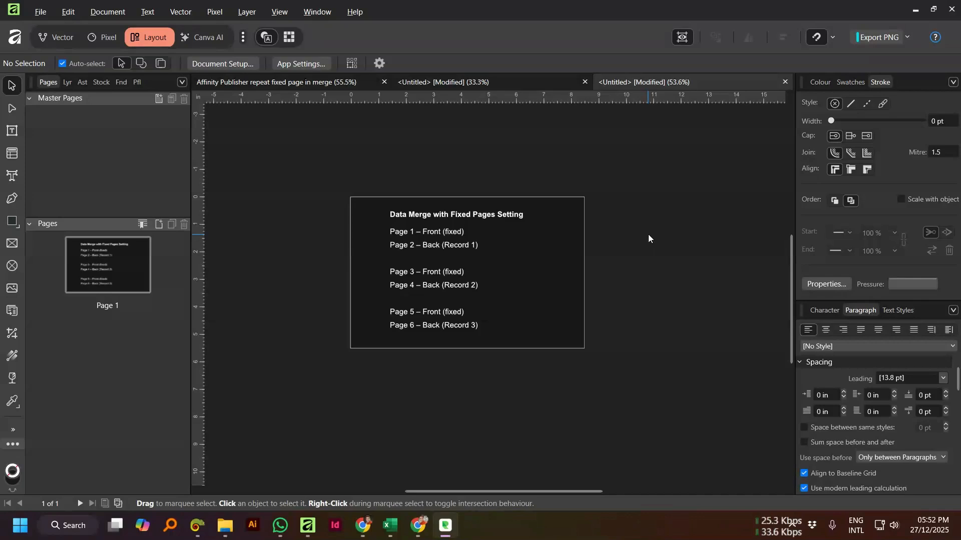
Step: Read the outline of the data merge page order with fixed fronts and record-based backs
{"action": "scroll", "coordinate": [477, 220], "scroll_direction": "up", "scroll_amount": 4}
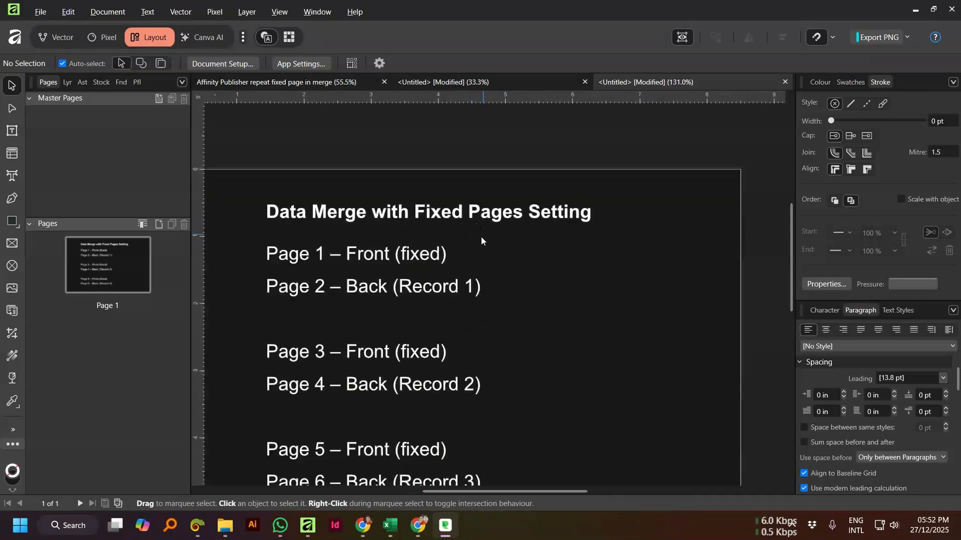
{"action": "scroll", "coordinate": [535, 243], "scroll_direction": "down", "scroll_amount": 2}
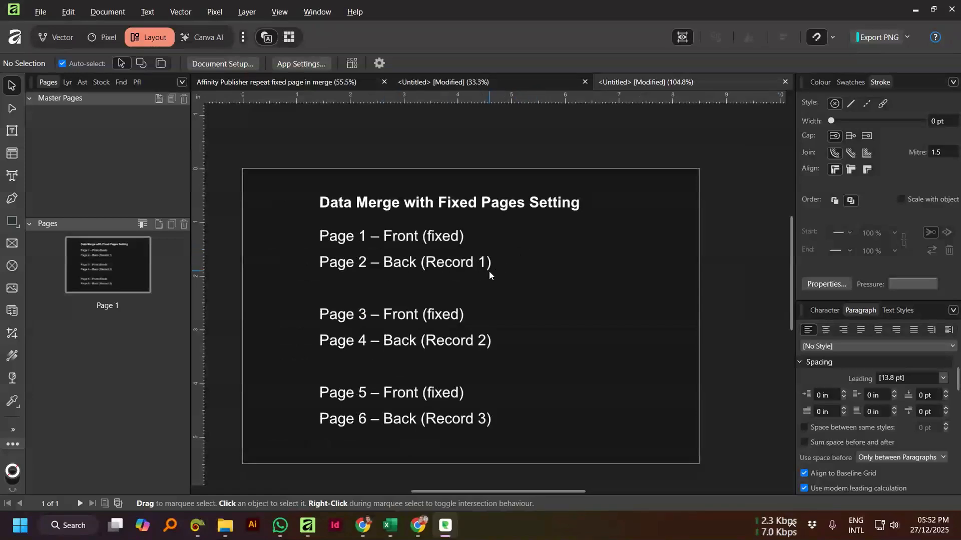
{"action": "scroll", "coordinate": [488, 271], "scroll_direction": "down", "scroll_amount": 2}
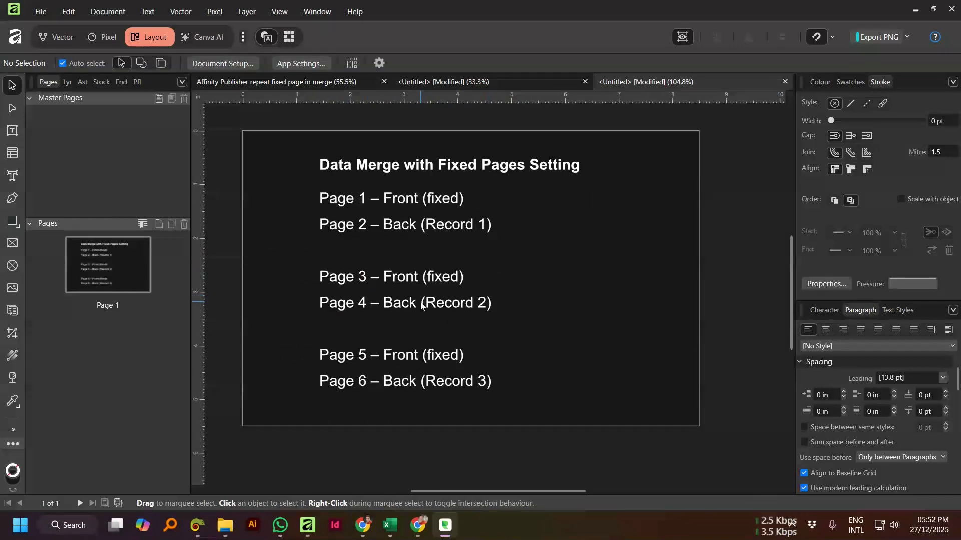
{"action": "scroll", "coordinate": [509, 300], "scroll_direction": "down", "scroll_amount": 2}
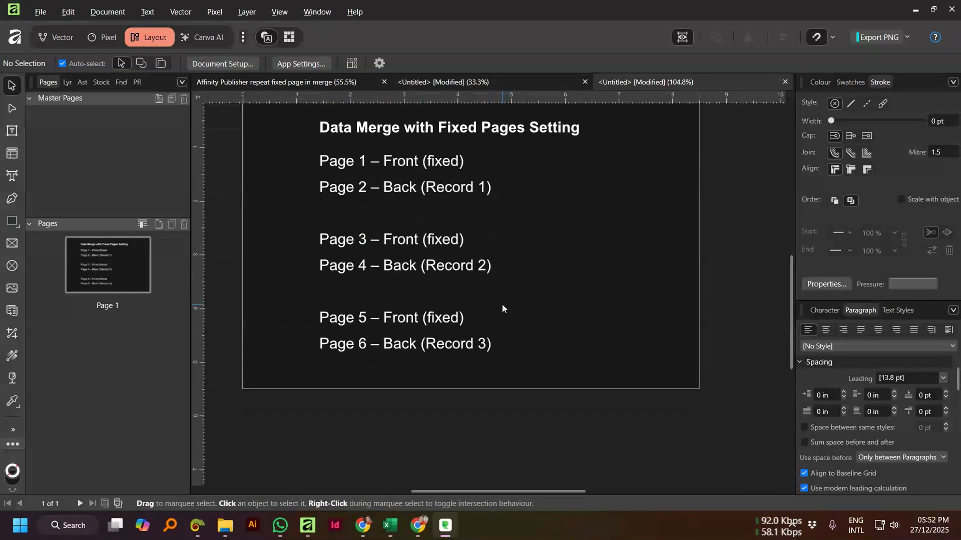
{"action": "scroll", "coordinate": [489, 315], "scroll_direction": "up", "scroll_amount": 2}
{"action": "scroll", "coordinate": [486, 296], "scroll_direction": "down", "scroll_amount": 2}
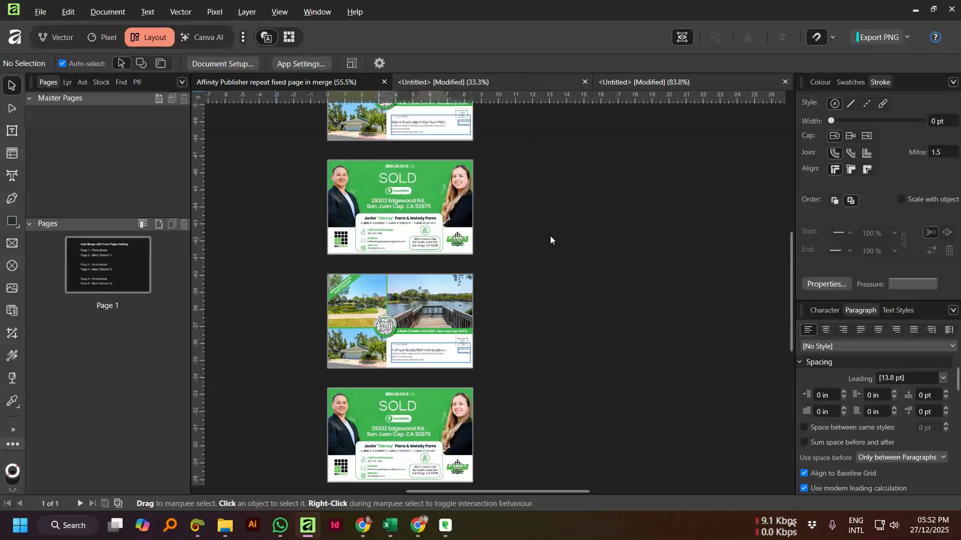
Step: Review the merged postcard document, comparing the repeated fixed front pages with the alternating record back pages
{"action": "scroll", "coordinate": [534, 295], "scroll_direction": "up", "scroll_amount": 4}
{"action": "scroll", "coordinate": [534, 300], "scroll_direction": "up", "scroll_amount": 10}
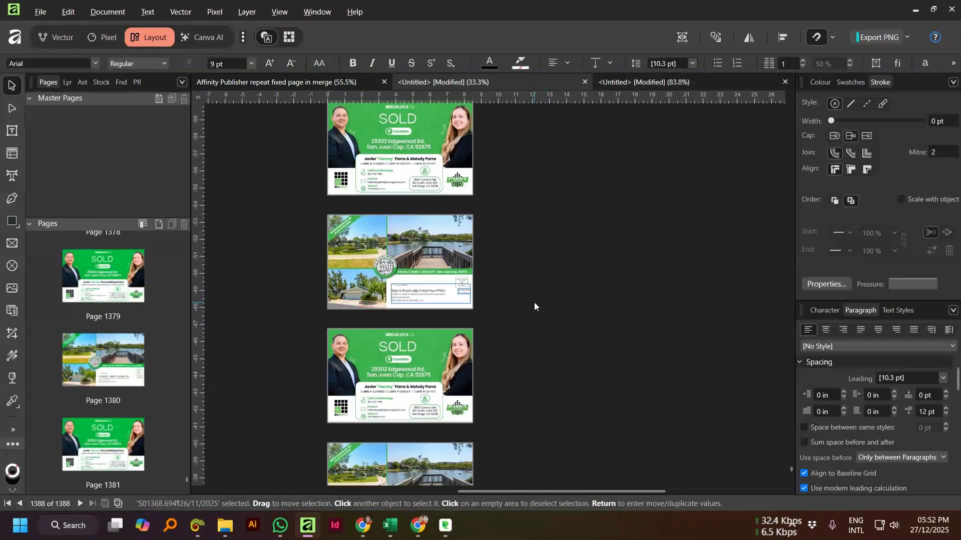
{"action": "scroll", "coordinate": [533, 302], "scroll_direction": "up", "scroll_amount": 10}
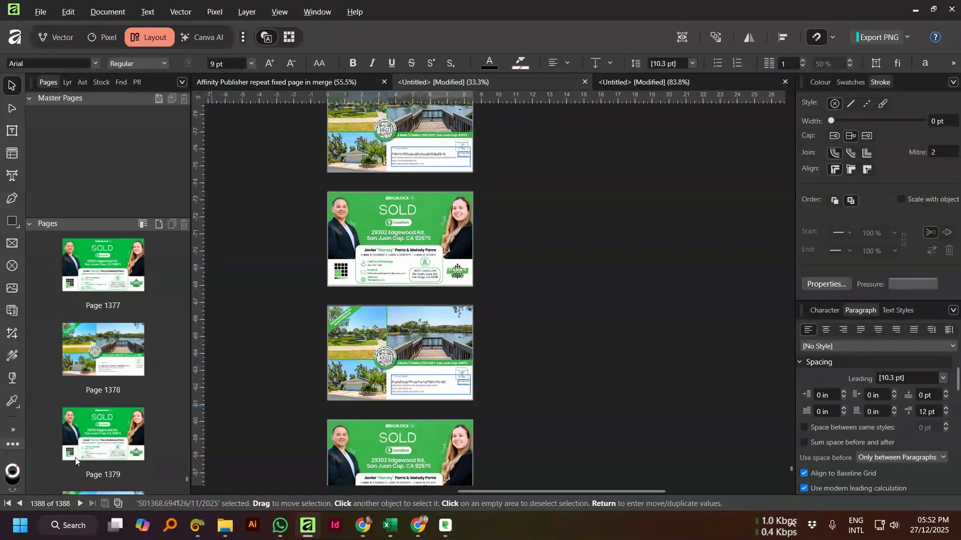
{"action": "scroll", "coordinate": [384, 250], "scroll_direction": "down", "scroll_amount": 3}
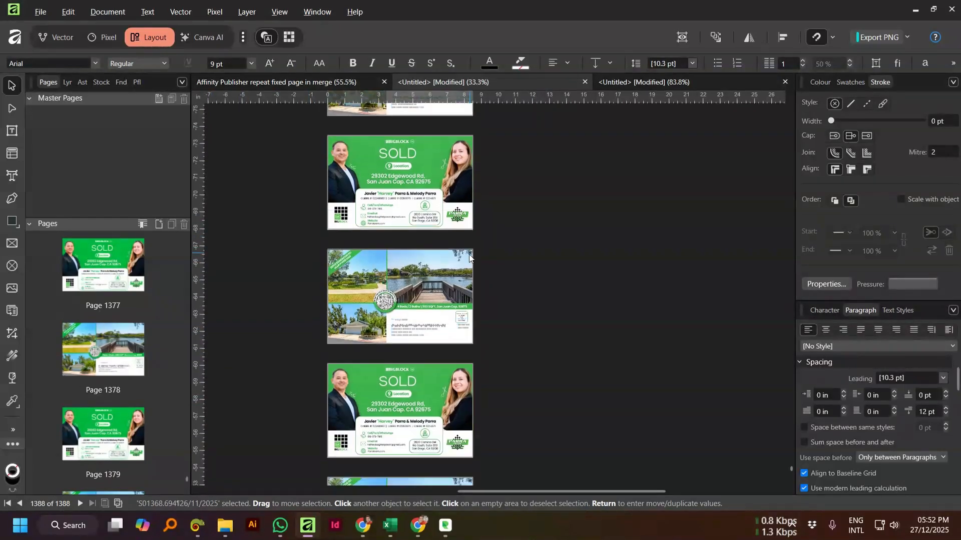
{"action": "scroll", "coordinate": [458, 248], "scroll_direction": "down", "scroll_amount": 2}
{"action": "scroll", "coordinate": [465, 250], "scroll_direction": "down", "scroll_amount": 3}
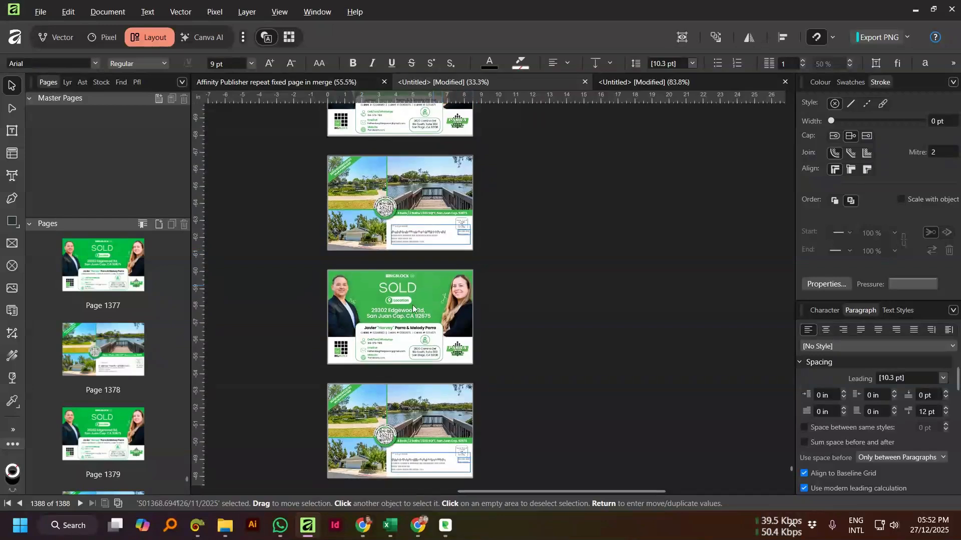
{"action": "scroll", "coordinate": [423, 257], "scroll_direction": "down", "scroll_amount": 2}
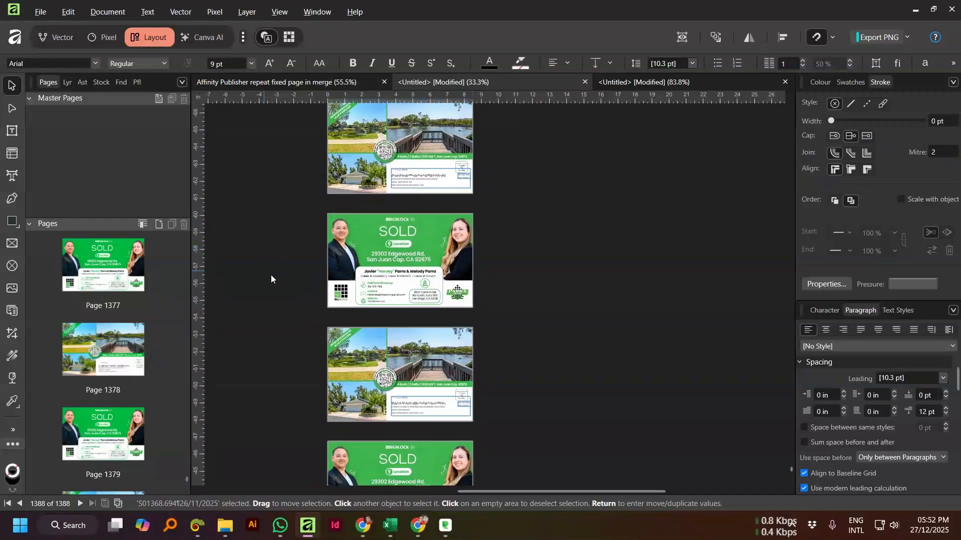
{"action": "scroll", "coordinate": [482, 284], "scroll_direction": "down", "scroll_amount": 1}
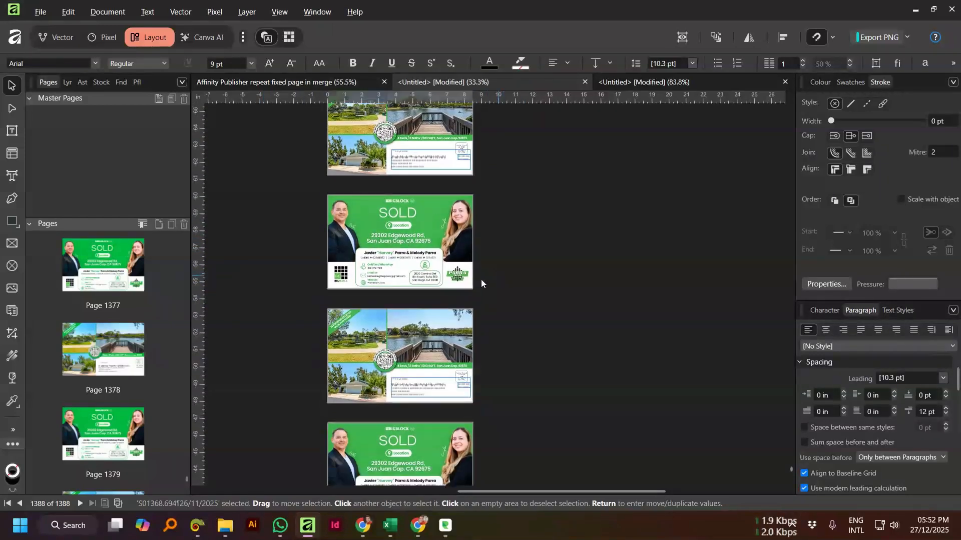
{"action": "scroll", "coordinate": [482, 283], "scroll_direction": "down", "scroll_amount": 3}
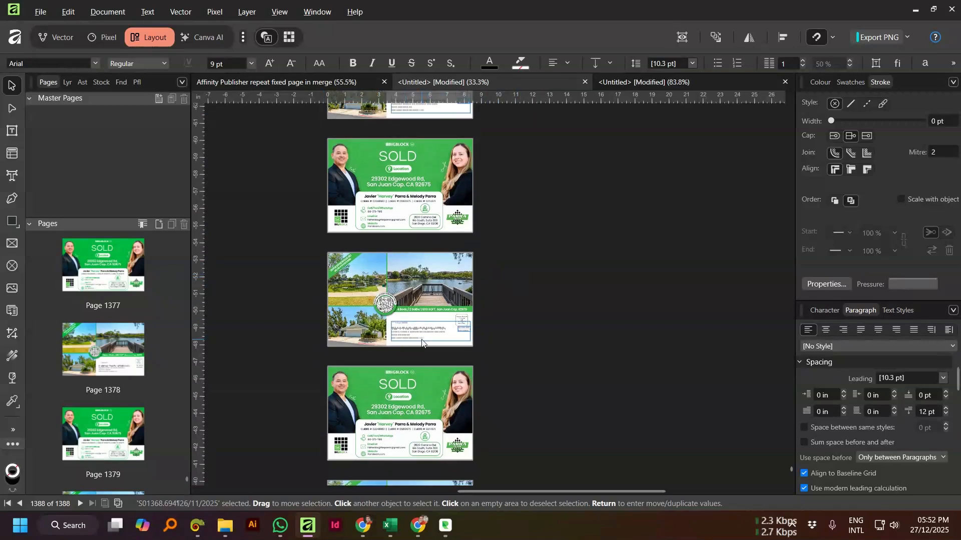
Step: Examine the recipient address block on the merged back pages and check the page sequence through the document's last pages
{"action": "scroll", "coordinate": [420, 342], "scroll_direction": "up", "scroll_amount": 5}
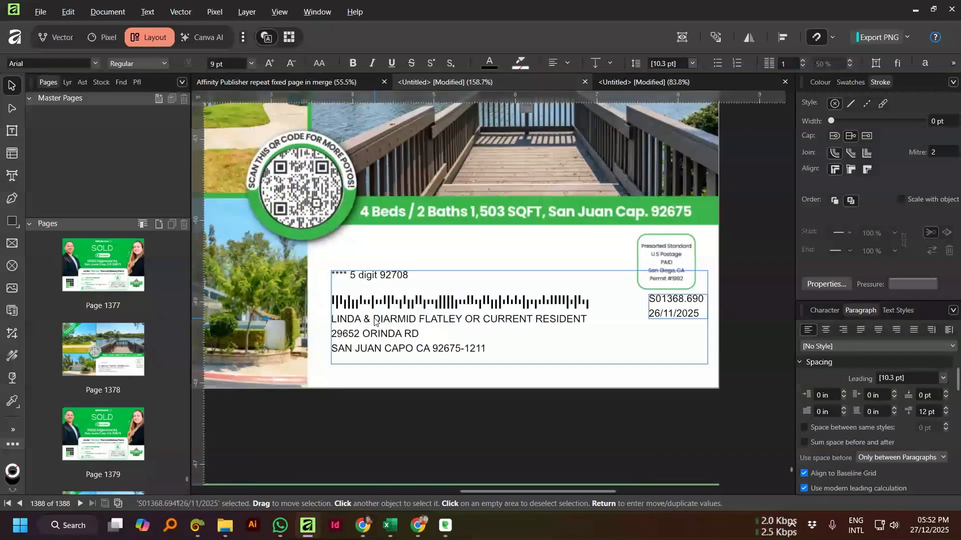
{"action": "scroll", "coordinate": [410, 296], "scroll_direction": "down", "scroll_amount": 8}
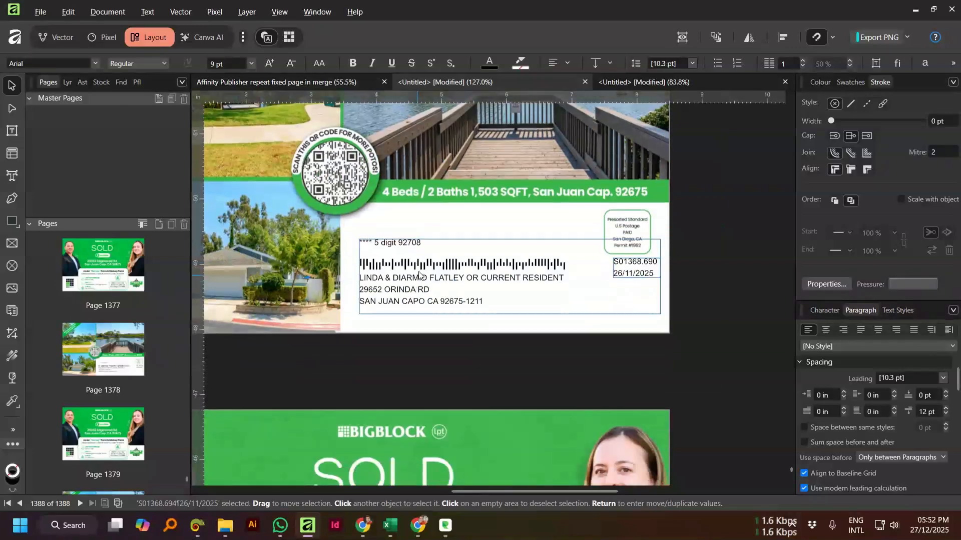
{"action": "scroll", "coordinate": [469, 369], "scroll_direction": "down", "scroll_amount": 12}
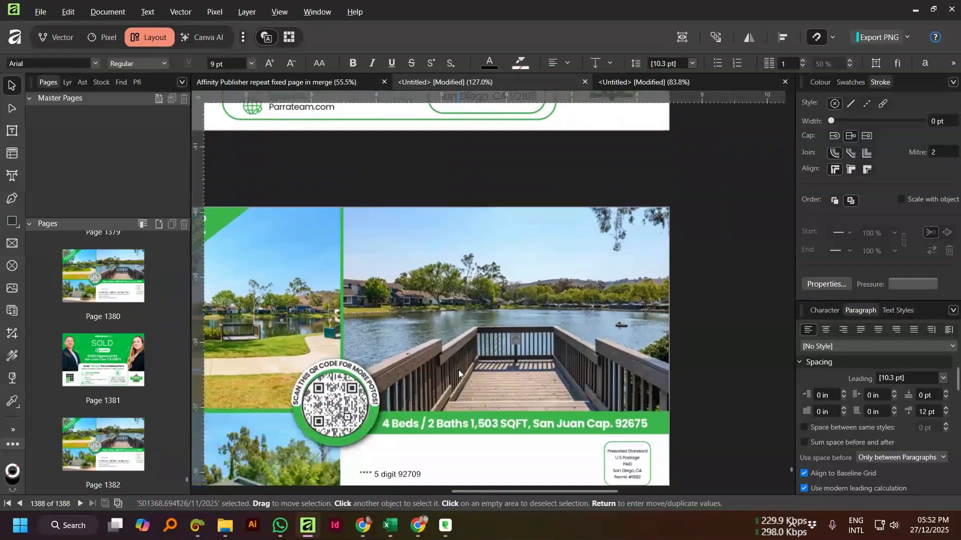
{"action": "scroll", "coordinate": [421, 338], "scroll_direction": "down", "scroll_amount": 6}
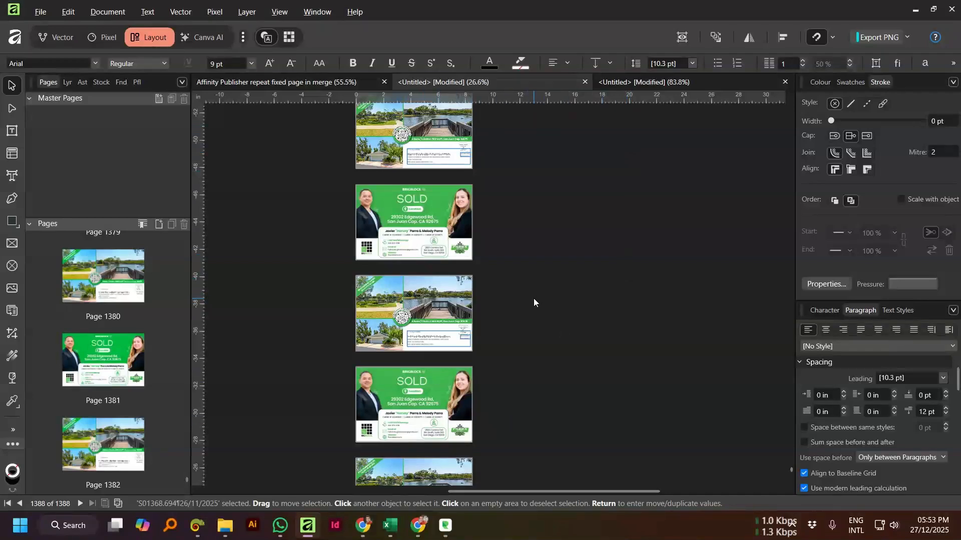
{"action": "scroll", "coordinate": [411, 374], "scroll_direction": "down", "scroll_amount": 3}
{"action": "scroll", "coordinate": [413, 394], "scroll_direction": "down", "scroll_amount": 12}
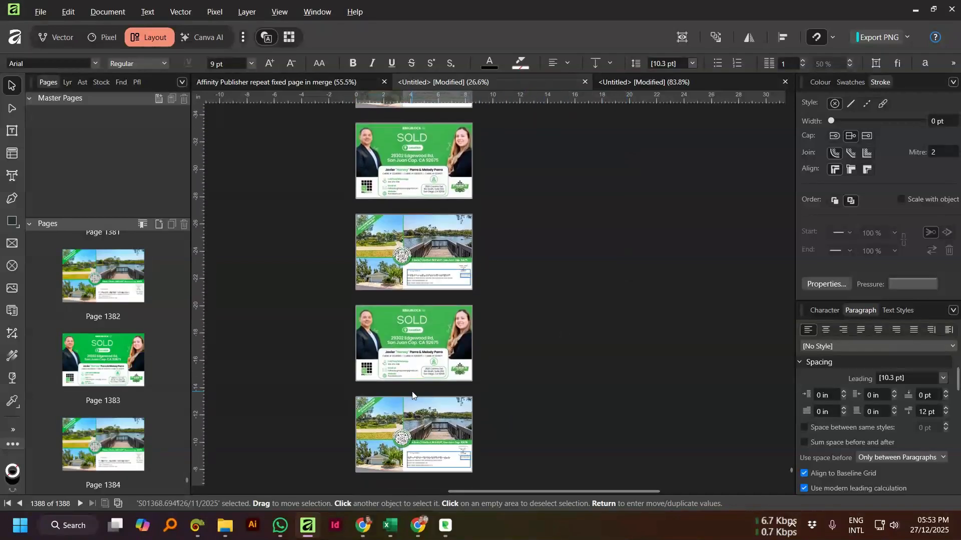
{"action": "scroll", "coordinate": [412, 395], "scroll_direction": "down", "scroll_amount": 4}
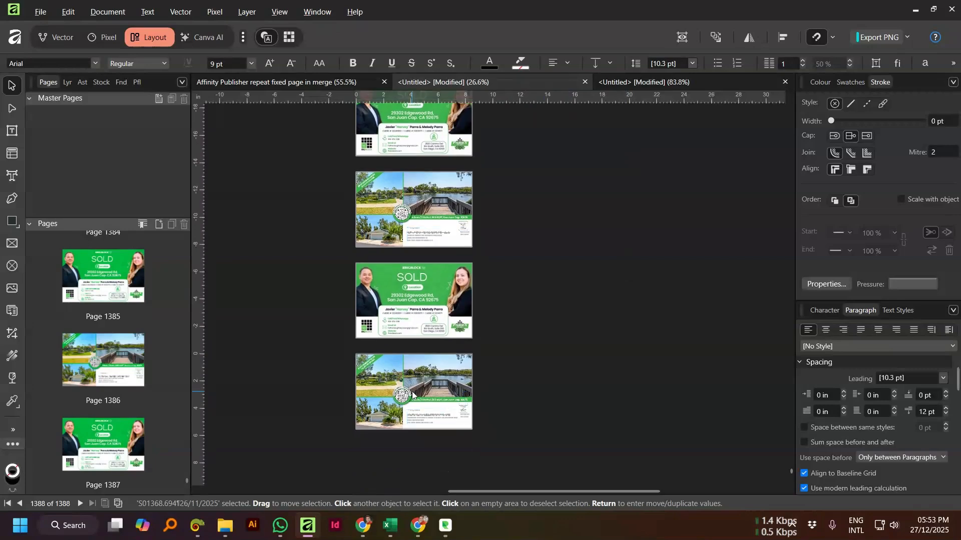
{"action": "scroll", "coordinate": [413, 397], "scroll_direction": "up", "scroll_amount": 1}
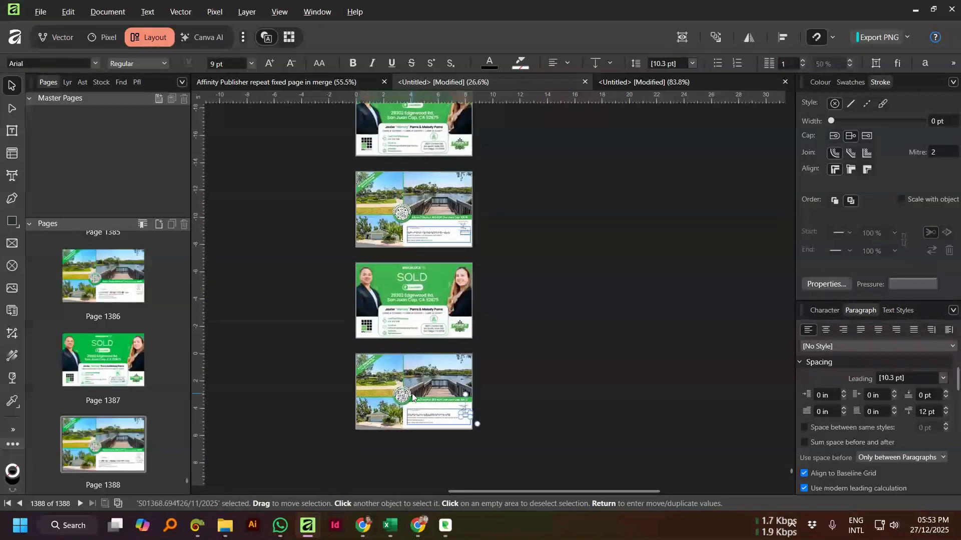
{"action": "scroll", "coordinate": [412, 397], "scroll_direction": "up", "scroll_amount": 4}
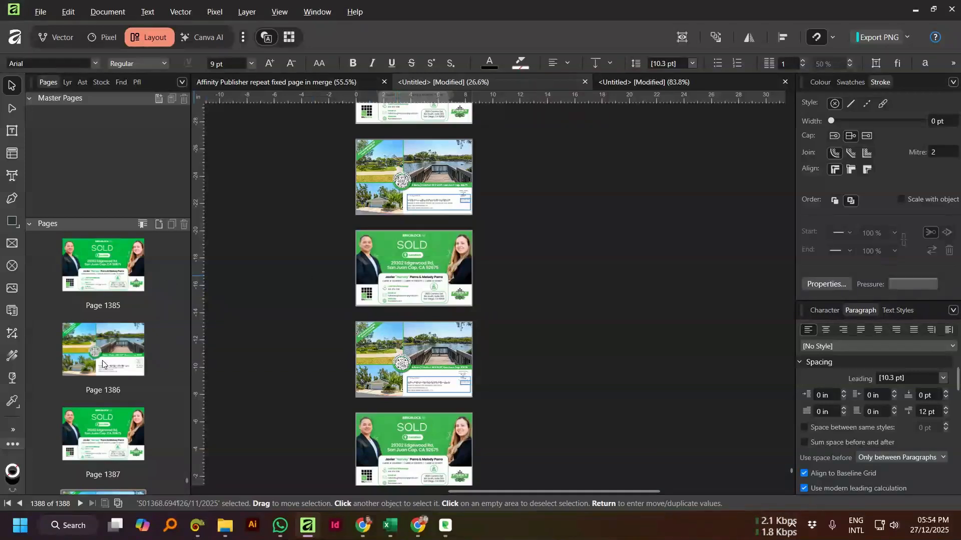
{"action": "scroll", "coordinate": [533, 236], "scroll_direction": "up", "scroll_amount": 3}
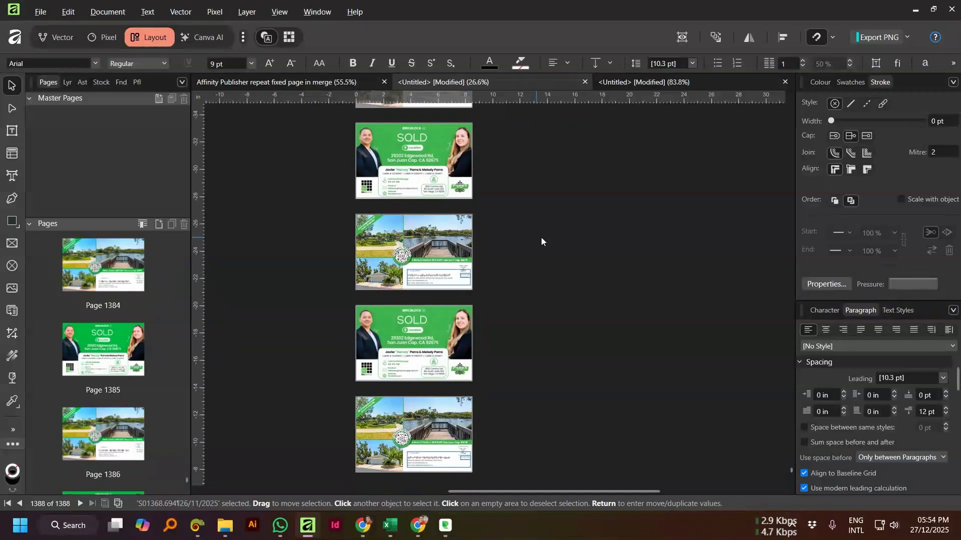
Step: Clear the page-order outline document by deleting its text and dark background
{"action": "left_click", "coordinate": [663, 81]}
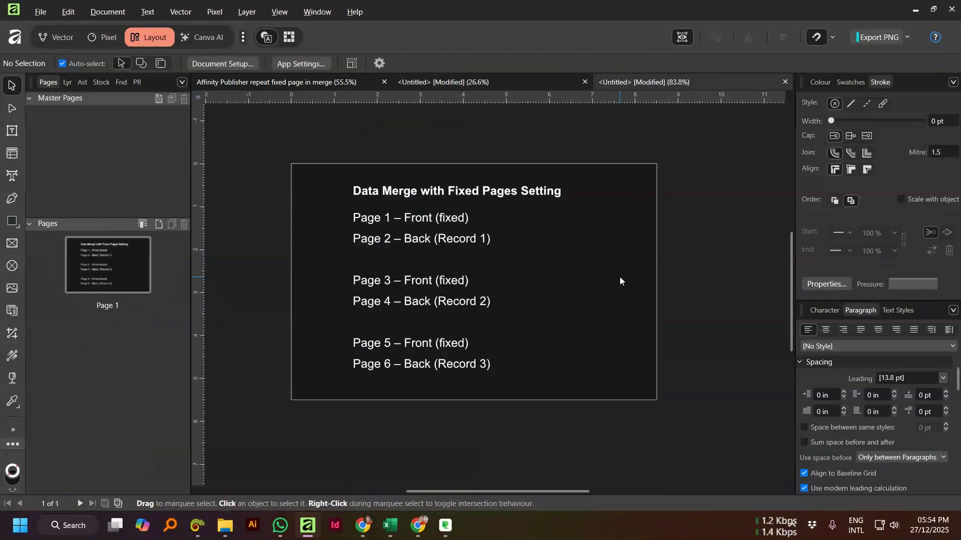
{"action": "left_click_drag", "start_coordinate": [504, 318], "coordinate": [617, 378]}
{"action": "key", "text": "Delete"}
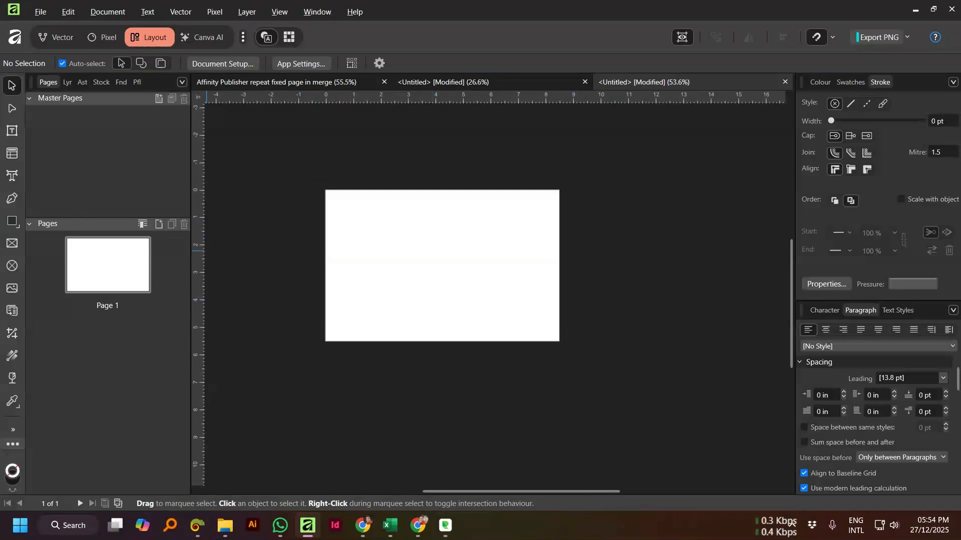
Step: Create a picture frame covering the whole page and fill it with Back page BG.pdf
{"action": "left_click", "coordinate": [14, 247]}
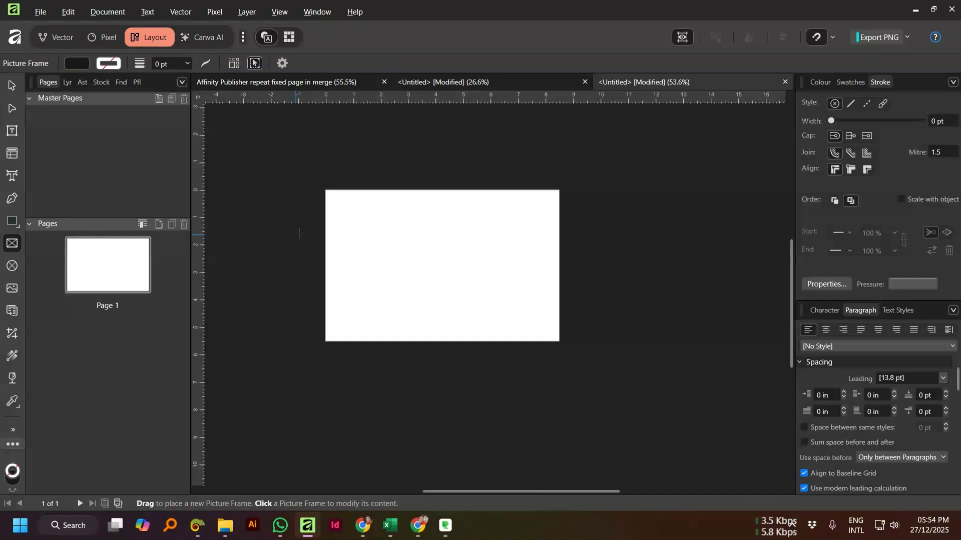
{"action": "left_click_drag", "start_coordinate": [327, 191], "coordinate": [560, 342]}
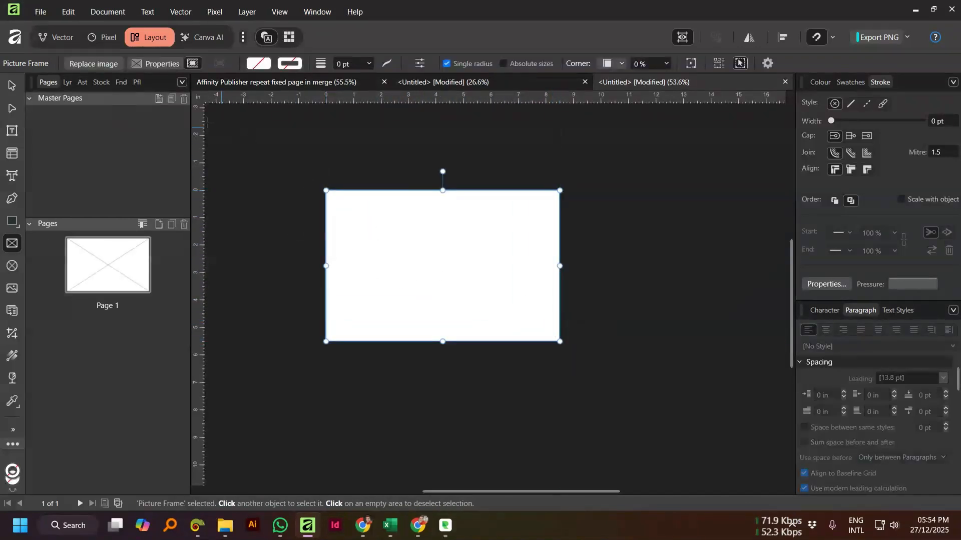
{"action": "left_click", "coordinate": [93, 63]}
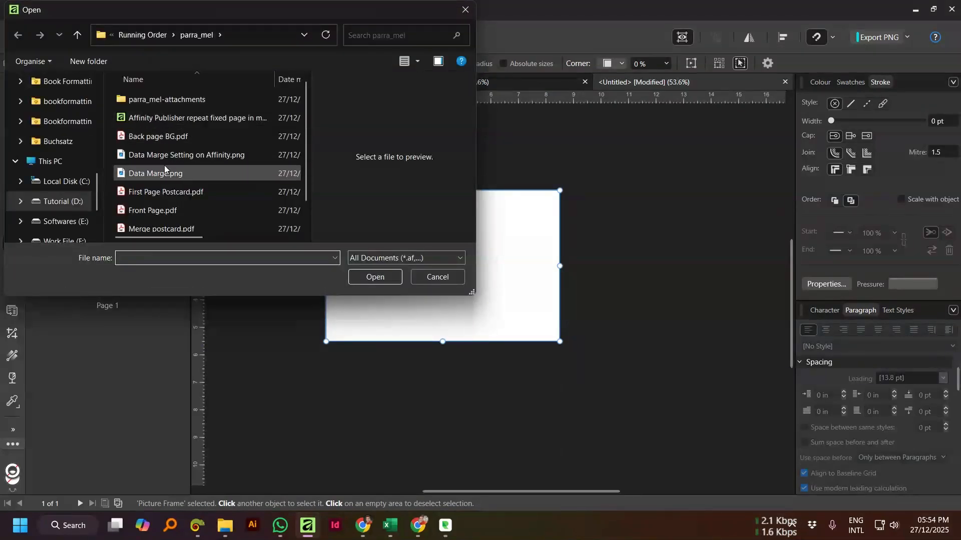
{"action": "left_click", "coordinate": [171, 137]}
{"action": "left_click", "coordinate": [378, 277]}
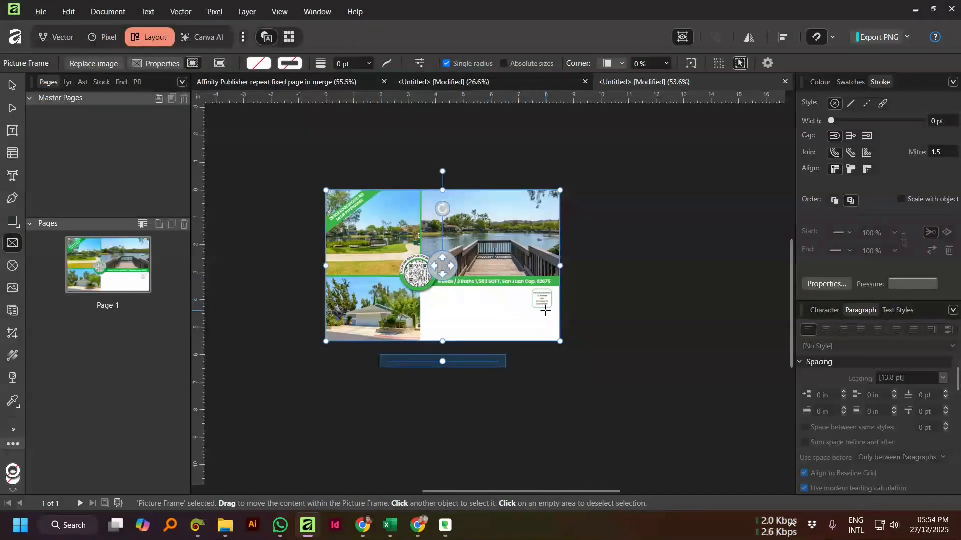
{"action": "left_click", "coordinate": [16, 91]}
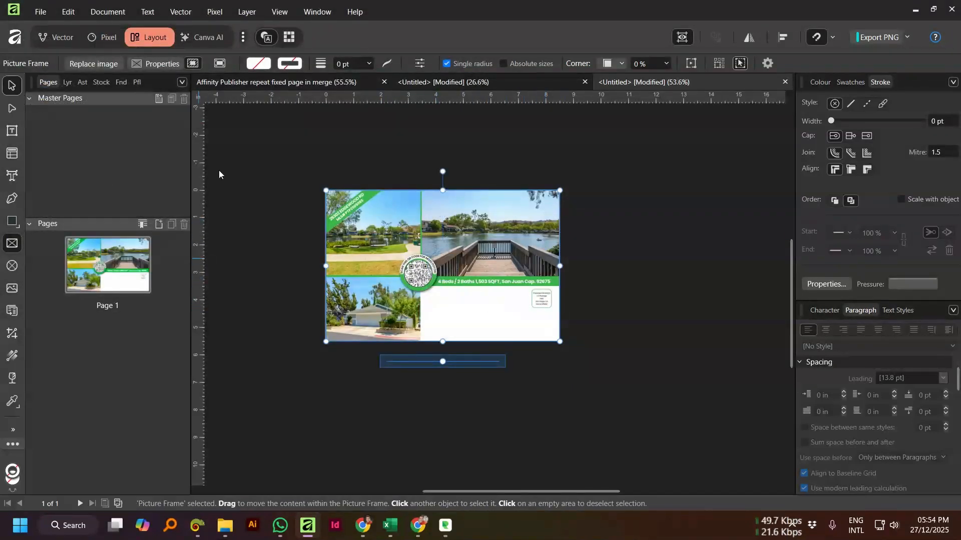
Step: Inspect the placed postcard background, including its photos, QR code and blank address area
{"action": "scroll", "coordinate": [485, 267], "scroll_direction": "up", "scroll_amount": 2}
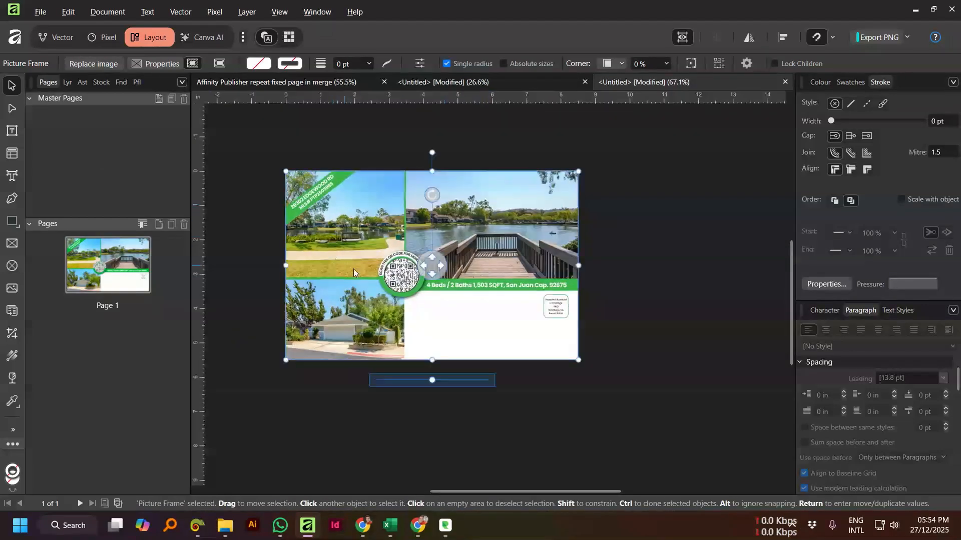
{"action": "scroll", "coordinate": [485, 263], "scroll_direction": "up", "scroll_amount": 1}
{"action": "left_click", "coordinate": [544, 250]}
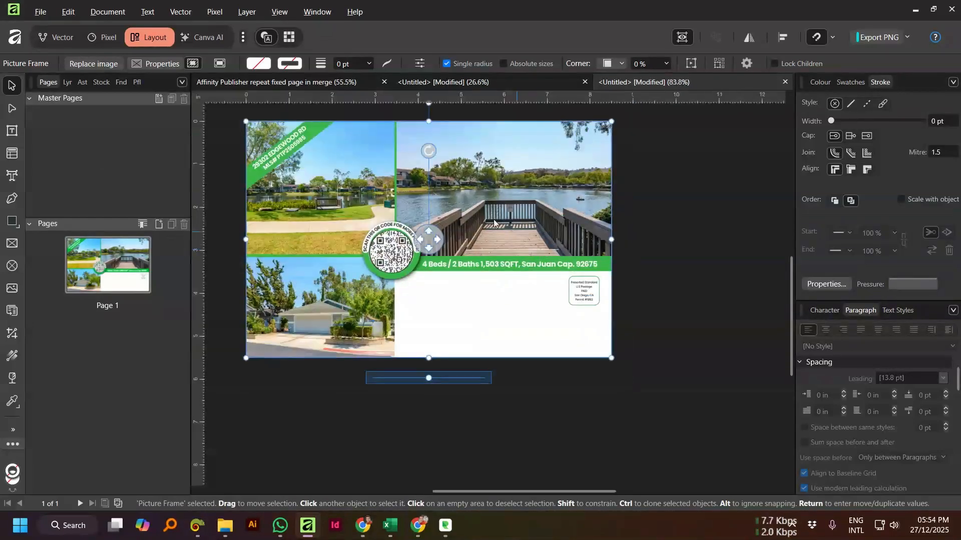
{"action": "scroll", "coordinate": [302, 246], "scroll_direction": "up", "scroll_amount": 1}
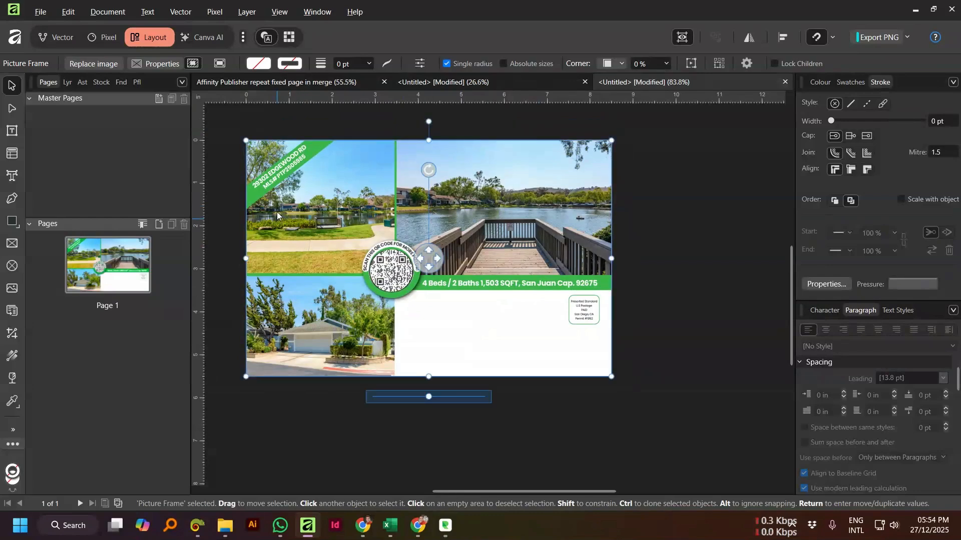
{"action": "scroll", "coordinate": [510, 212], "scroll_direction": "down", "scroll_amount": 2}
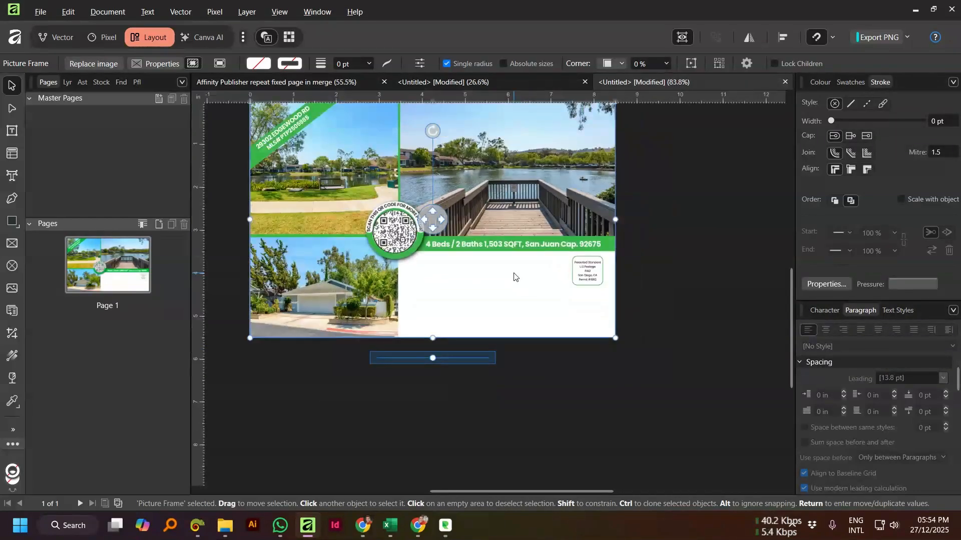
{"action": "scroll", "coordinate": [346, 251], "scroll_direction": "up", "scroll_amount": 1}
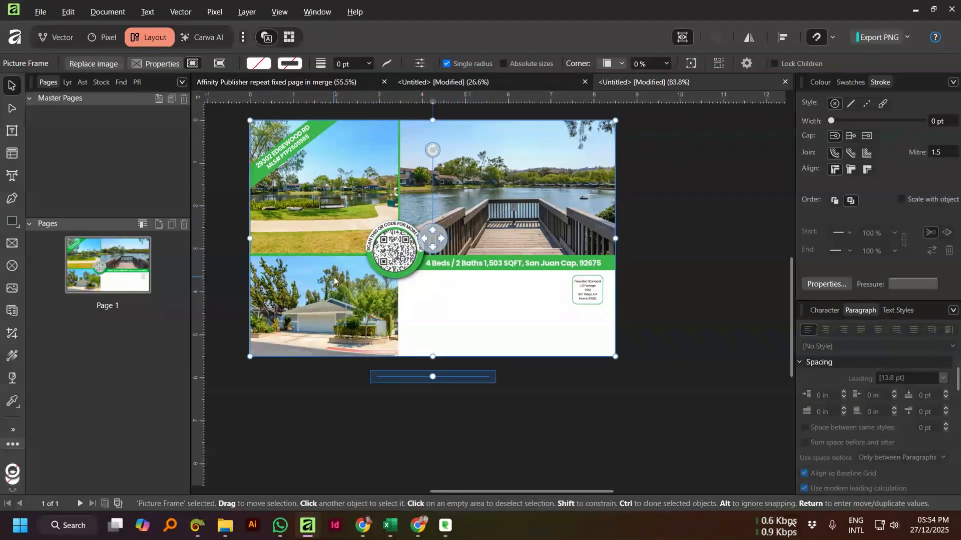
{"action": "scroll", "coordinate": [334, 278], "scroll_direction": "up", "scroll_amount": 2}
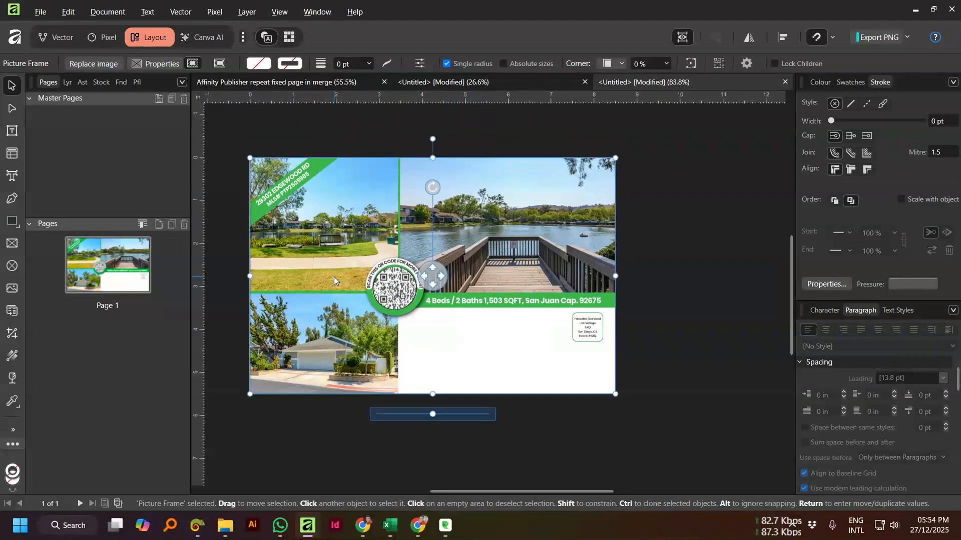
{"action": "scroll", "coordinate": [273, 303], "scroll_direction": "up", "scroll_amount": 3}
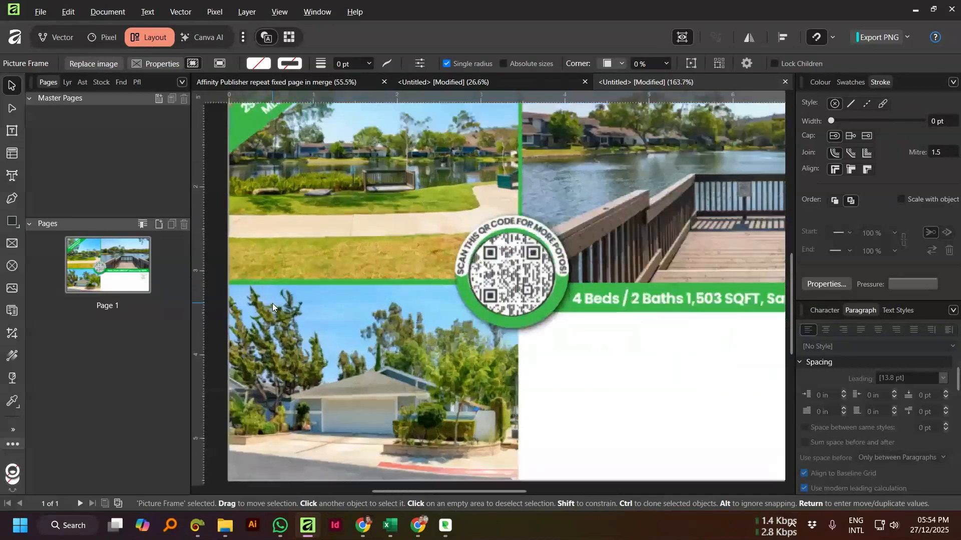
Step: Create a text frame in the blank white address area, beside the postage permit box on the postcard back
{"action": "scroll", "coordinate": [324, 291], "scroll_direction": "down", "scroll_amount": 2}
{"action": "scroll", "coordinate": [619, 335], "scroll_direction": "down", "scroll_amount": 2}
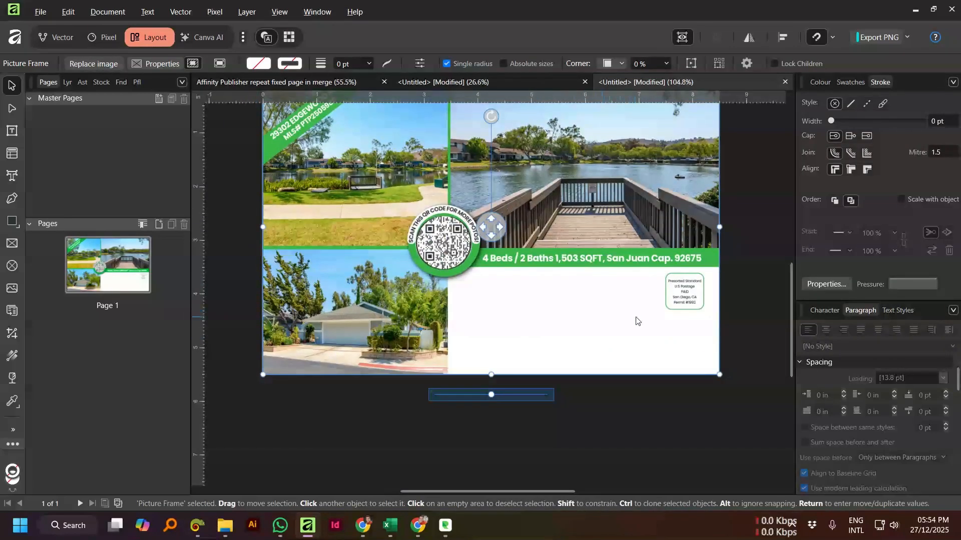
{"action": "left_click", "coordinate": [15, 133]}
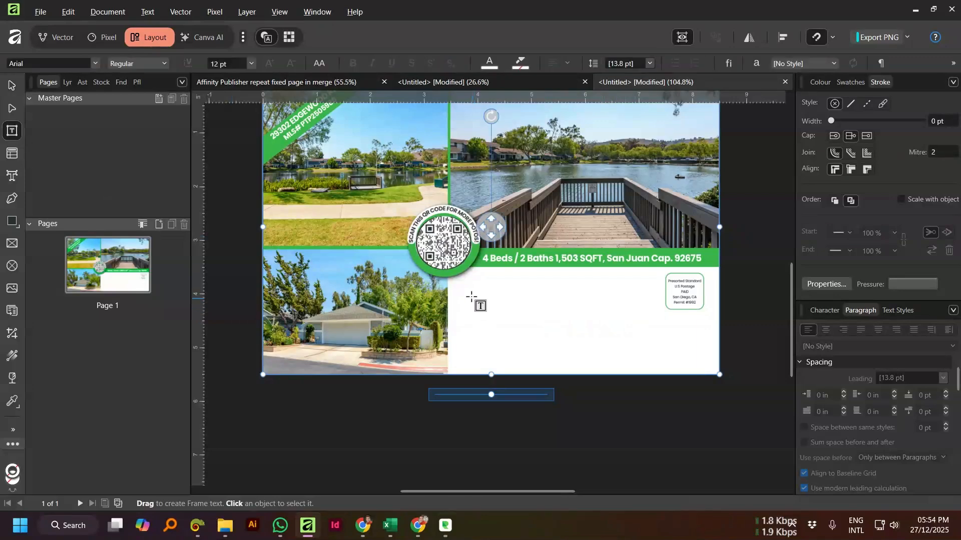
{"action": "left_click_drag", "start_coordinate": [469, 290], "coordinate": [650, 341]}
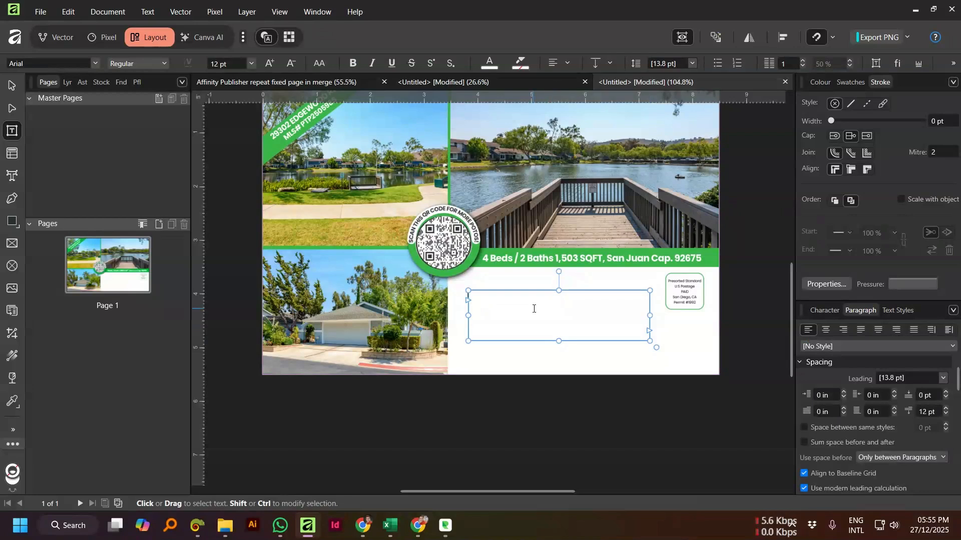
Step: Review the column headings in the Excel mailing list and compare them with the address block on the merged back pages
{"action": "left_click", "coordinate": [390, 526]}
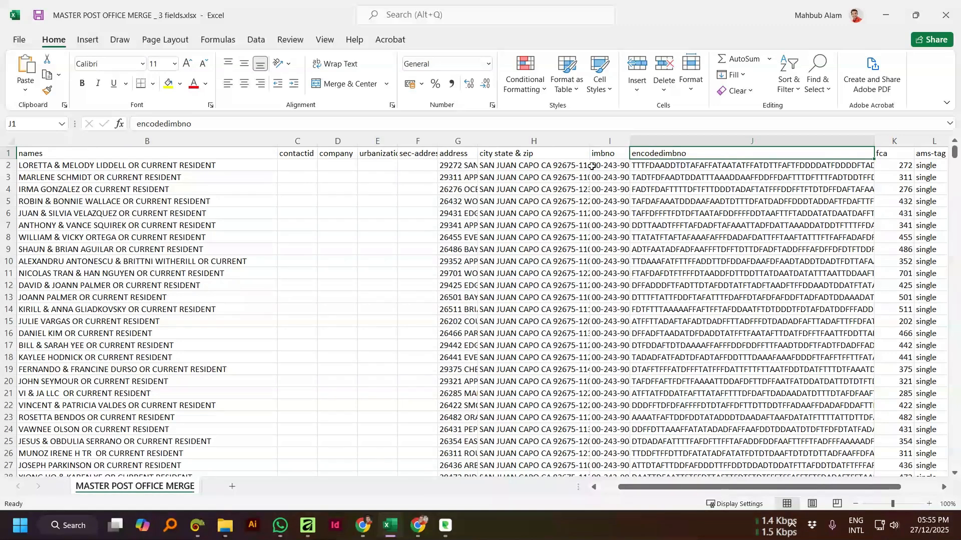
{"action": "double_click", "coordinate": [485, 153]}
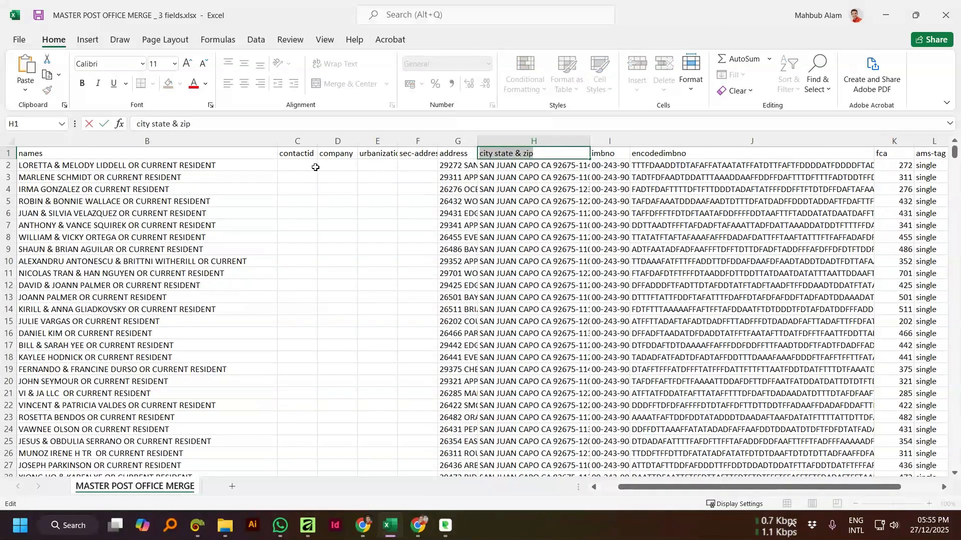
{"action": "left_click", "coordinate": [290, 154]}
{"action": "key", "text": "alt+Tab"}
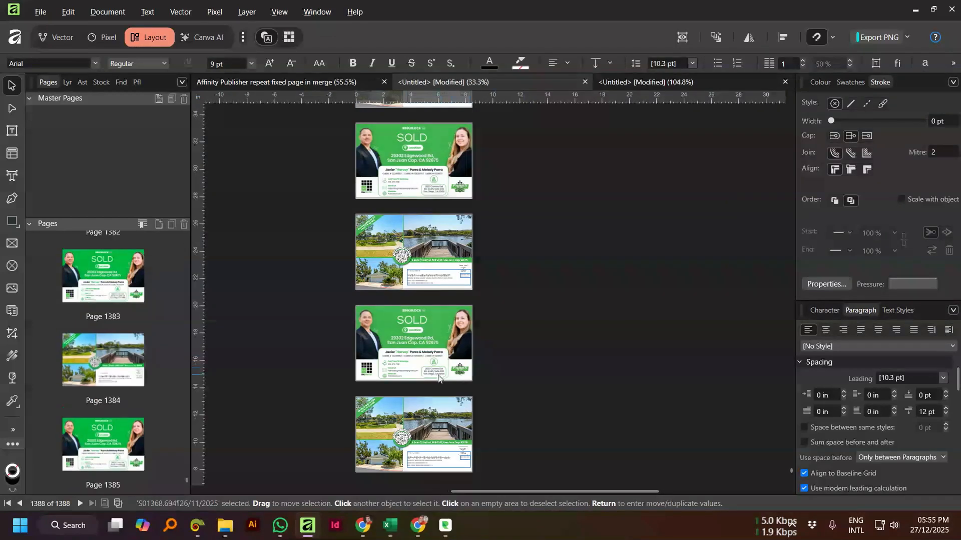
{"action": "scroll", "coordinate": [438, 379], "scroll_direction": "up", "scroll_amount": 4}
{"action": "scroll", "coordinate": [439, 379], "scroll_direction": "down", "scroll_amount": 1}
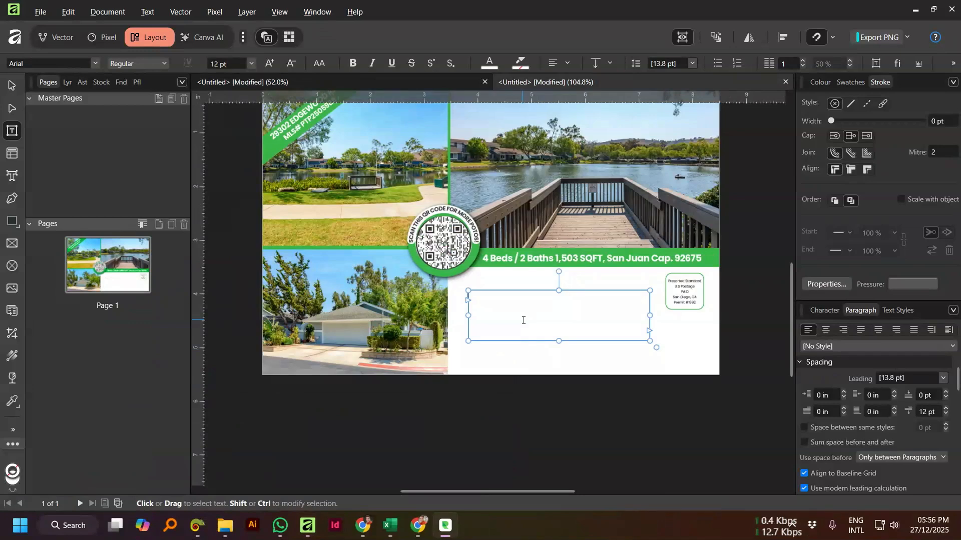
Step: Copy the 5-DIGIT column heading from the Excel mailing list into the postcard's address text frame in Affinity
{"action": "left_click", "coordinate": [390, 525]}
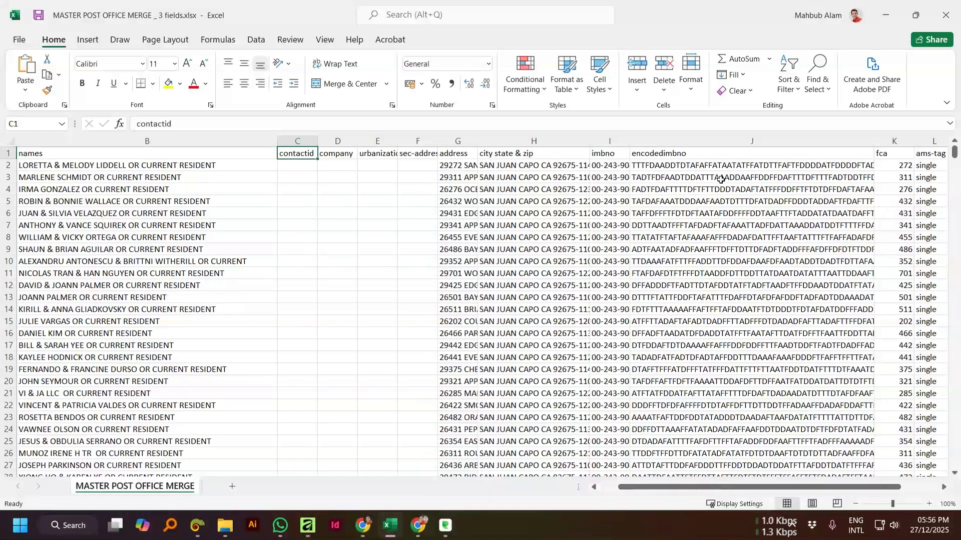
{"action": "left_click_drag", "start_coordinate": [643, 487], "coordinate": [733, 489]}
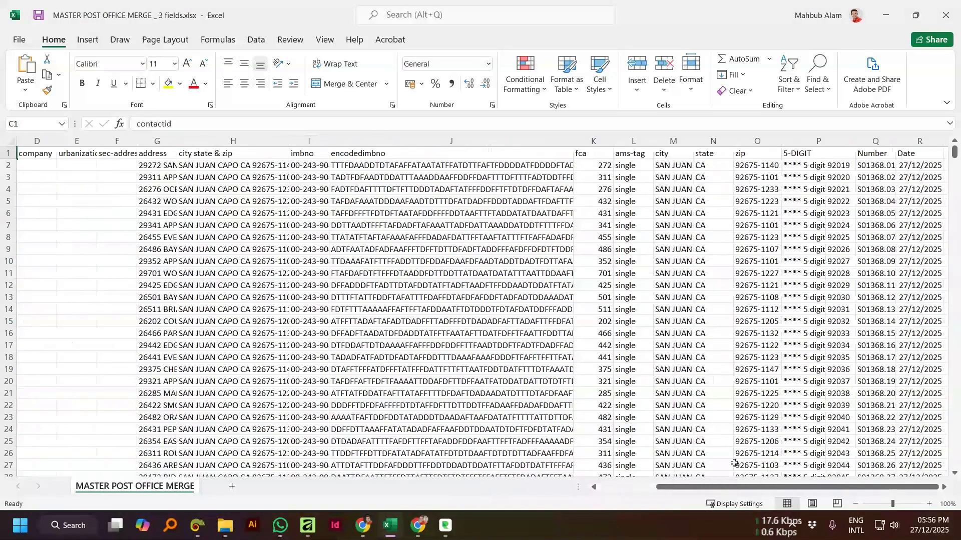
{"action": "double_click", "coordinate": [814, 156]}
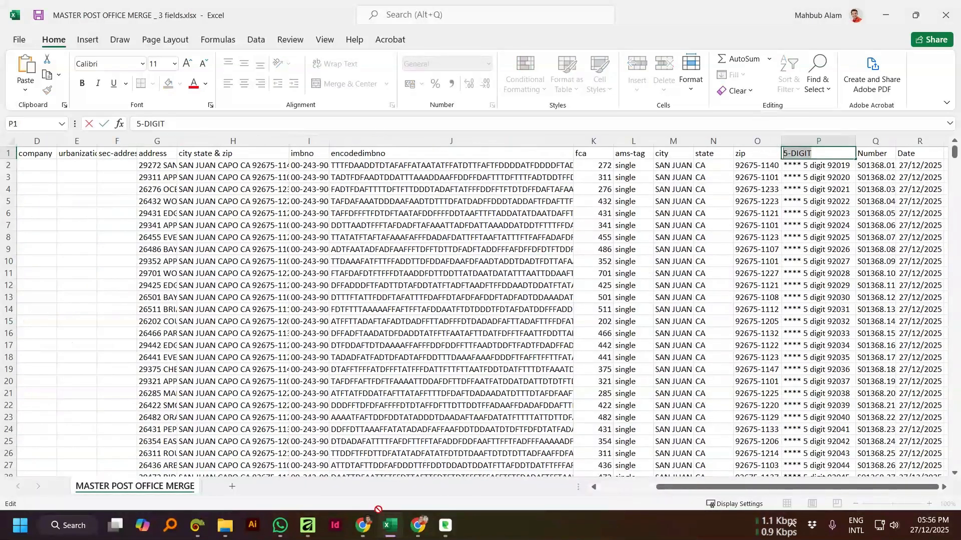
{"action": "mouse_move", "coordinate": [307, 527]}
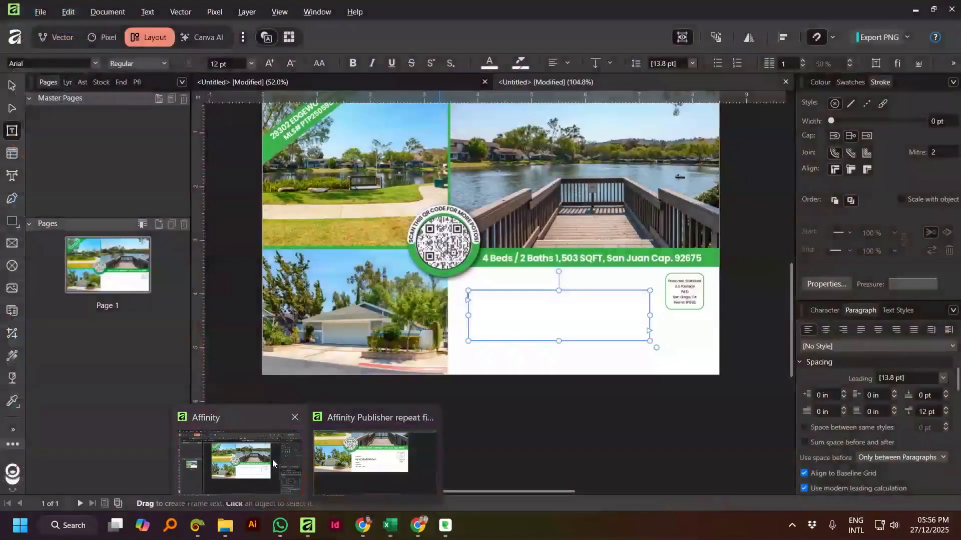
{"action": "left_click", "coordinate": [272, 459]}
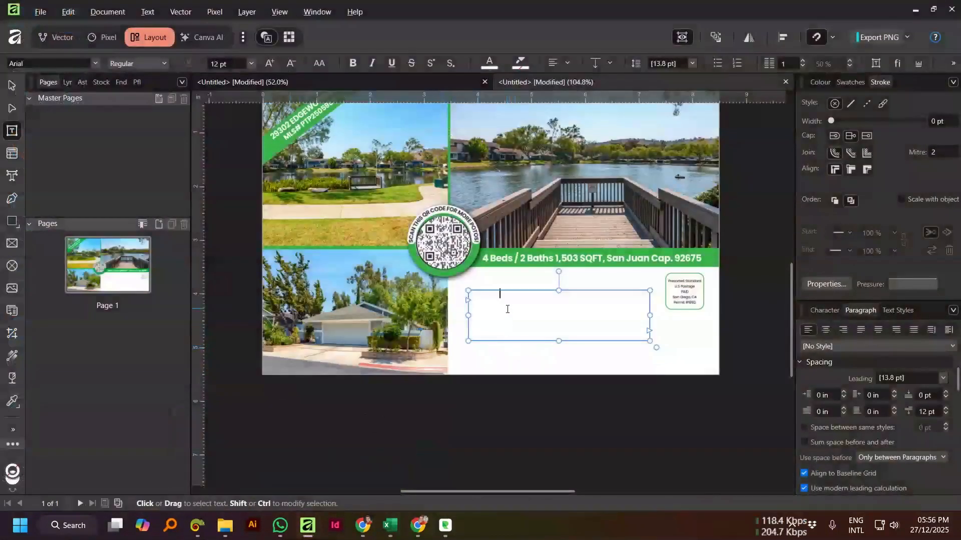
{"action": "scroll", "coordinate": [507, 309], "scroll_direction": "up", "scroll_amount": 3}
Step: Recolour all the text in the address frame black and begin a new line below 5-DIGIT
{"action": "key", "text": "ctrl+a"}
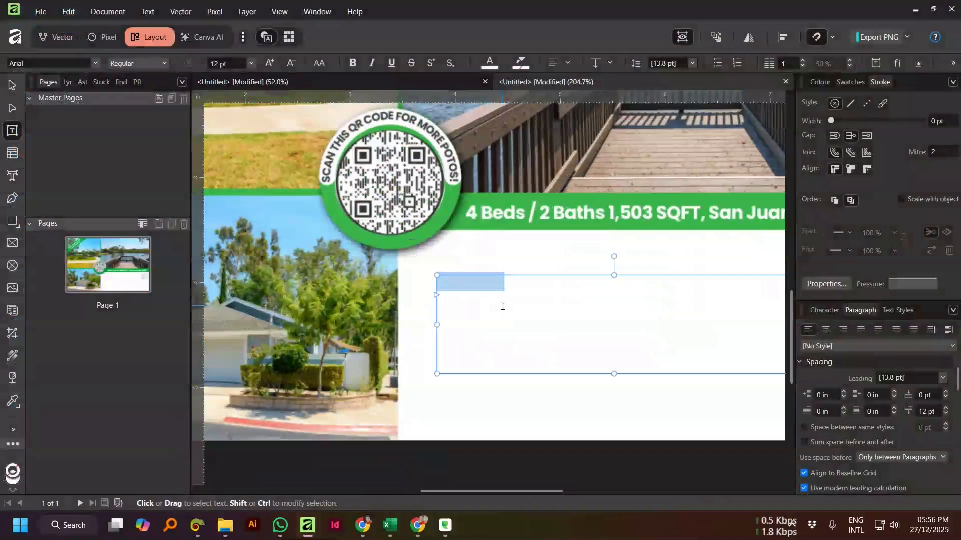
{"action": "left_click", "coordinate": [489, 63]}
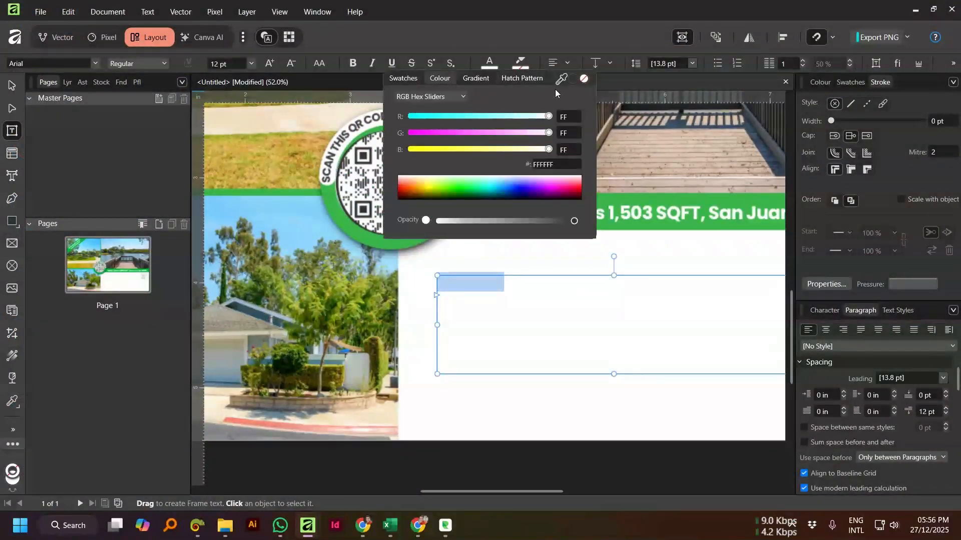
{"action": "left_click_drag", "start_coordinate": [505, 190], "coordinate": [503, 208]}
{"action": "left_click", "coordinate": [503, 308]}
{"action": "scroll", "coordinate": [503, 308], "scroll_direction": "down", "scroll_amount": 2}
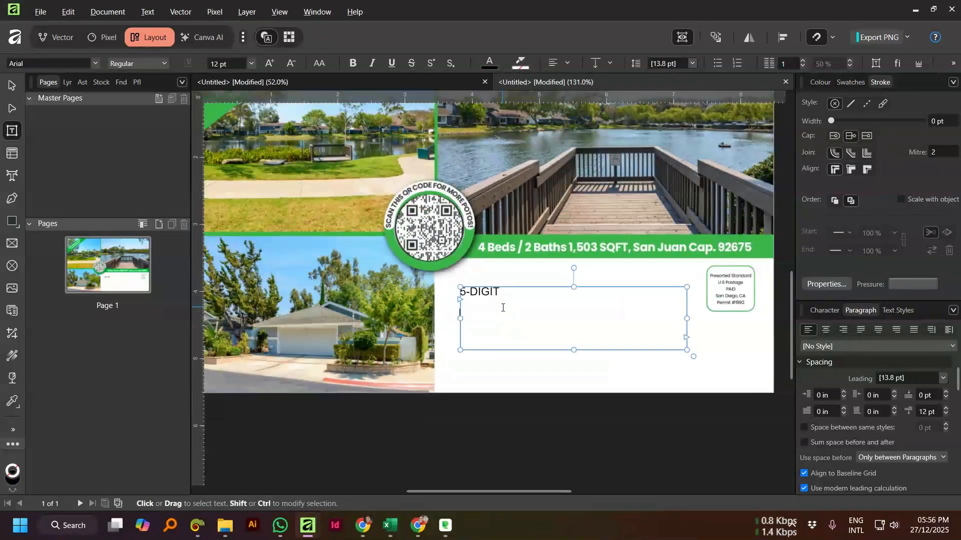
Step: Copy the encodedimbno column heading from Excel and paste it as the second line of the address frame
{"action": "key", "text": "alt+Tab"}
{"action": "left_click", "coordinate": [405, 153]}
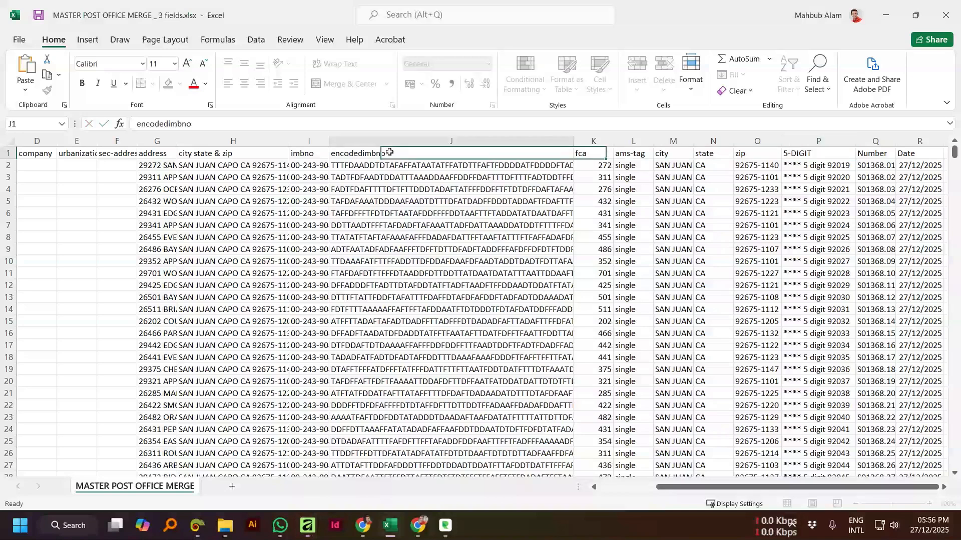
{"action": "double_click", "coordinate": [372, 153]}
{"action": "key", "text": "ctrl+c"}
{"action": "key", "text": "alt+Tab"}
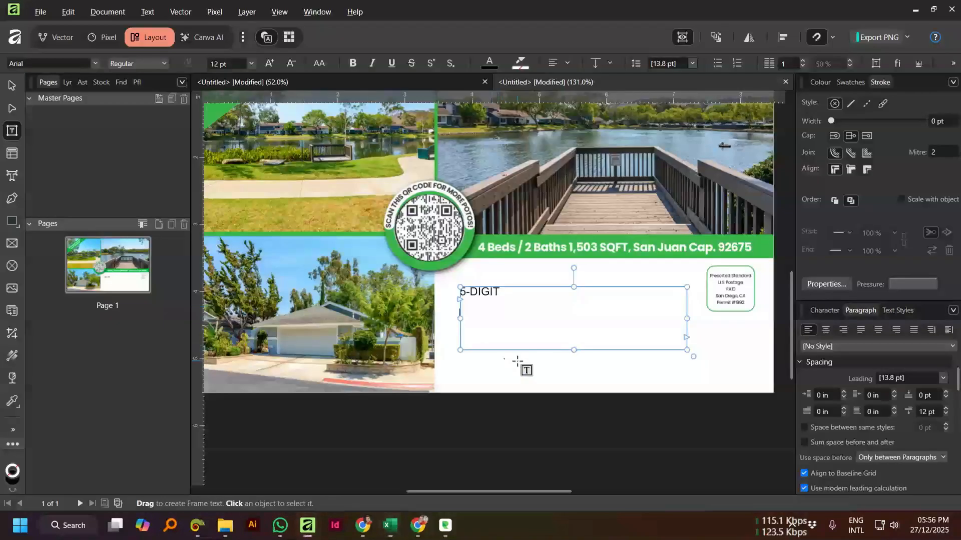
{"action": "key", "text": "ctrl+v"}
Step: Copy the names column heading from Excel and paste it on a new line below encodedimbno
{"action": "key", "text": "alt+Tab"}
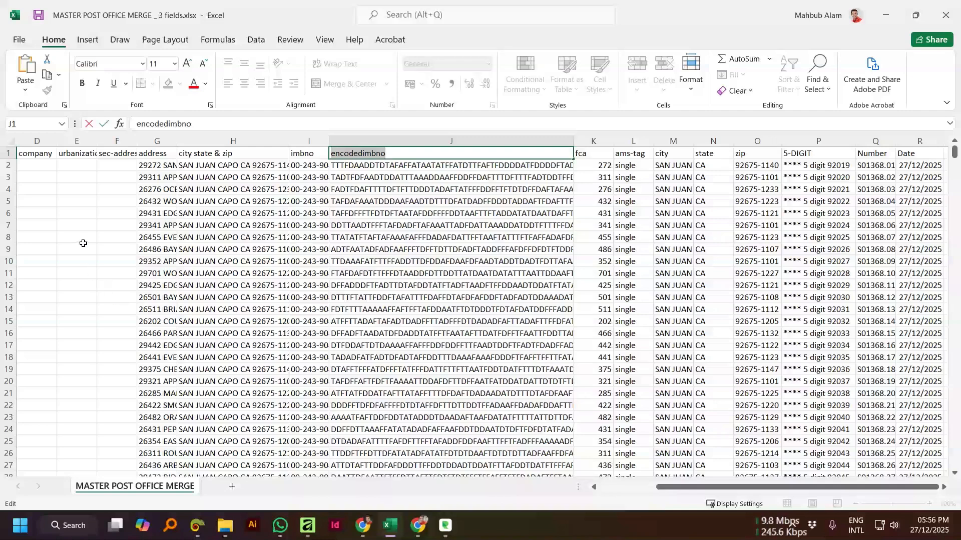
{"action": "left_click", "coordinate": [56, 154]}
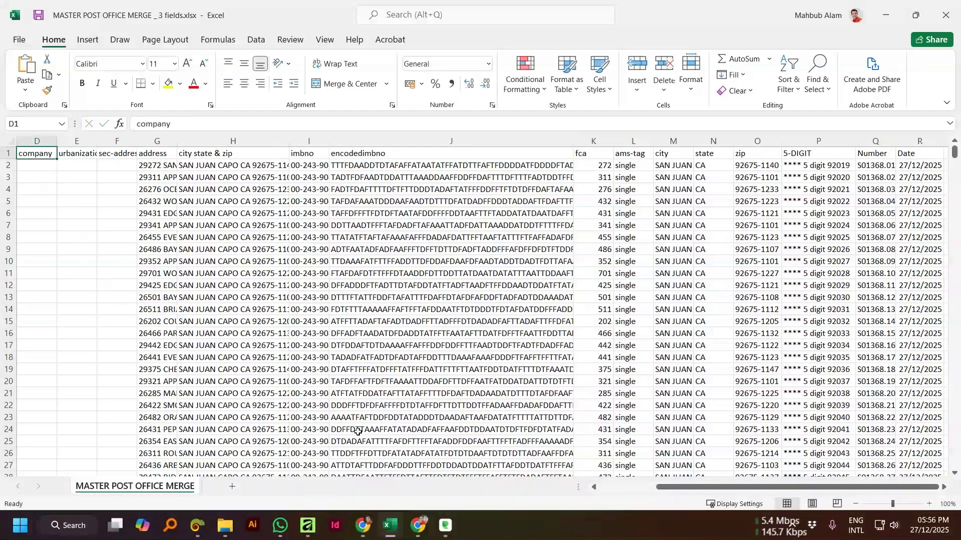
{"action": "scroll", "coordinate": [671, 489], "scroll_direction": "left", "scroll_amount": 3}
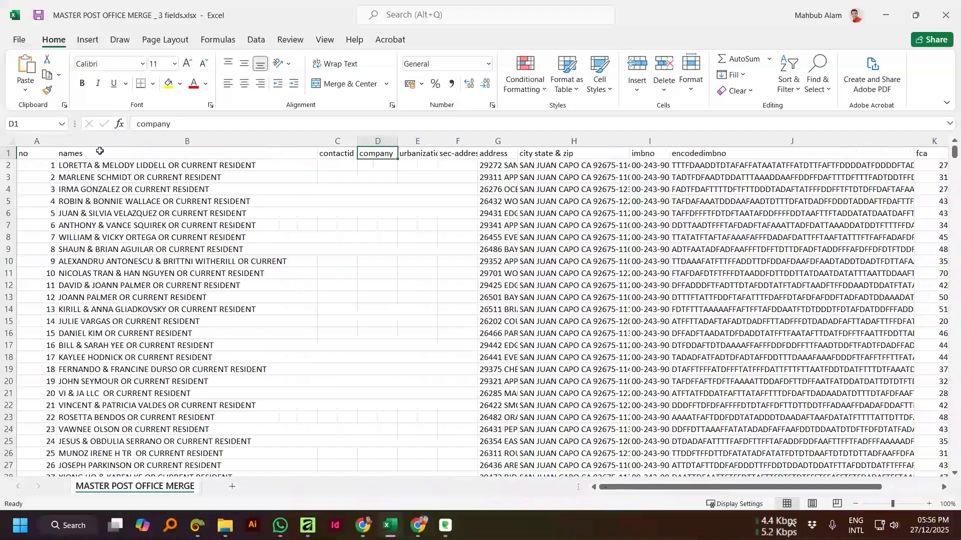
{"action": "double_click", "coordinate": [99, 151]}
{"action": "double_click", "coordinate": [71, 154]}
{"action": "key", "text": "alt+Tab"}
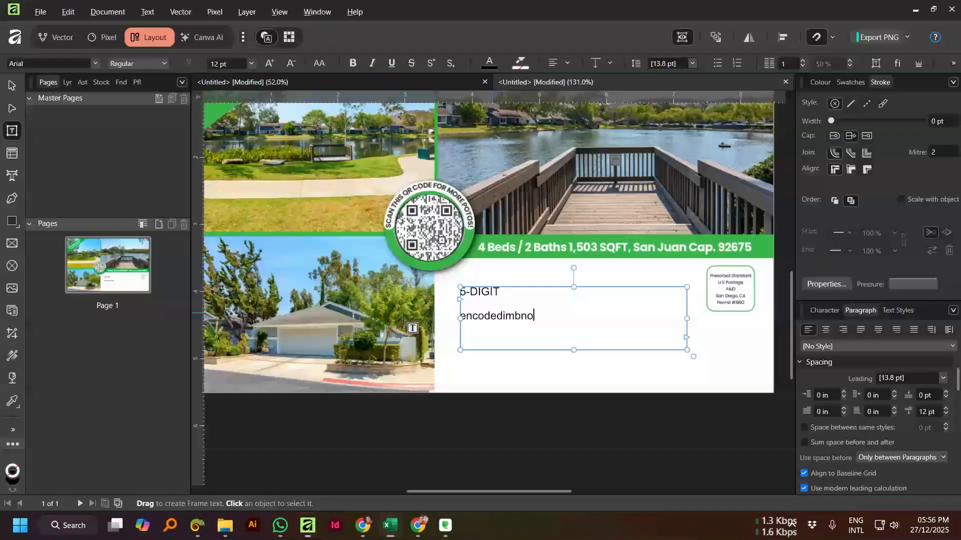
{"action": "key", "text": "Return"}
{"action": "key", "text": "ctrl+v"}
Step: Copy the address column heading from Excel and paste it on a new line below names
{"action": "key", "text": "alt+Tab"}
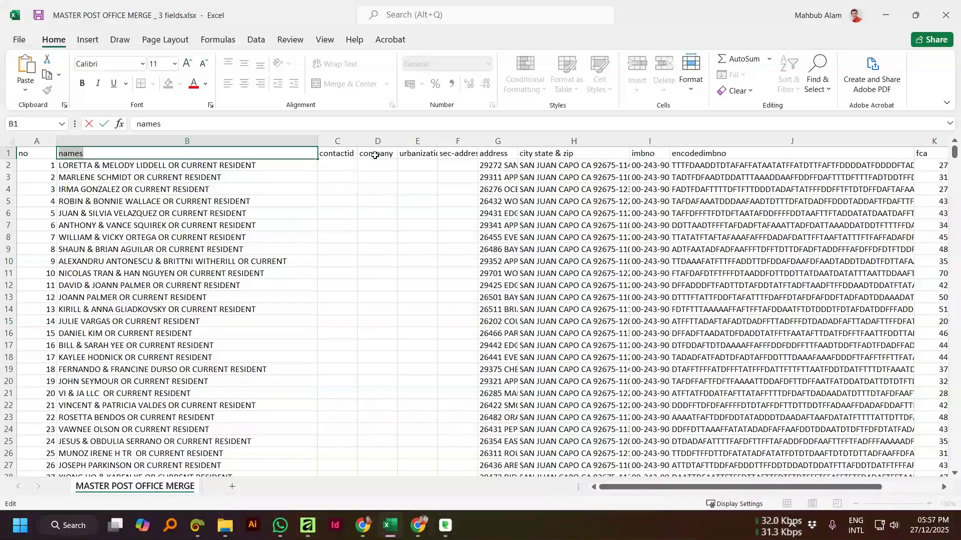
{"action": "double_click", "coordinate": [497, 155]}
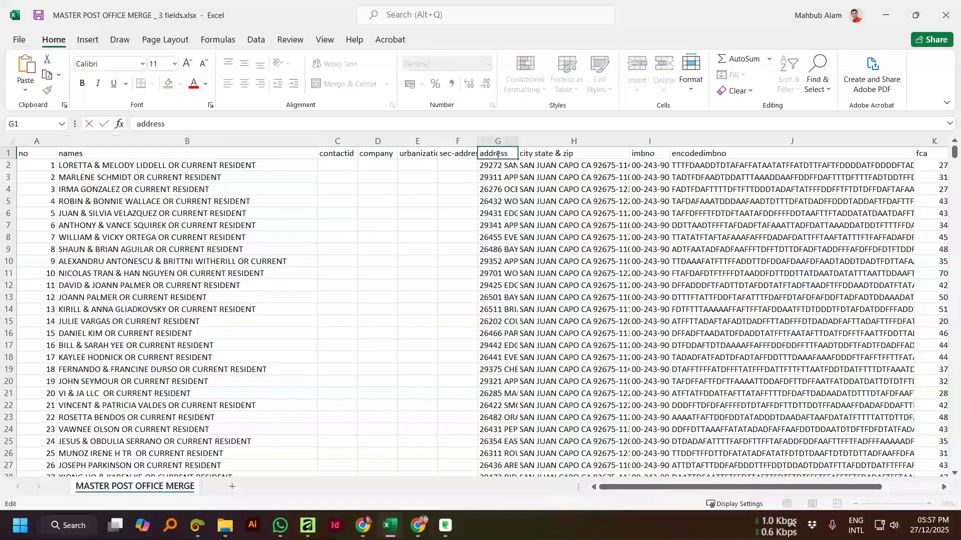
{"action": "double_click", "coordinate": [496, 154]}
{"action": "key", "text": "alt+Tab"}
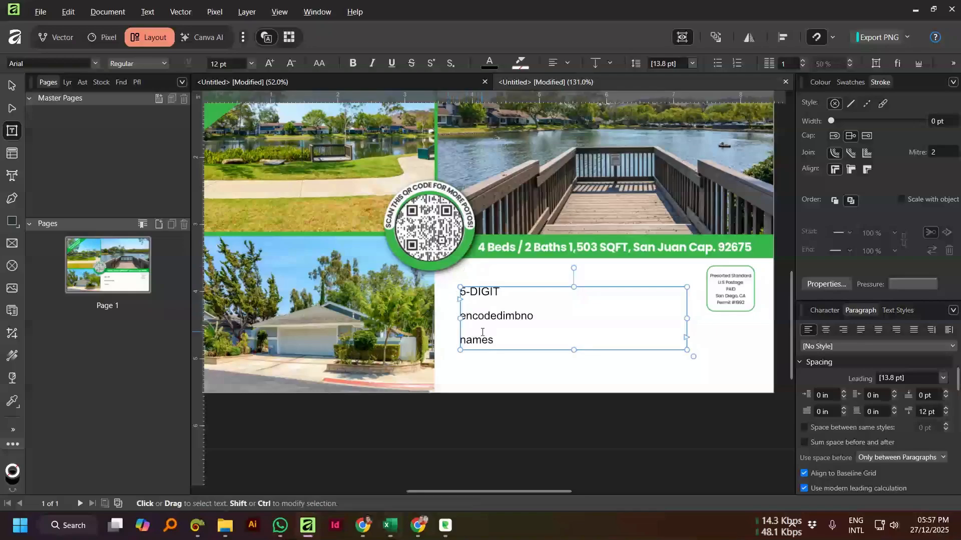
Step: Add the city state & zip heading from Excel as the last address line and extend the text frame downward
{"action": "key", "text": "alt+Tab"}
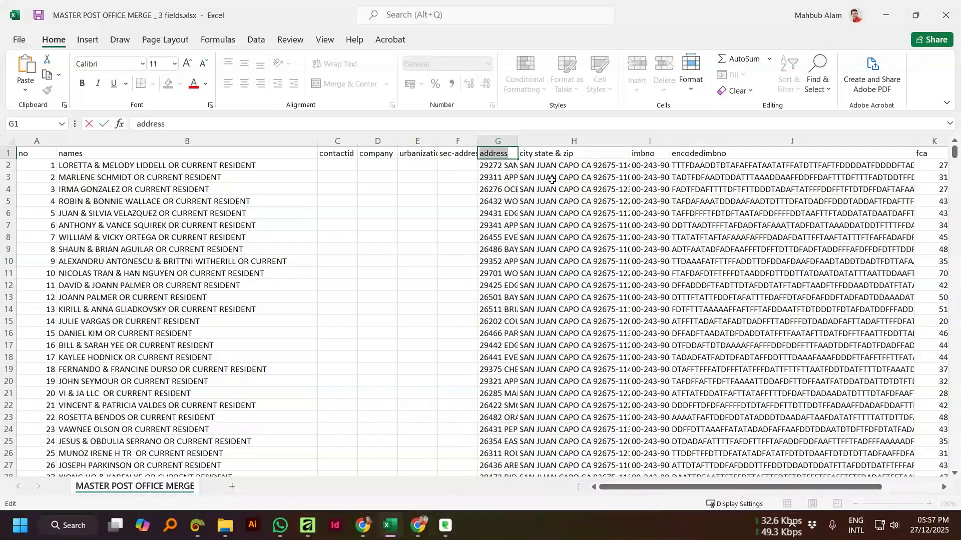
{"action": "left_click", "coordinate": [547, 155]}
{"action": "double_click", "coordinate": [547, 156]}
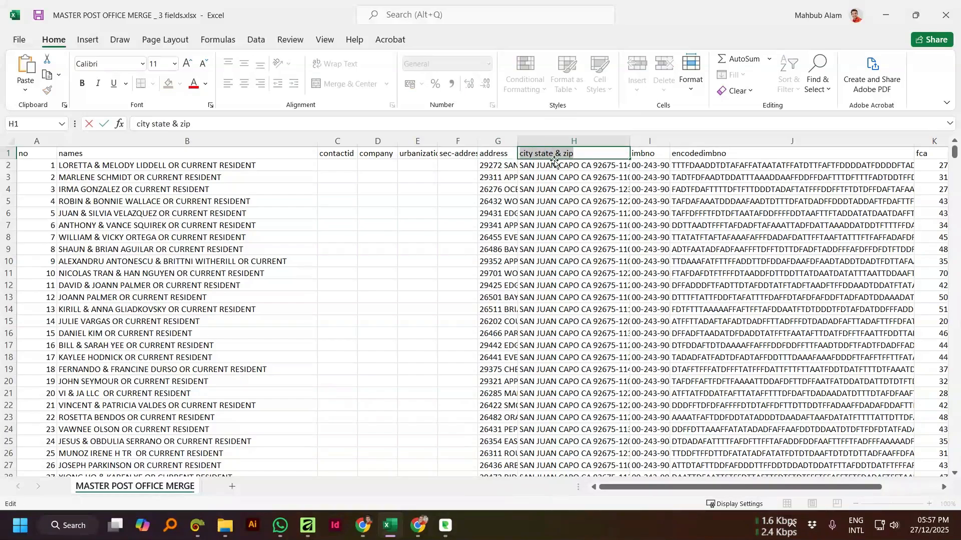
{"action": "key", "text": "alt+Tab"}
{"action": "left_click", "coordinate": [12, 85]}
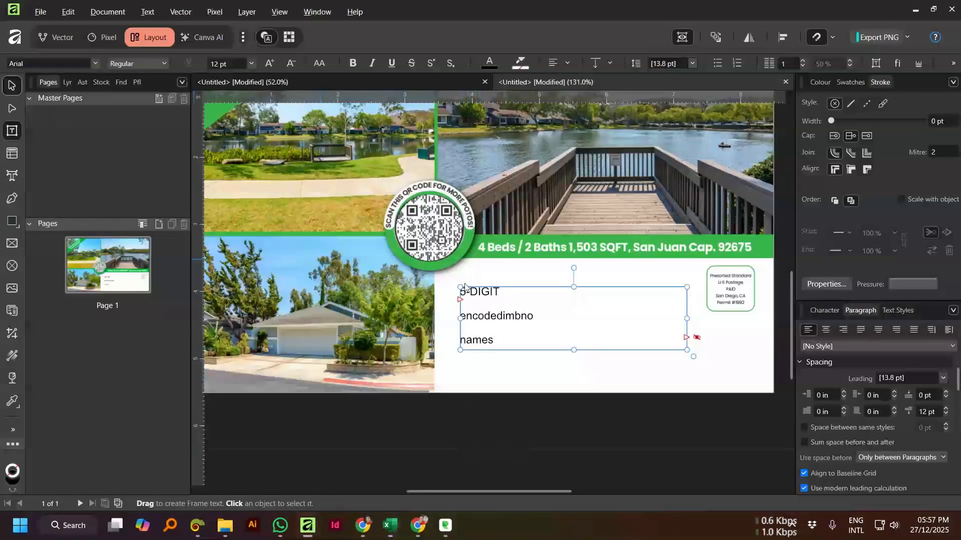
{"action": "left_click_drag", "start_coordinate": [574, 350], "coordinate": [574, 379]}
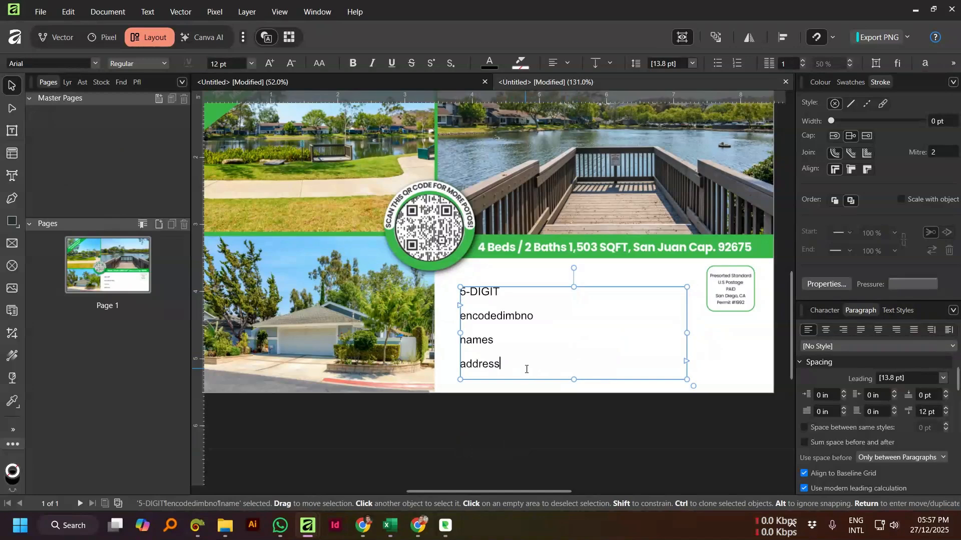
Step: Reduce the space after paragraph to 4 pt for all the lines in the address frame
{"action": "double_click", "coordinate": [526, 369]}
{"action": "key", "text": "ctrl+a"}
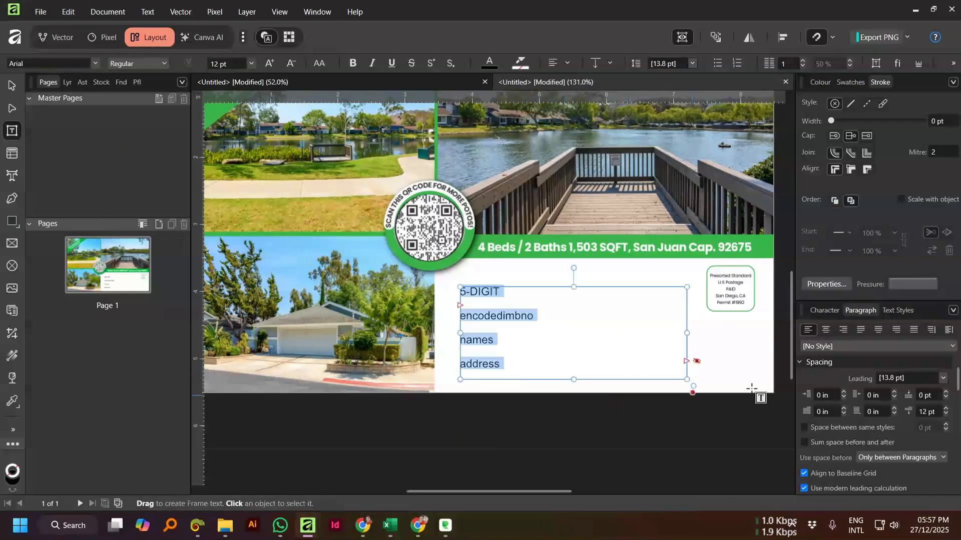
{"action": "left_click_drag", "start_coordinate": [957, 380], "coordinate": [948, 361]}
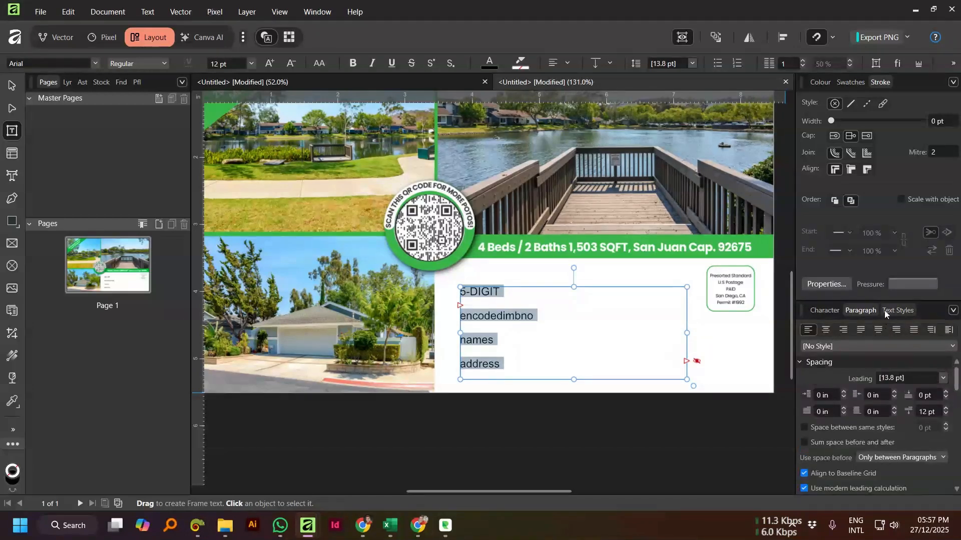
{"action": "left_click", "coordinate": [945, 415]}
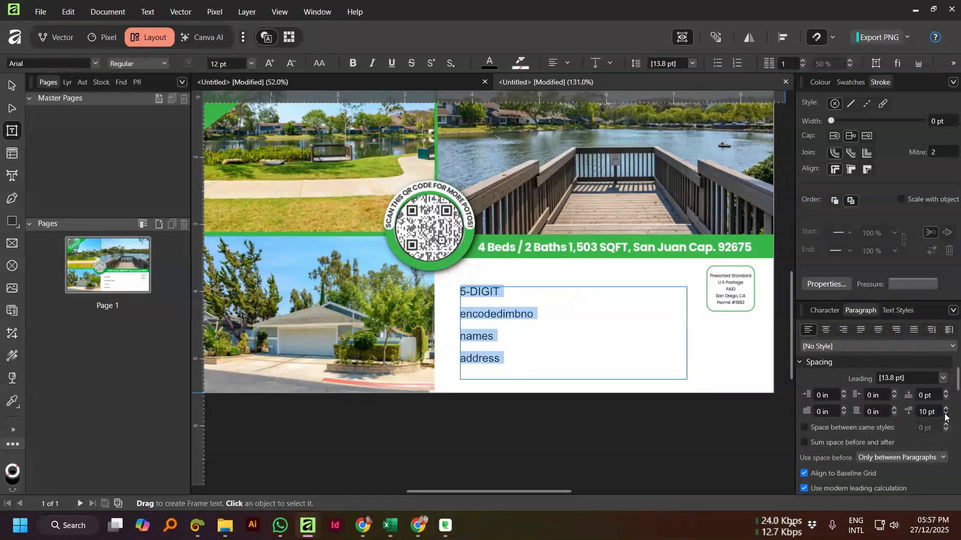
{"action": "left_click", "coordinate": [945, 415]}
{"action": "left_click", "coordinate": [945, 415]}
Step: Change the font of the encodedimbno line in the address frame to USPSIMBStandard
{"action": "double_click", "coordinate": [506, 308]}
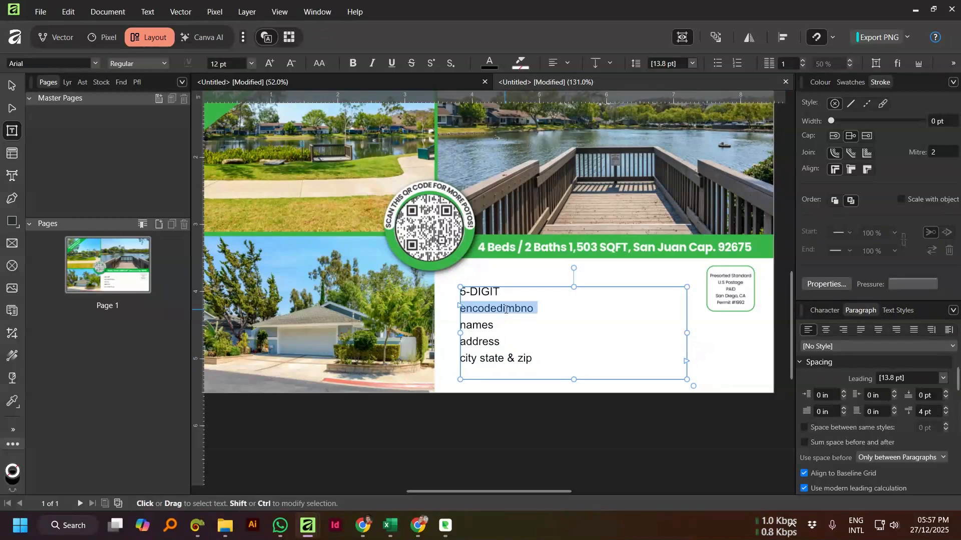
{"action": "scroll", "coordinate": [506, 309], "scroll_direction": "up", "scroll_amount": 3}
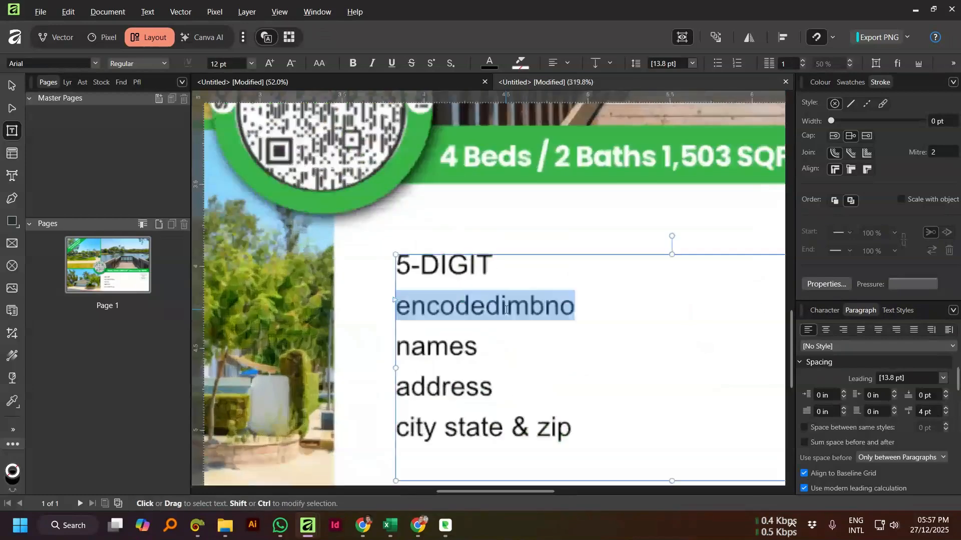
{"action": "scroll", "coordinate": [506, 309], "scroll_direction": "down", "scroll_amount": 1}
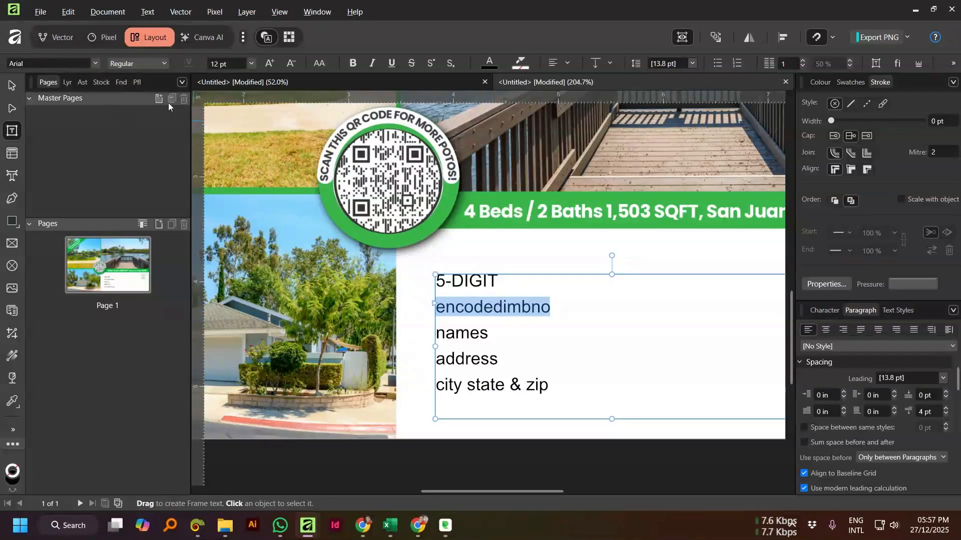
{"action": "left_click", "coordinate": [96, 64]}
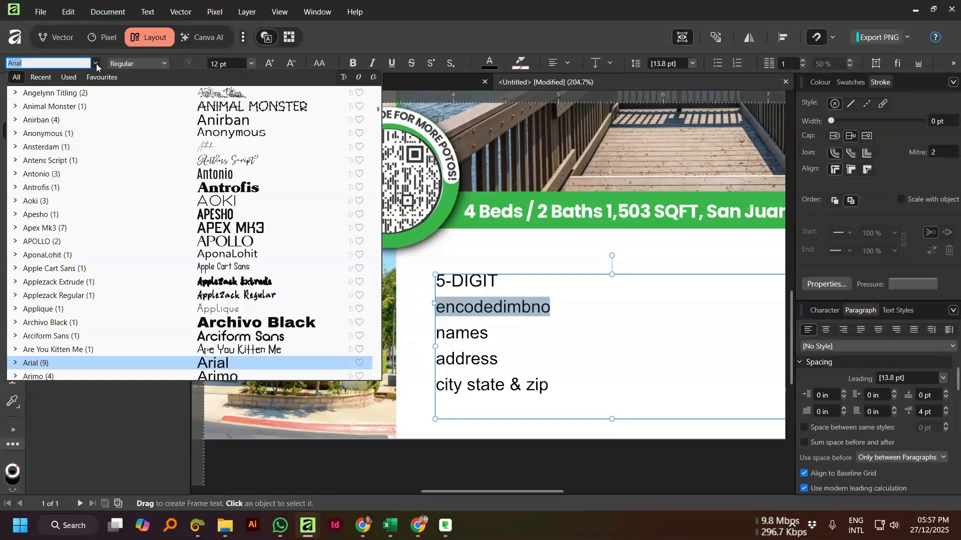
{"action": "left_click", "coordinate": [102, 77]}
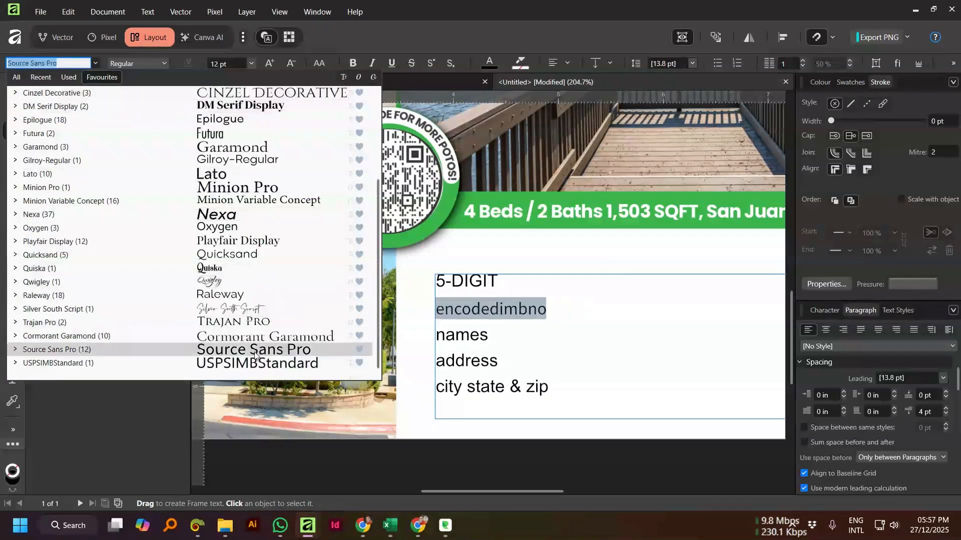
{"action": "left_click", "coordinate": [223, 365]}
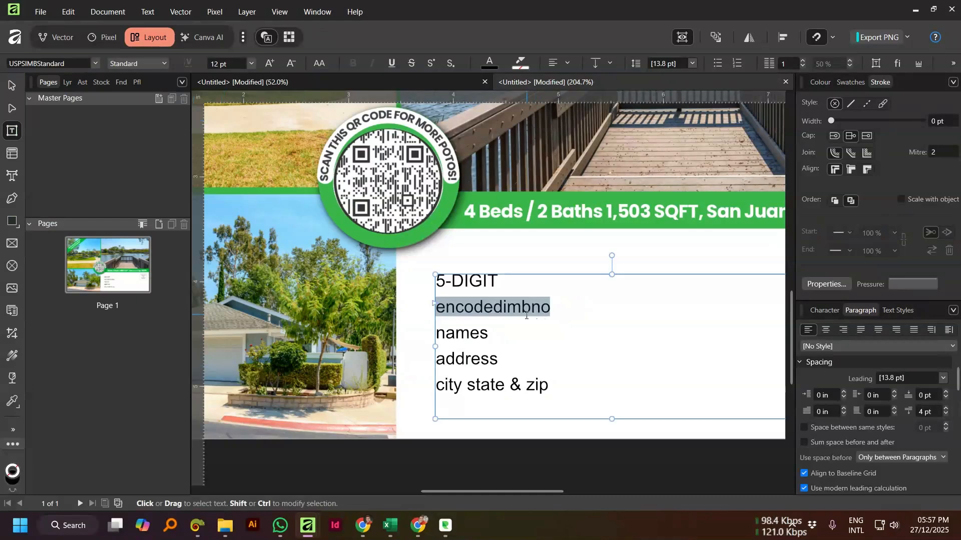
Step: Enlarge the encodedimbno line to 16 pt
{"action": "scroll", "coordinate": [520, 316], "scroll_direction": "down", "scroll_amount": 5}
{"action": "scroll", "coordinate": [505, 316], "scroll_direction": "up", "scroll_amount": 4}
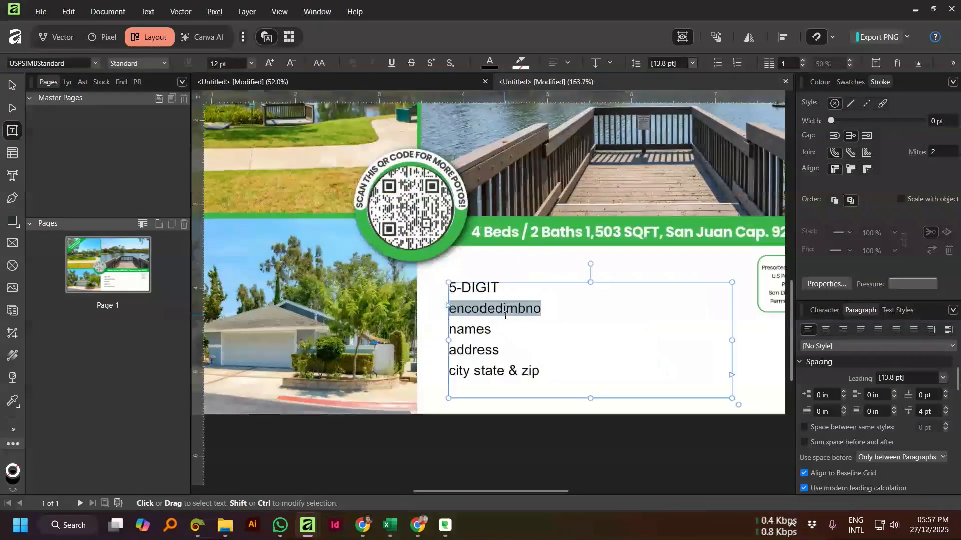
{"action": "scroll", "coordinate": [505, 315], "scroll_direction": "down", "scroll_amount": 3}
{"action": "scroll", "coordinate": [504, 315], "scroll_direction": "up", "scroll_amount": 5}
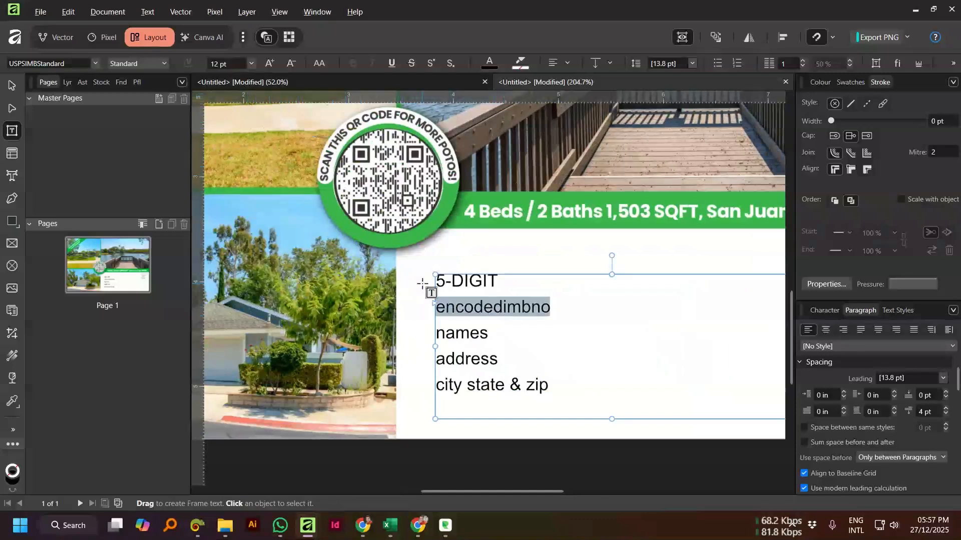
{"action": "key", "text": "ctrl+shift+period"}
{"action": "key", "text": "ctrl+shift+period"}
{"action": "key", "text": "ctrl+shift+period"}
{"action": "key", "text": "ctrl+shift+period"}
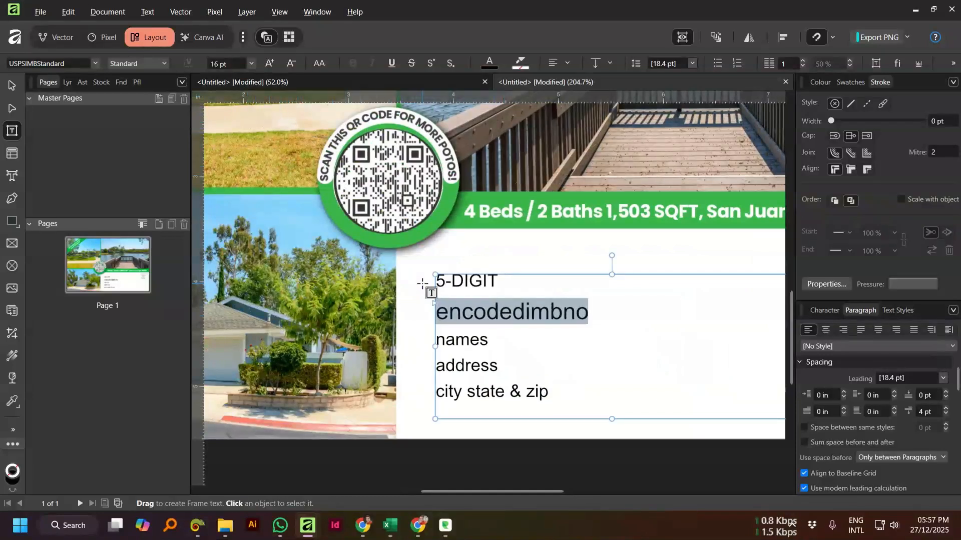
Step: Set the font size of all the lines in the address frame, trying 12 pt before settling on 9 pt
{"action": "scroll", "coordinate": [423, 283], "scroll_direction": "down", "scroll_amount": 2}
{"action": "left_click", "coordinate": [489, 301]}
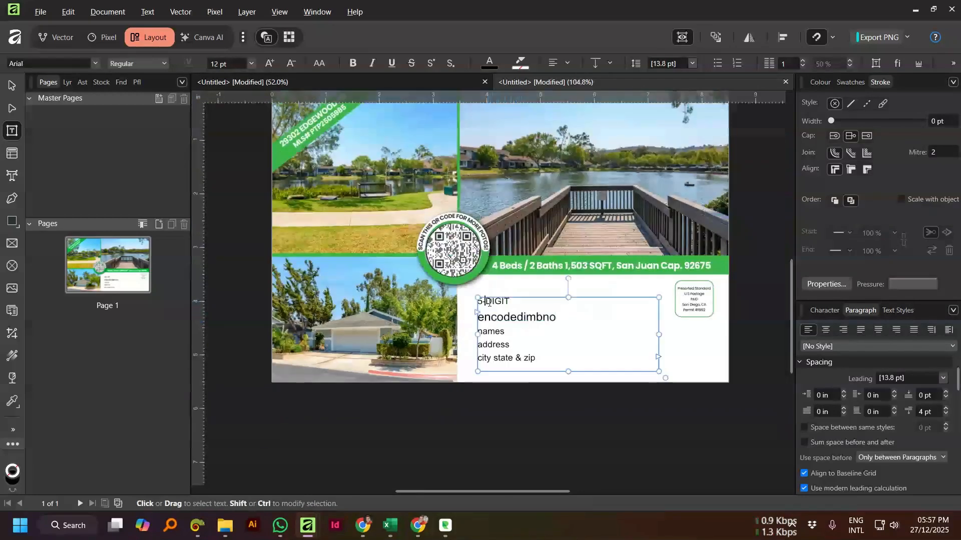
{"action": "triple_click", "coordinate": [488, 302]}
{"action": "key", "text": "ctrl+a"}
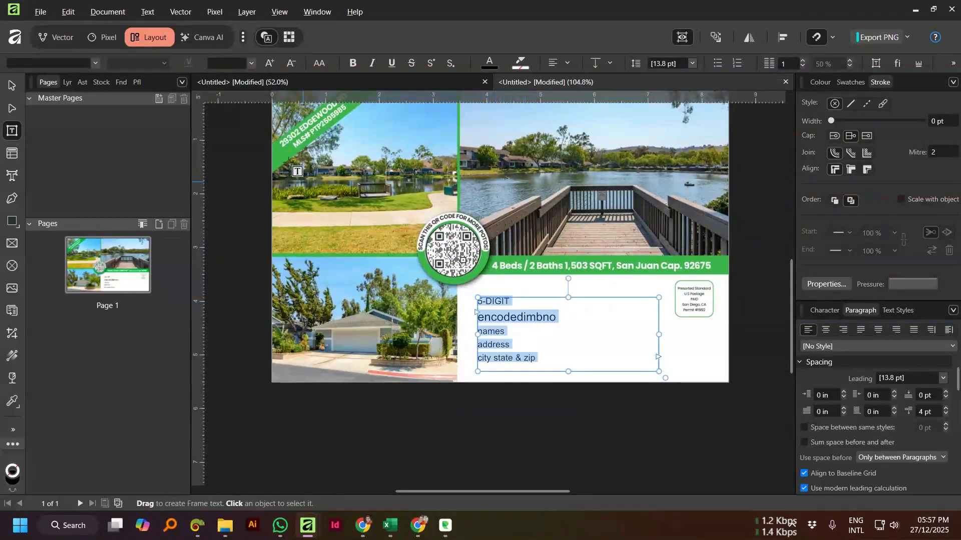
{"action": "left_click", "coordinate": [224, 64]}
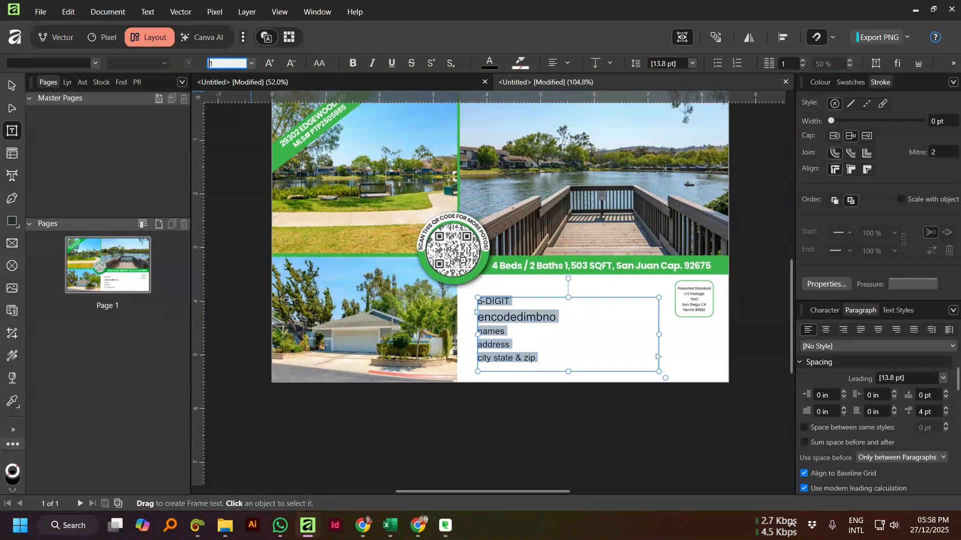
{"action": "type", "text": "12"}
{"action": "key", "text": "Return"}
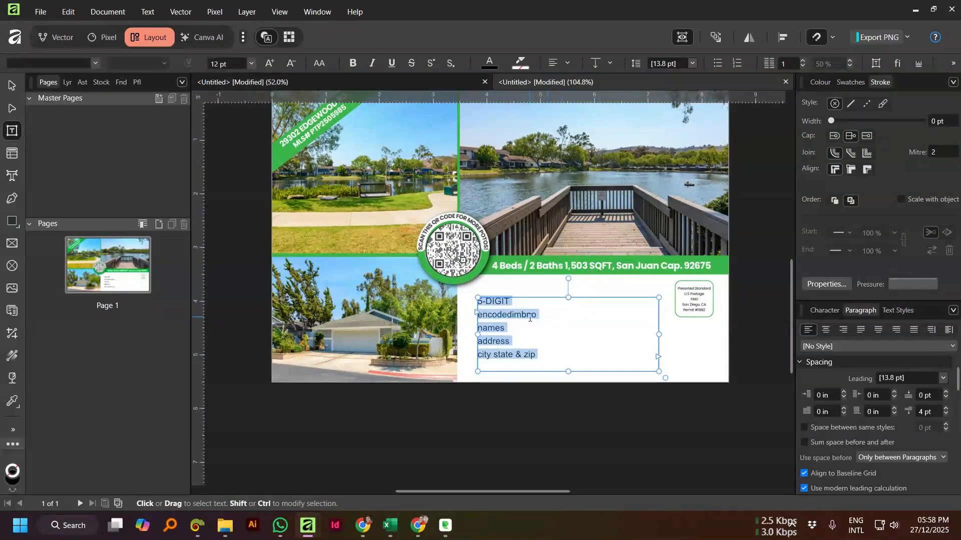
{"action": "left_click", "coordinate": [222, 64]}
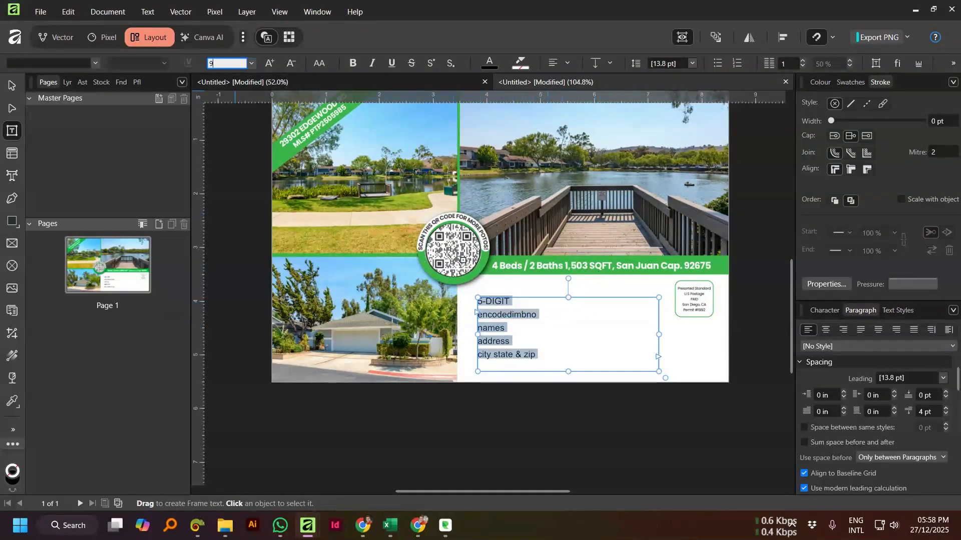
{"action": "type", "text": "9"}
{"action": "key", "text": "Return"}
Step: Set the font size of only the encodedimbno line to 15 pt
{"action": "scroll", "coordinate": [508, 323], "scroll_direction": "up", "scroll_amount": 2}
{"action": "double_click", "coordinate": [488, 307]}
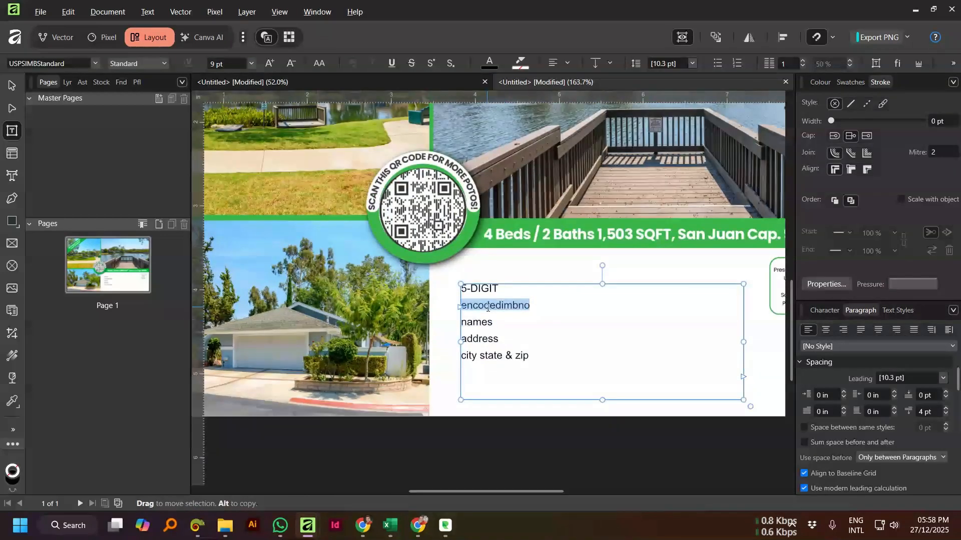
{"action": "left_click", "coordinate": [487, 307]}
{"action": "key", "text": "ctrl+alt+shift+period"}
{"action": "key", "text": "ctrl+alt+shift+period"}
{"action": "key", "text": "ctrl+alt+shift+period"}
{"action": "key", "text": "ctrl+alt+shift+period"}
{"action": "key", "text": "ctrl+alt+shift+period"}
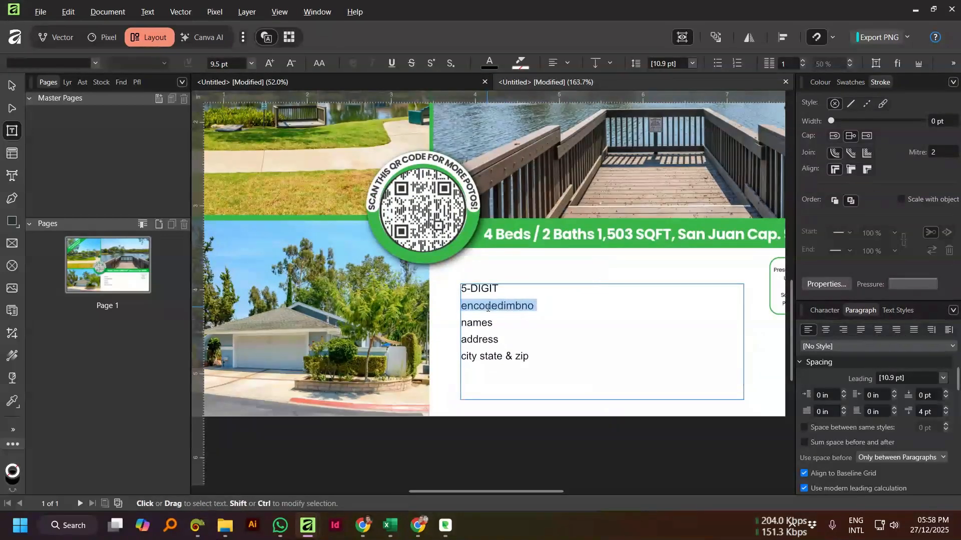
{"action": "key", "text": "ctrl+shift+period"}
{"action": "key", "text": "ctrl+shift+period"}
{"action": "key", "text": "ctrl+shift+period"}
{"action": "key", "text": "ctrl+shift+period"}
{"action": "key", "text": "ctrl+shift+period"}
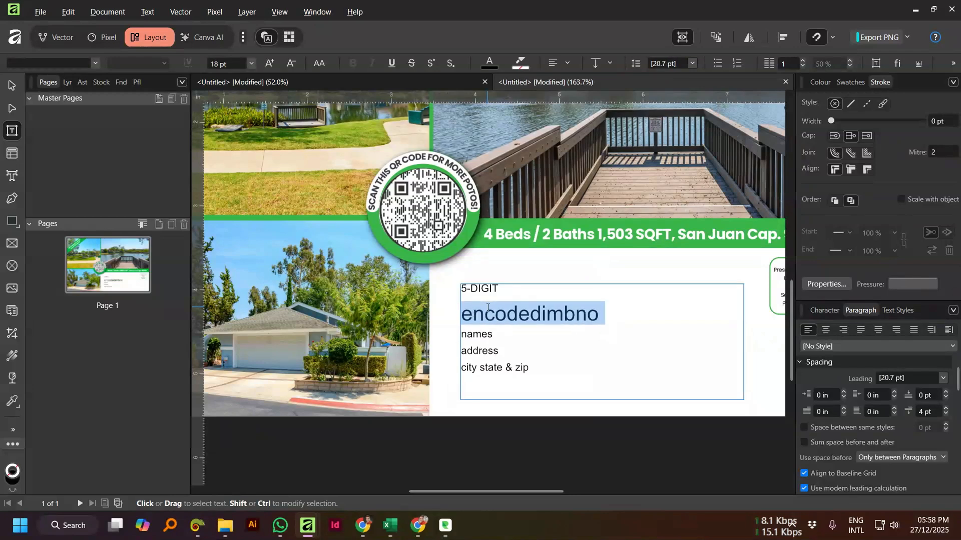
{"action": "key", "text": "ctrl+shift+comma"}
{"action": "key", "text": "ctrl+shift+comma"}
{"action": "key", "text": "ctrl+shift+comma"}
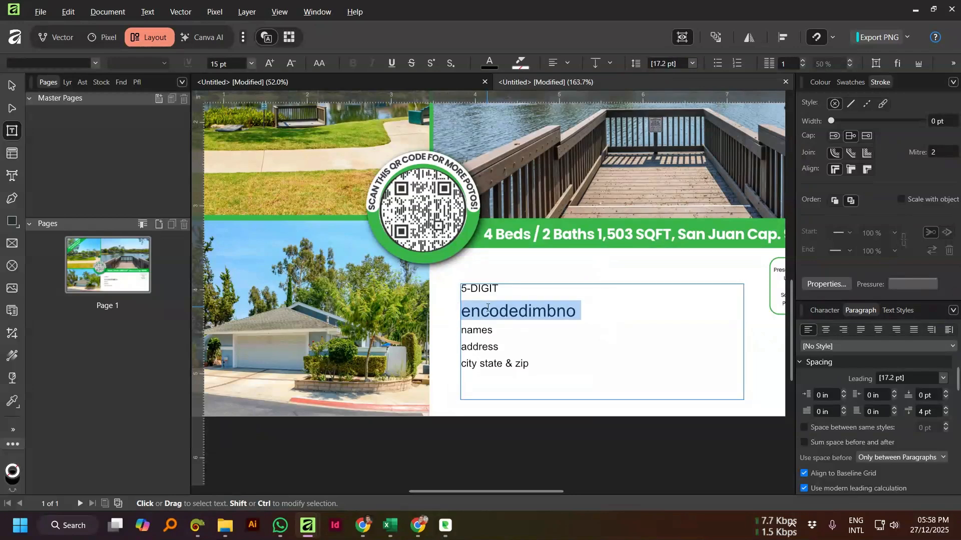
Step: Shorten the address text frame from its lower edge so it fits its five lines
{"action": "key", "text": "ctrl+minus"}
{"action": "key", "text": "ctrl+minus"}
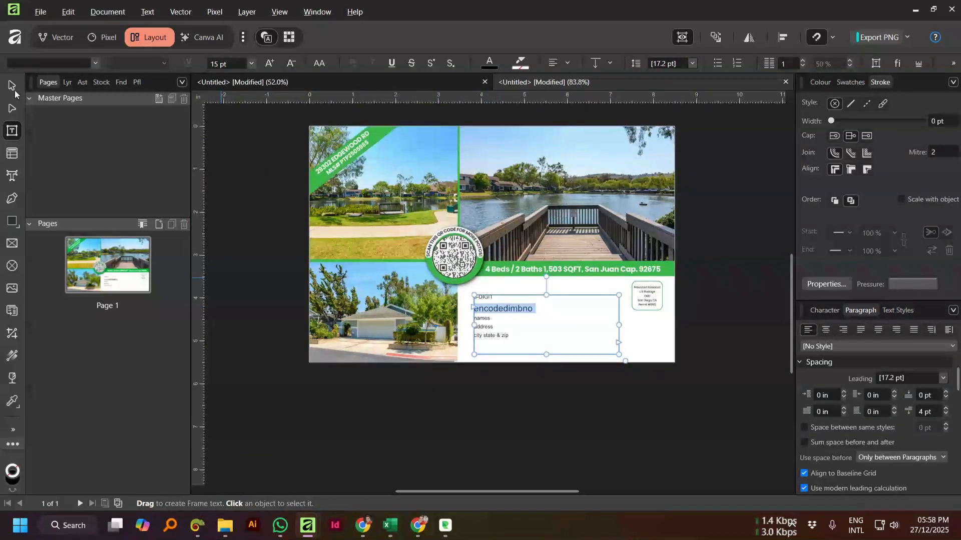
{"action": "key", "text": "Escape"}
{"action": "key", "text": "v"}
{"action": "left_click", "coordinate": [521, 393]}
{"action": "left_click", "coordinate": [546, 345]}
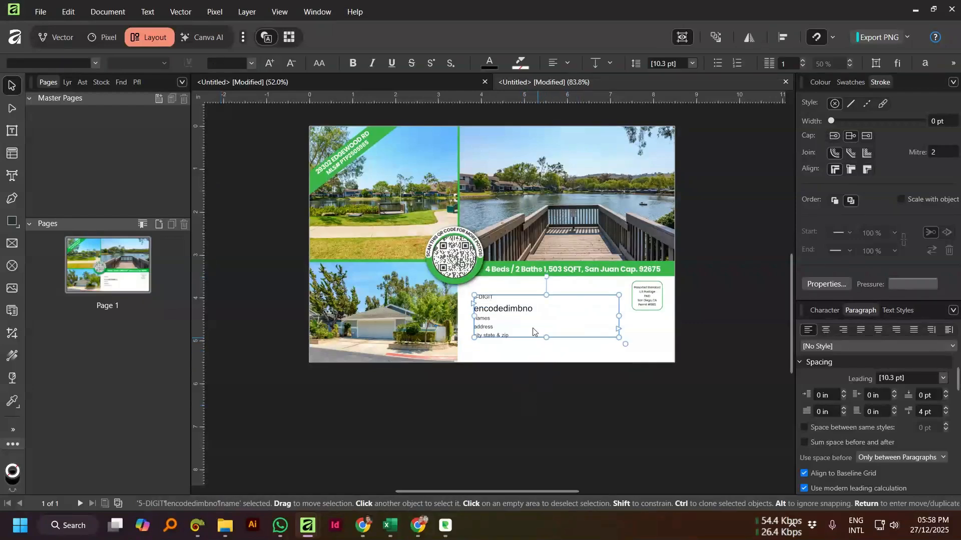
Step: Duplicate the address frame to its right and delete the 5-DIGIT and encodedimbno lines from the copy
{"action": "left_click_drag", "start_coordinate": [532, 328], "coordinate": [615, 355]}
{"action": "double_click", "coordinate": [580, 329]}
{"action": "scroll", "coordinate": [576, 329], "scroll_direction": "up", "scroll_amount": 3}
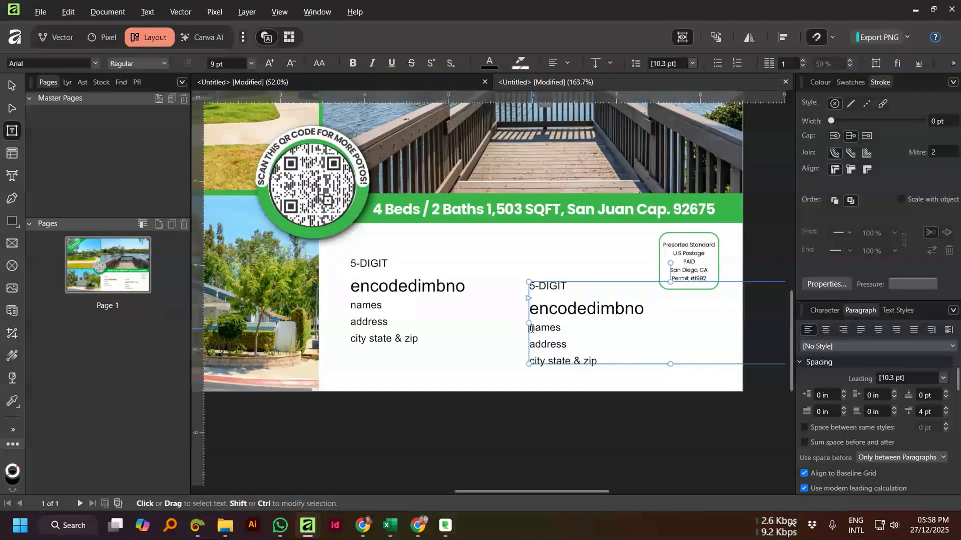
{"action": "key", "text": "ctrl+shift+Home"}
{"action": "key", "text": "BackSpace"}
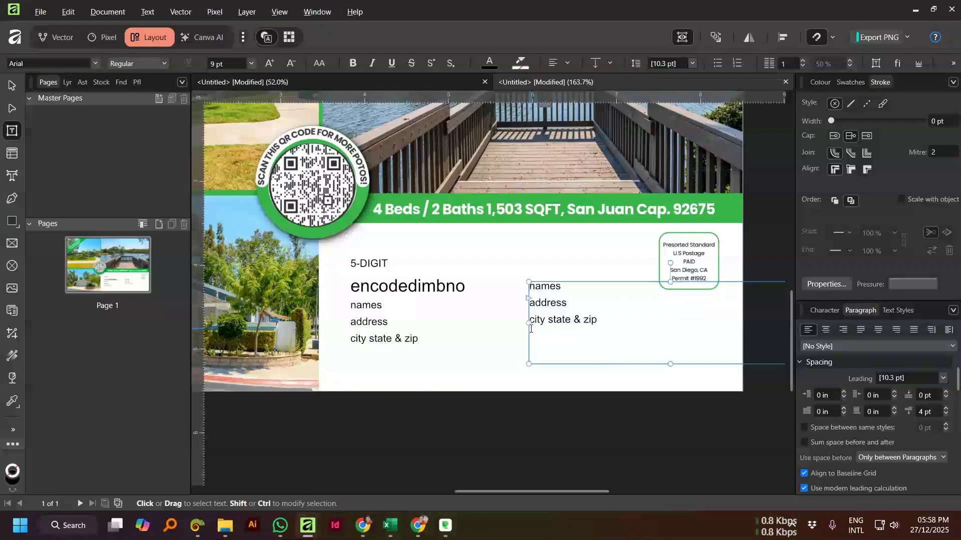
Step: Copy the Number column heading from Excel and replace all the text in the duplicated frame with it
{"action": "key", "text": "alt+Tab"}
{"action": "left_click", "coordinate": [425, 333]}
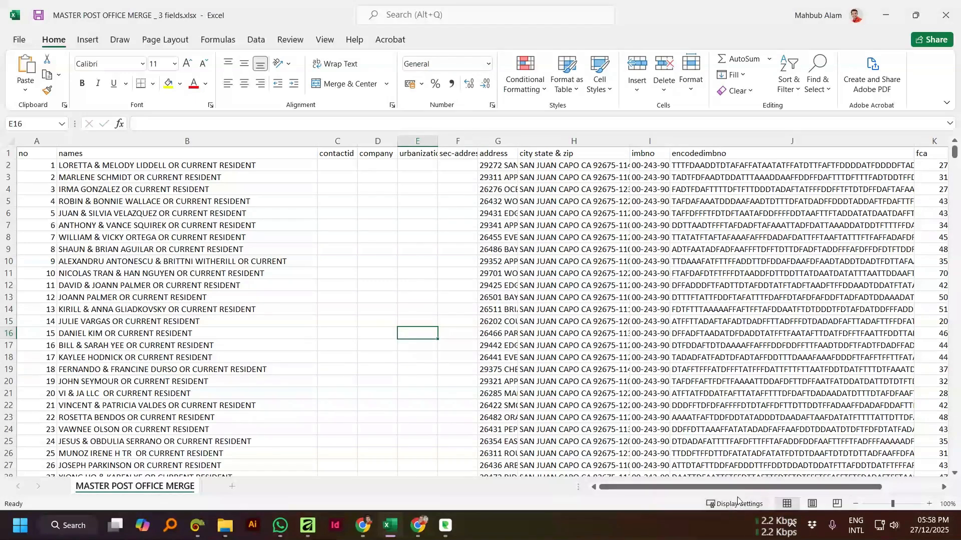
{"action": "left_click_drag", "start_coordinate": [743, 488], "coordinate": [803, 488]}
{"action": "left_click", "coordinate": [871, 153]}
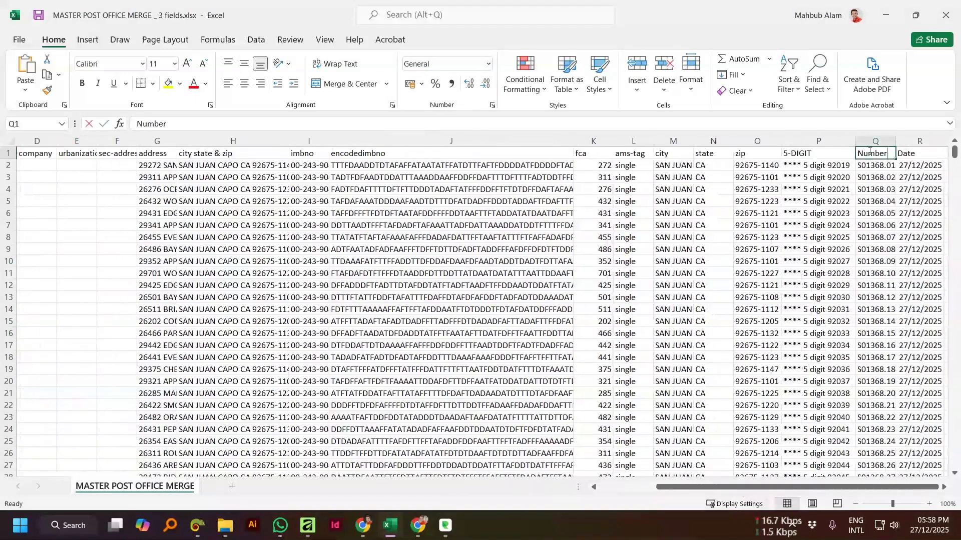
{"action": "double_click", "coordinate": [871, 153]}
{"action": "key", "text": "alt+Tab"}
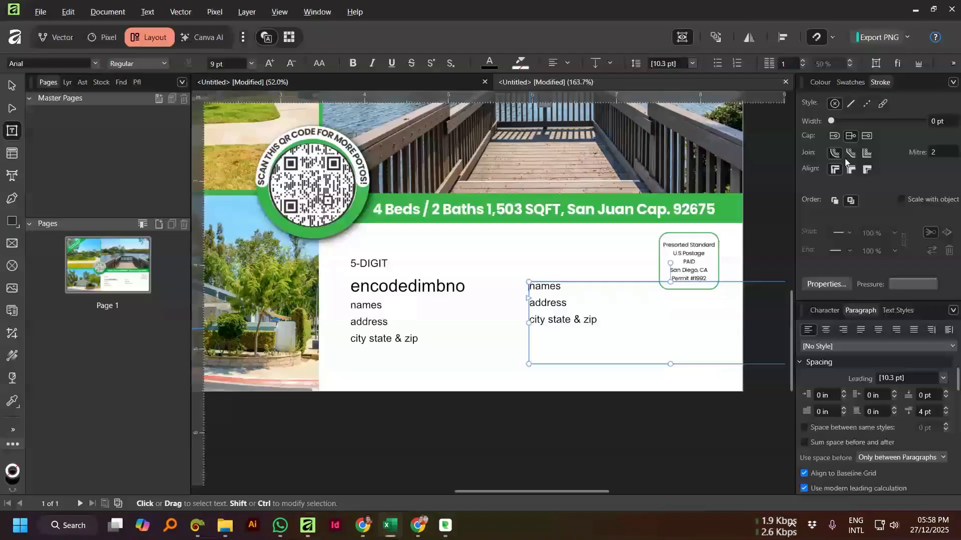
{"action": "key", "text": "ctrl+a"}
{"action": "key", "text": "ctrl+v"}
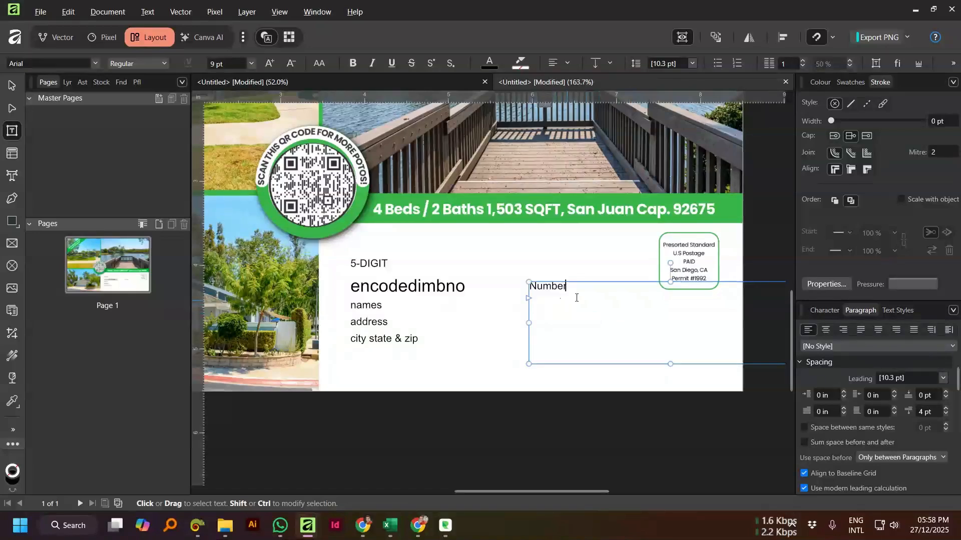
Step: Copy the Date column heading from Excel and paste it on a new line below Number
{"action": "key", "text": "alt+Tab"}
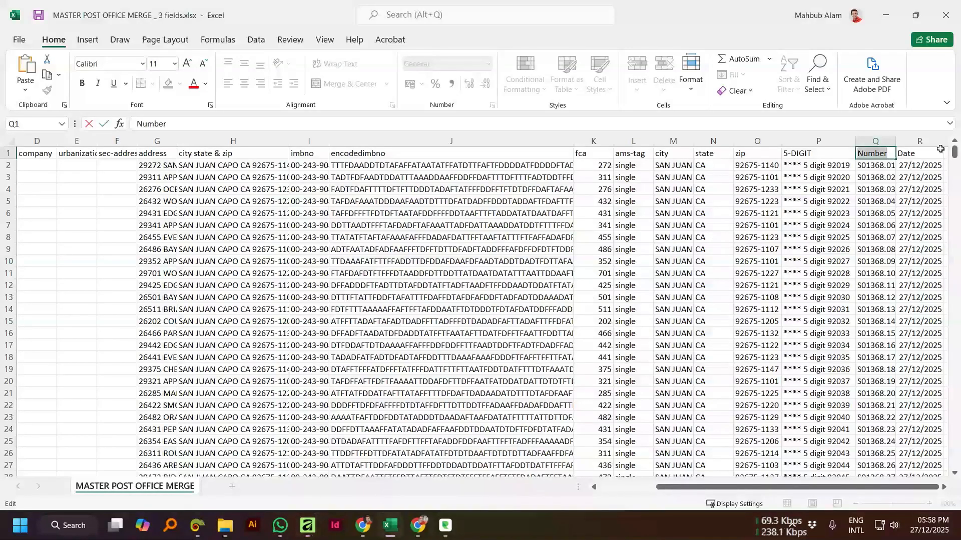
{"action": "left_click", "coordinate": [909, 157]}
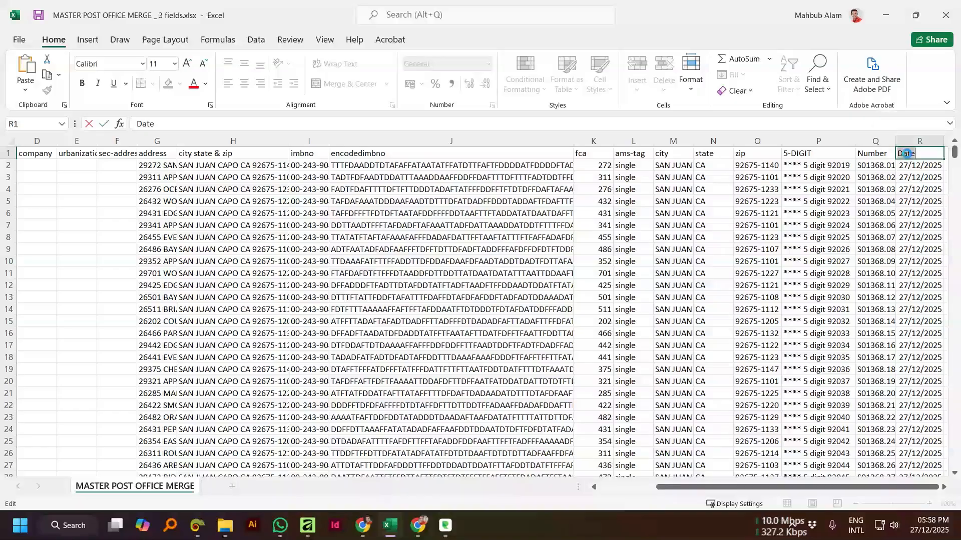
{"action": "key", "text": "alt+Tab"}
{"action": "key", "text": "ctrl+v"}
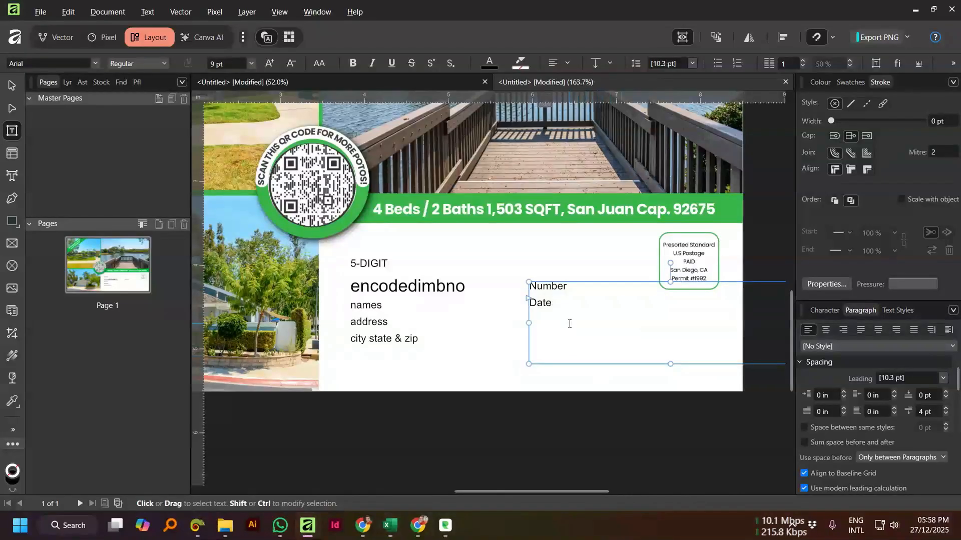
Step: Narrow and shorten the Number and Date frame to fit its two lines, placing it below the postage permit box
{"action": "key", "text": "ctrl+a"}
{"action": "scroll", "coordinate": [568, 323], "scroll_direction": "down", "scroll_amount": 2}
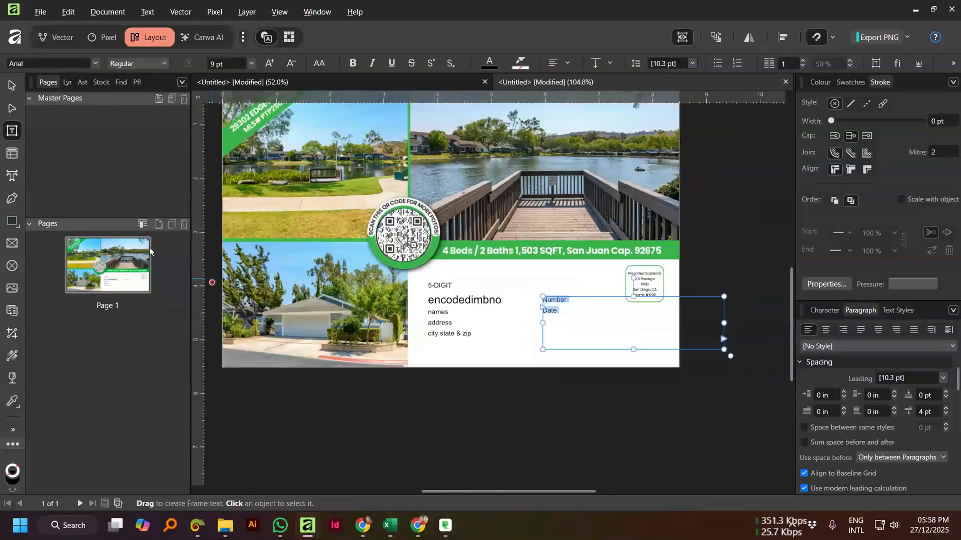
{"action": "left_click", "coordinate": [12, 86]}
{"action": "left_click_drag", "start_coordinate": [724, 324], "coordinate": [668, 323]}
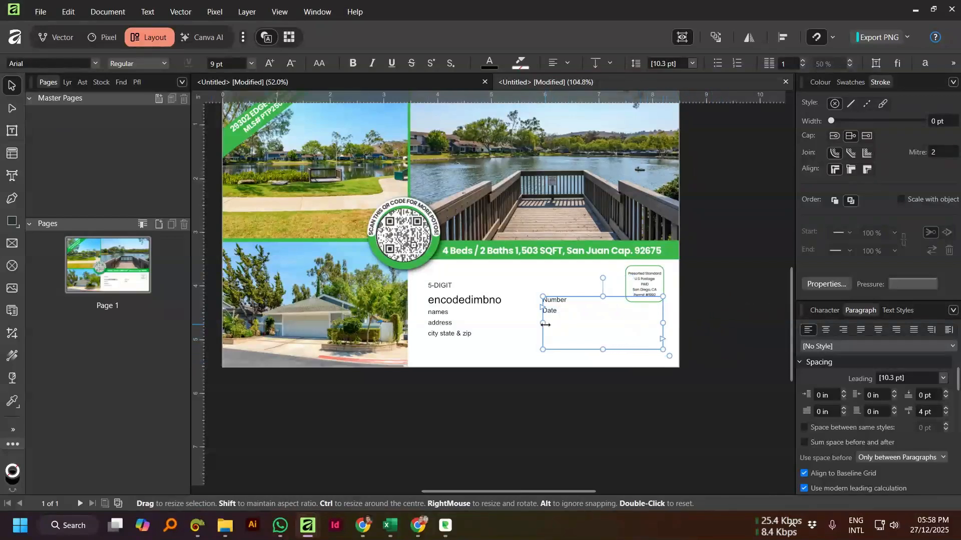
{"action": "left_click_drag", "start_coordinate": [543, 323], "coordinate": [633, 308]}
{"action": "left_click_drag", "start_coordinate": [633, 349], "coordinate": [632, 330]}
{"action": "scroll", "coordinate": [621, 327], "scroll_direction": "up", "scroll_amount": 2}
{"action": "scroll", "coordinate": [620, 327], "scroll_direction": "down", "scroll_amount": 2}
{"action": "scroll", "coordinate": [621, 330], "scroll_direction": "down", "scroll_amount": 2}
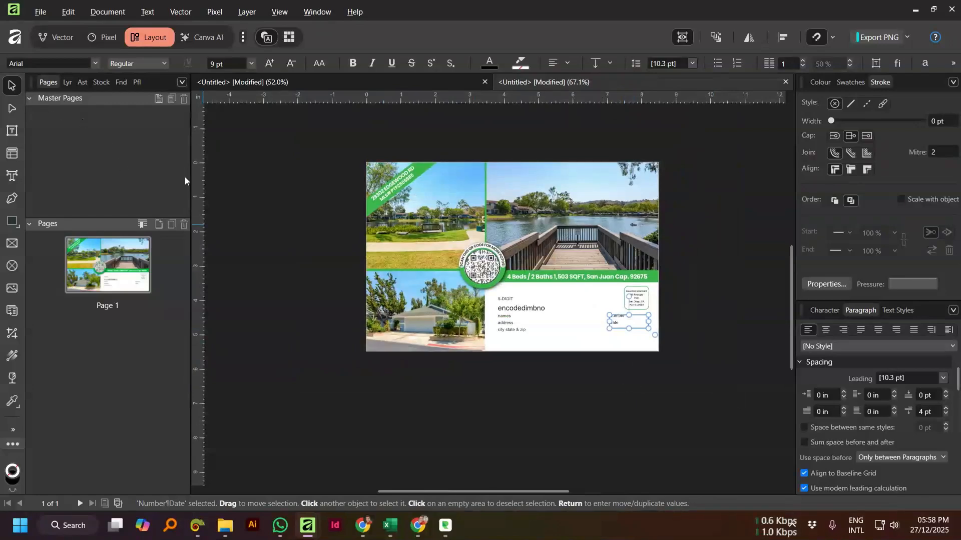
{"action": "left_click", "coordinate": [694, 364]}
Step: Move the address frame slightly down within the white mailing area
{"action": "scroll", "coordinate": [656, 258], "scroll_direction": "up", "scroll_amount": 2}
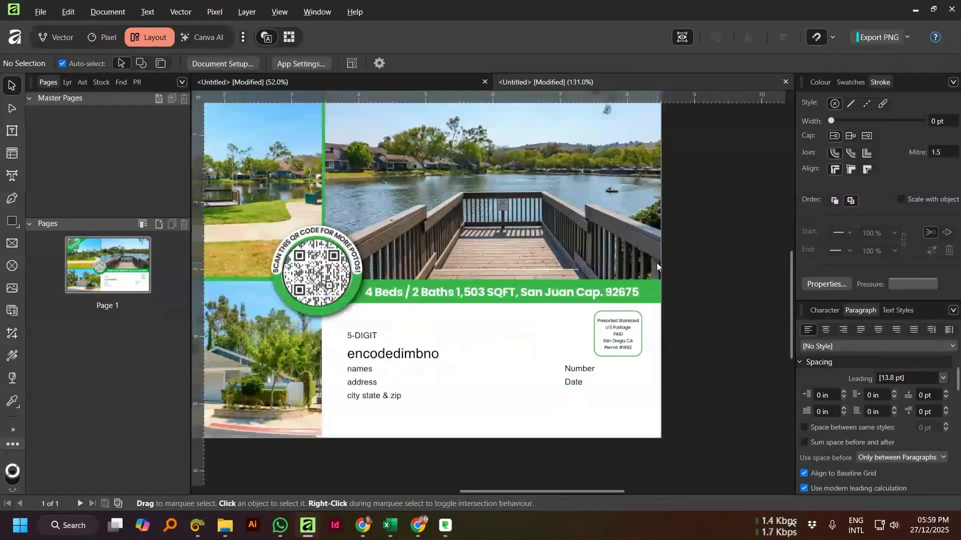
{"action": "left_click", "coordinate": [417, 367]}
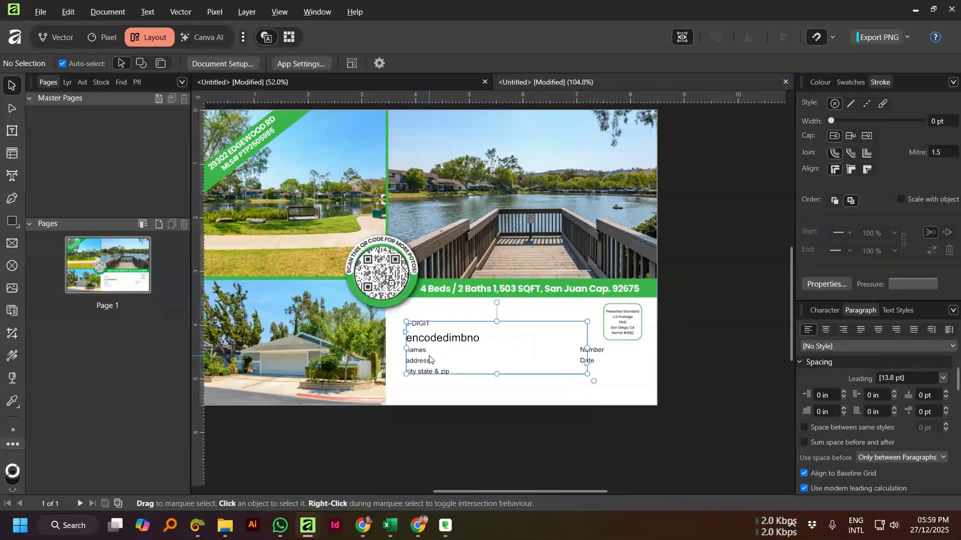
{"action": "left_click_drag", "start_coordinate": [428, 346], "coordinate": [428, 356]}
{"action": "scroll", "coordinate": [479, 353], "scroll_direction": "down", "scroll_amount": 1}
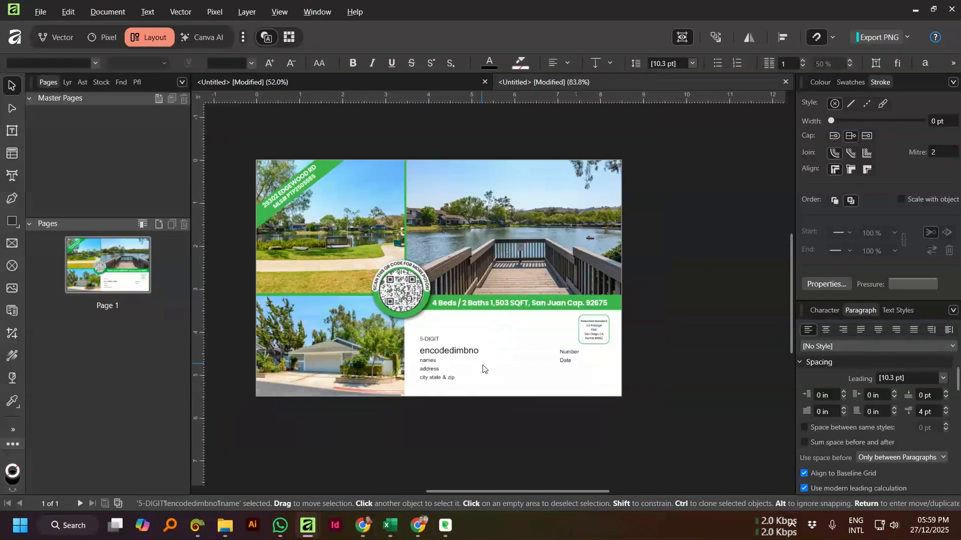
Step: Show the Data Merge settings and add MASTER POST OFFICE MERGE _ 3 fields.xlsx as the data source
{"action": "left_click", "coordinate": [671, 369]}
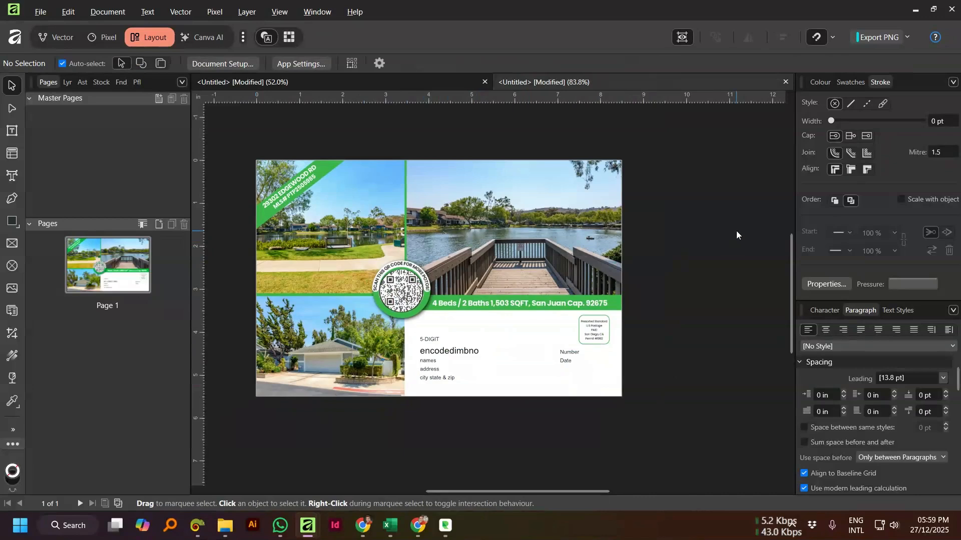
{"action": "left_click", "coordinate": [324, 16]}
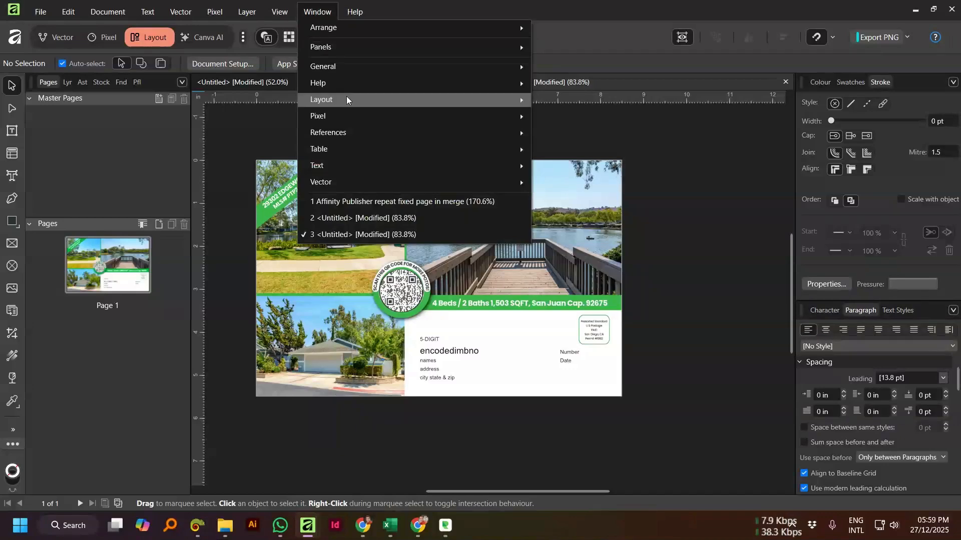
{"action": "mouse_move", "coordinate": [353, 98]}
{"action": "left_click", "coordinate": [579, 116]}
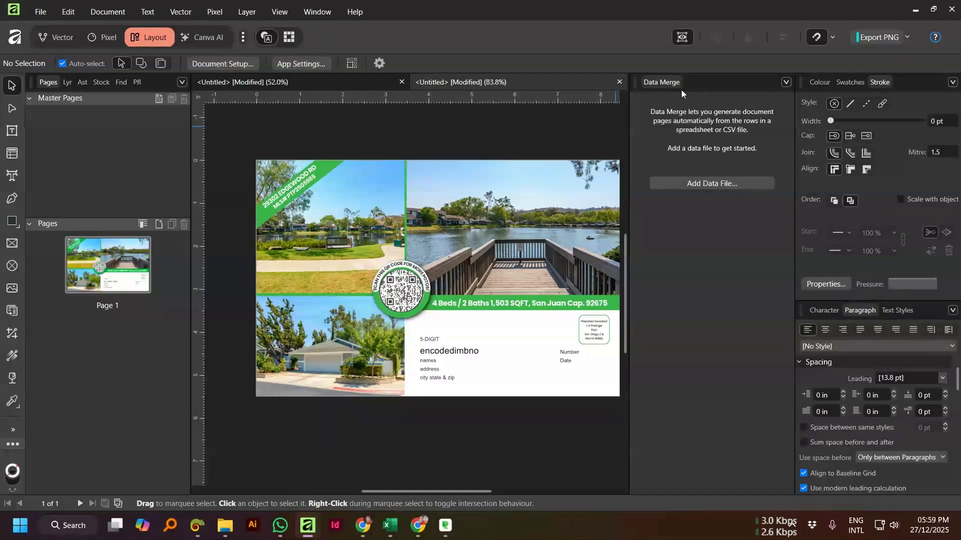
{"action": "left_click", "coordinate": [710, 185]}
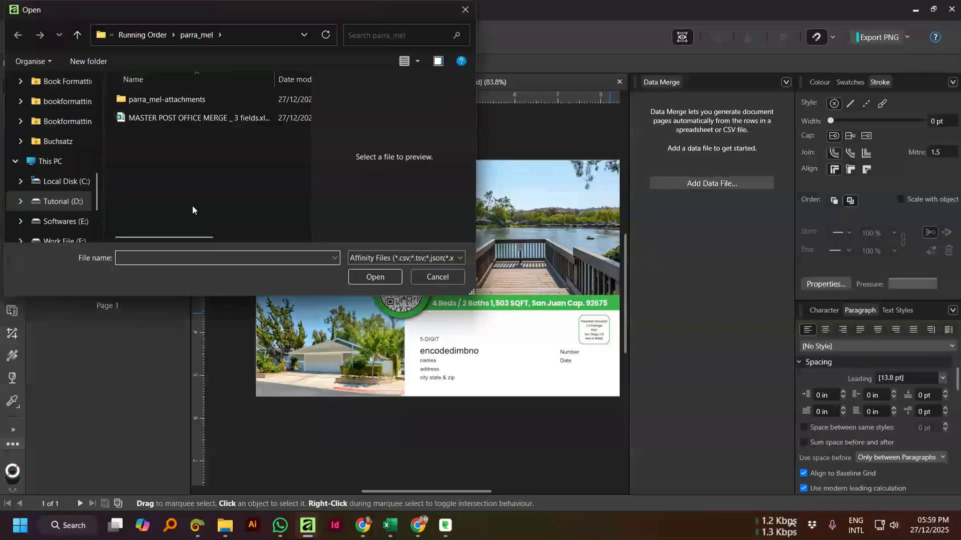
{"action": "left_click", "coordinate": [153, 122]}
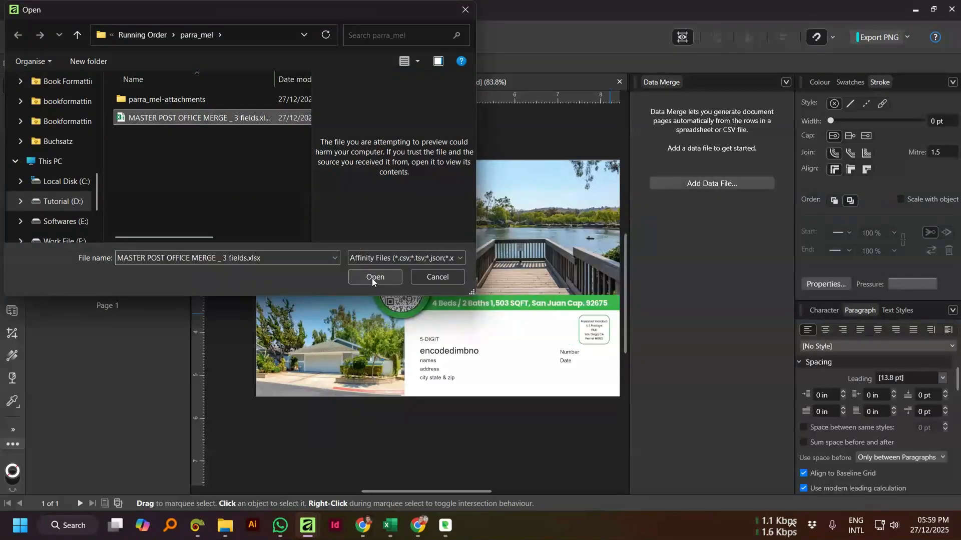
{"action": "left_click", "coordinate": [374, 279]}
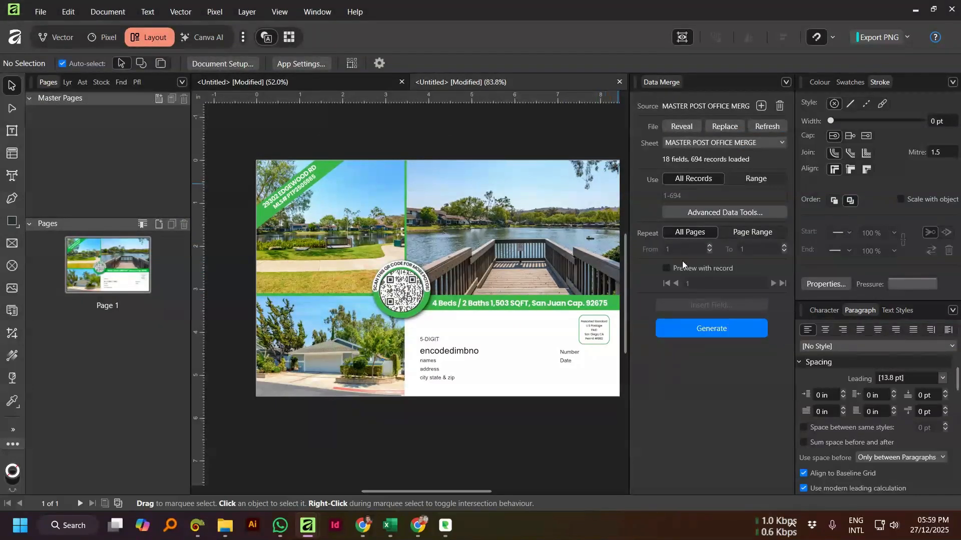
Step: Reveal the merge source file in its folder and close the folder window
{"action": "left_click", "coordinate": [681, 127]}
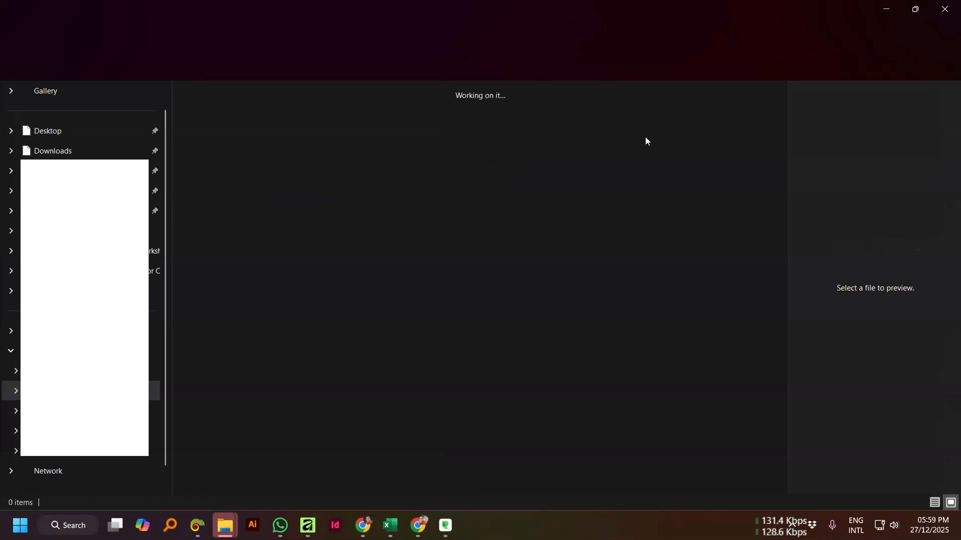
{"action": "left_click", "coordinate": [945, 9]}
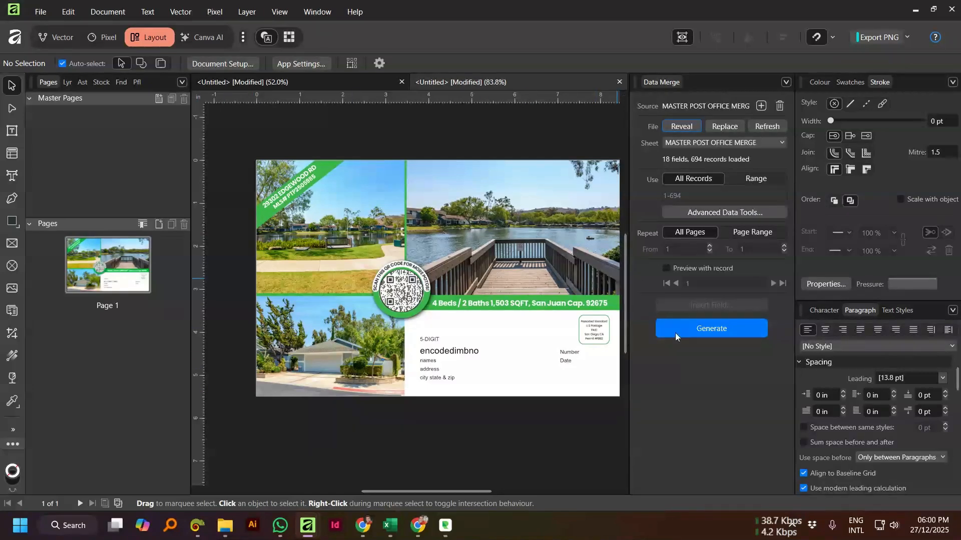
Step: Replace the 5-DIGIT placeholder on the first line of the address frame with the 5-DIGIT merge field
{"action": "left_click", "coordinate": [434, 355]}
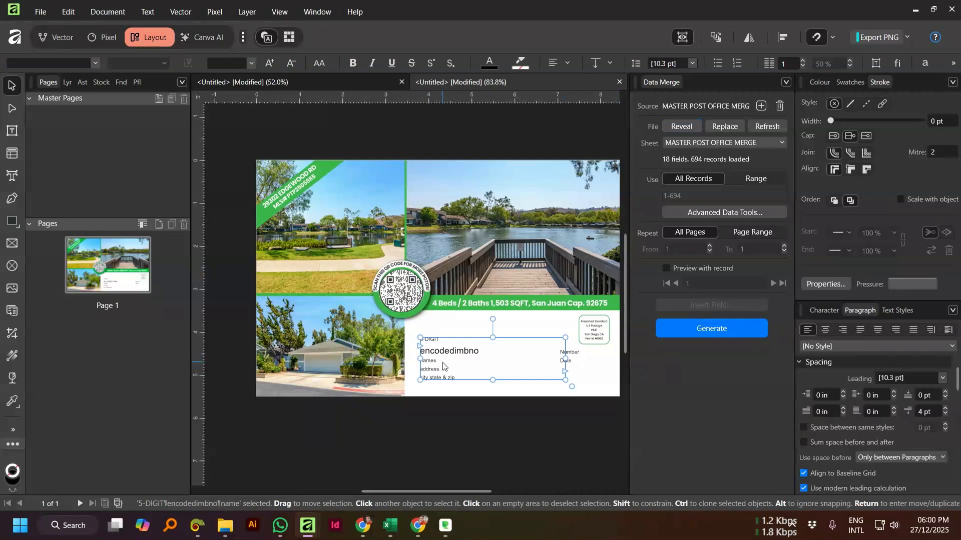
{"action": "scroll", "coordinate": [441, 365], "scroll_direction": "up", "scroll_amount": 2}
{"action": "scroll", "coordinate": [432, 365], "scroll_direction": "down", "scroll_amount": 2}
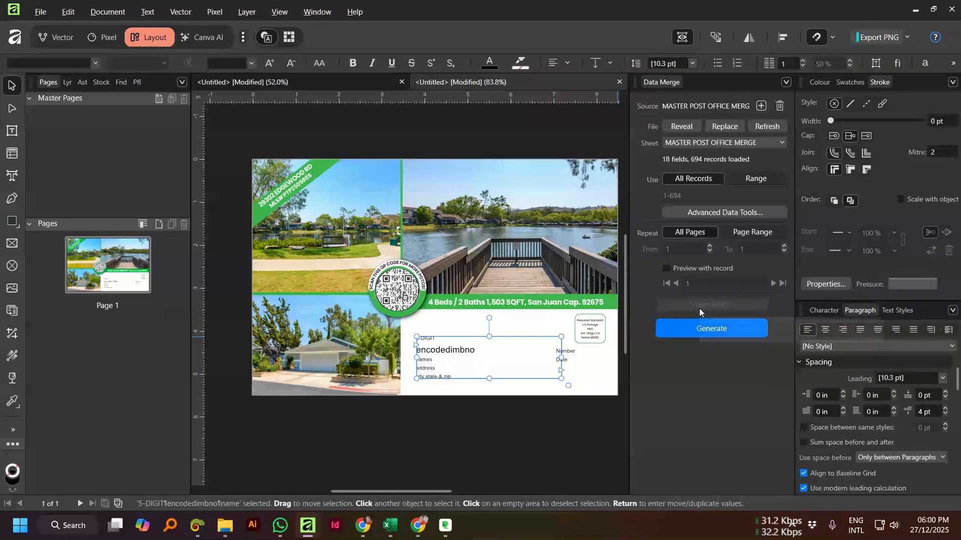
{"action": "scroll", "coordinate": [463, 356], "scroll_direction": "up", "scroll_amount": 2}
{"action": "scroll", "coordinate": [393, 355], "scroll_direction": "down", "scroll_amount": 2}
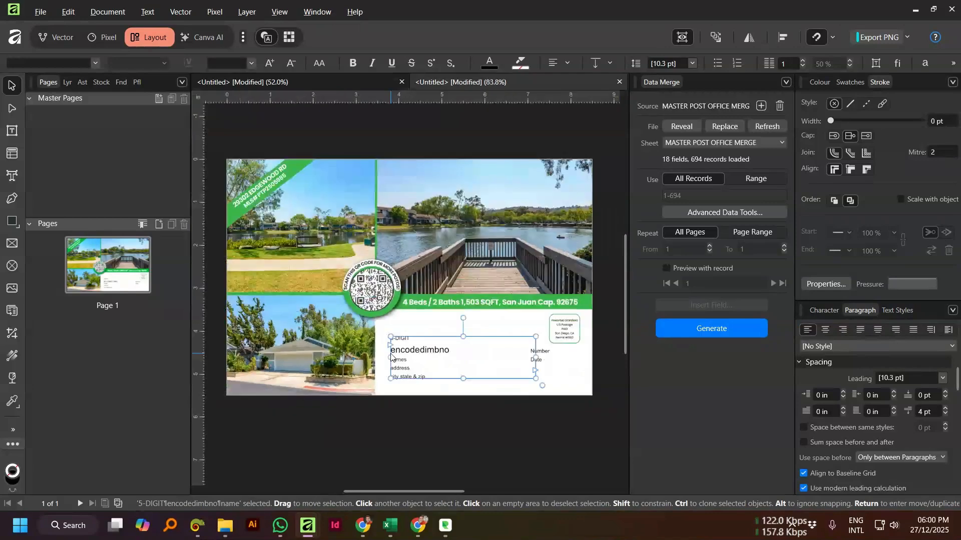
{"action": "scroll", "coordinate": [404, 357], "scroll_direction": "up", "scroll_amount": 2}
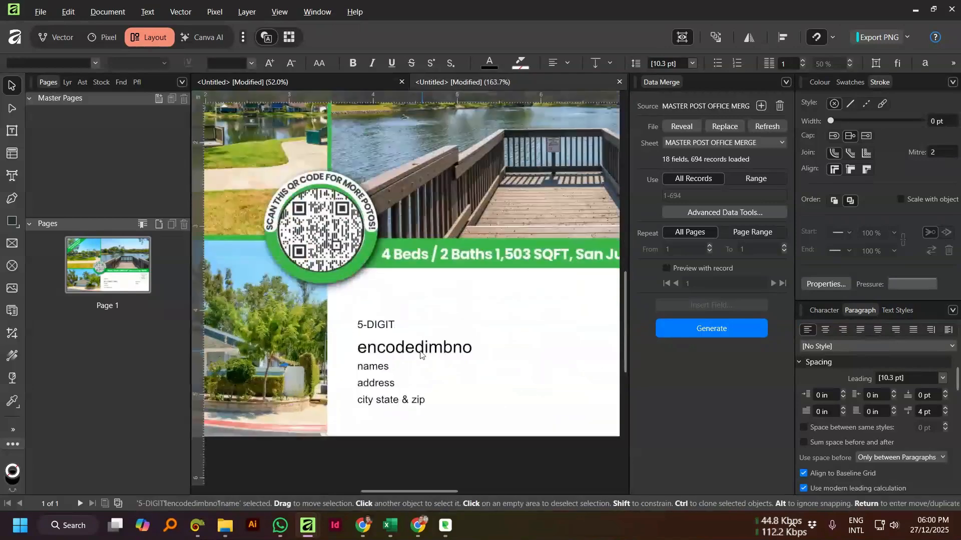
{"action": "double_click", "coordinate": [374, 326]}
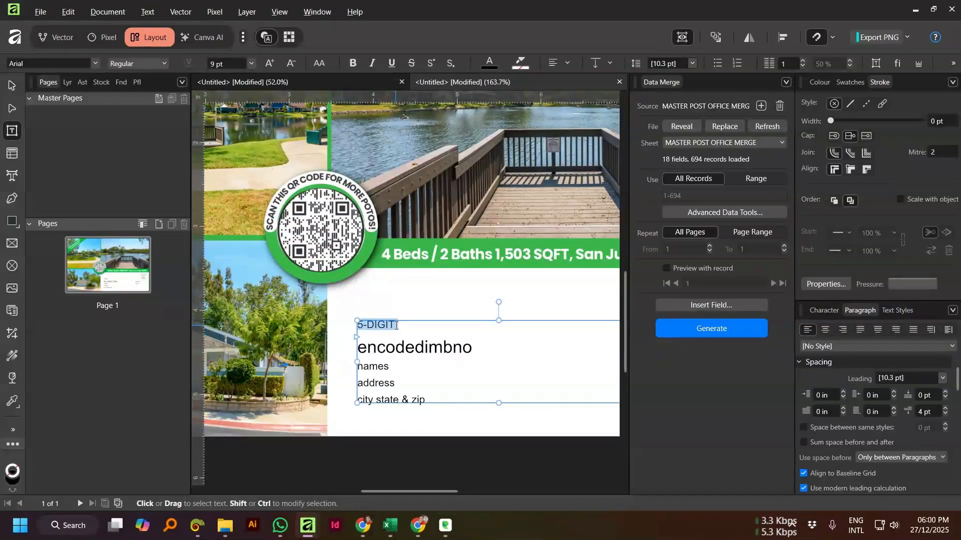
{"action": "left_click_drag", "start_coordinate": [397, 325], "coordinate": [347, 323]}
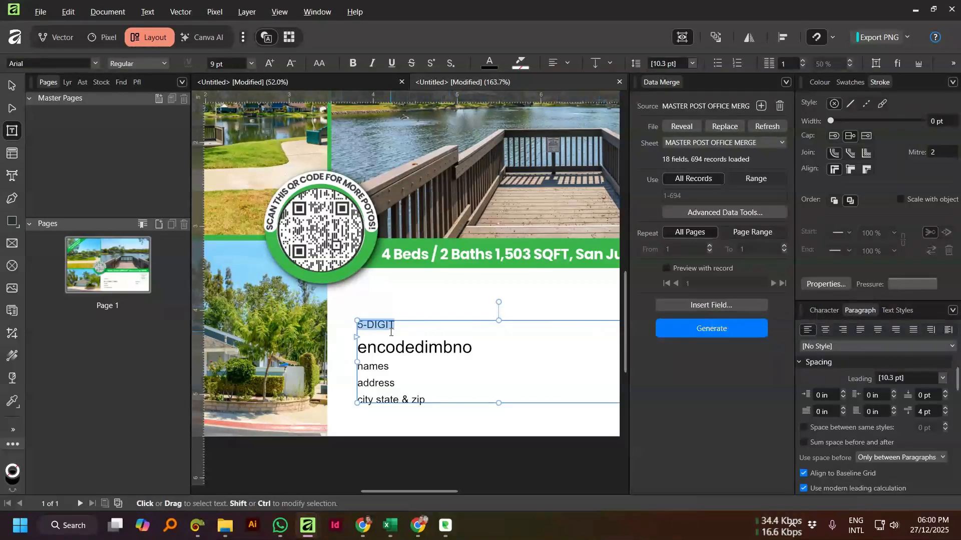
{"action": "scroll", "coordinate": [391, 332], "scroll_direction": "down", "scroll_amount": 1}
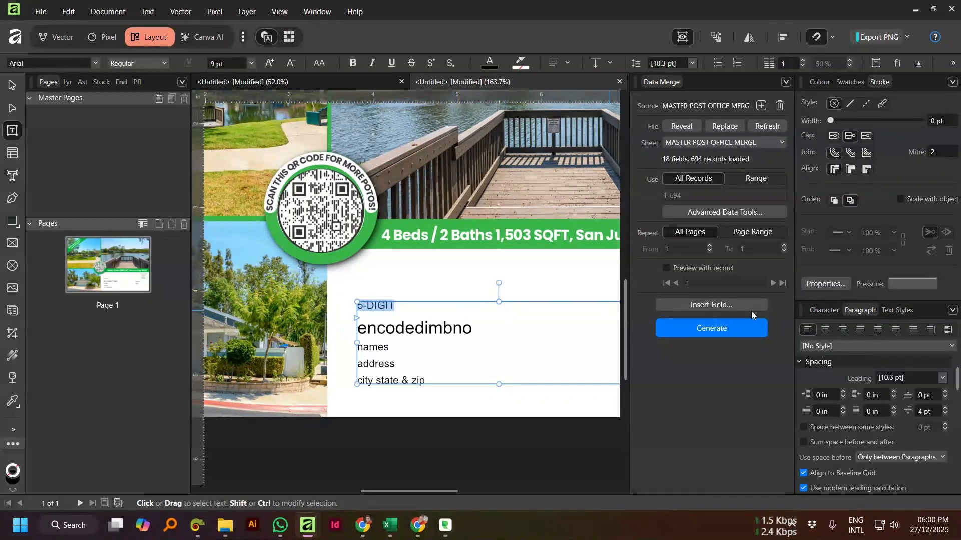
{"action": "left_click", "coordinate": [726, 306]}
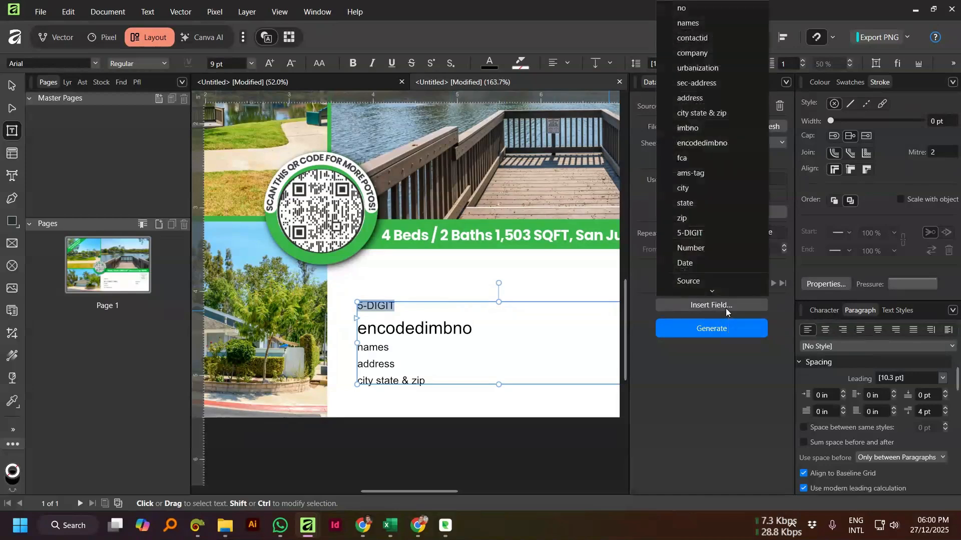
{"action": "left_click", "coordinate": [701, 240]}
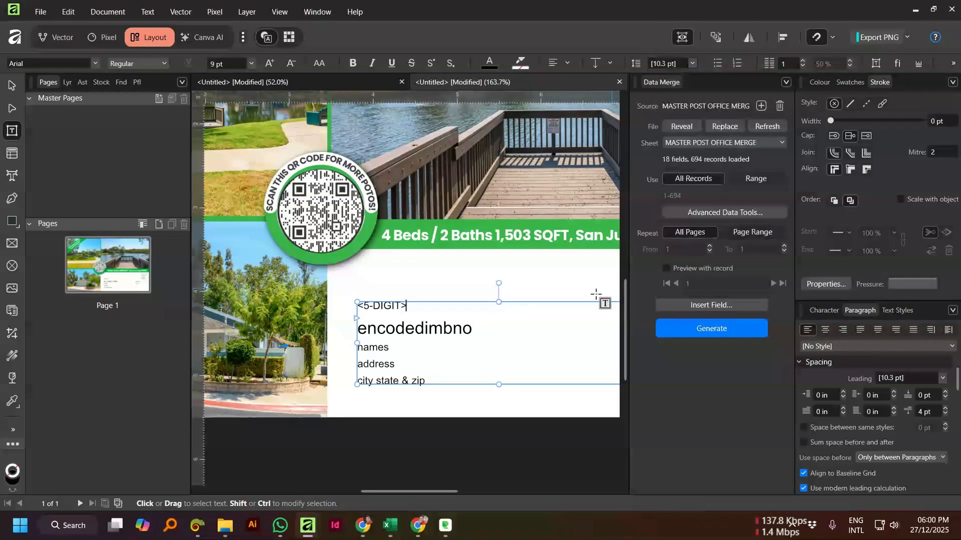
Step: Replace the encodedimbno and names placeholders in the address frame with their matching merge fields
{"action": "double_click", "coordinate": [441, 326]}
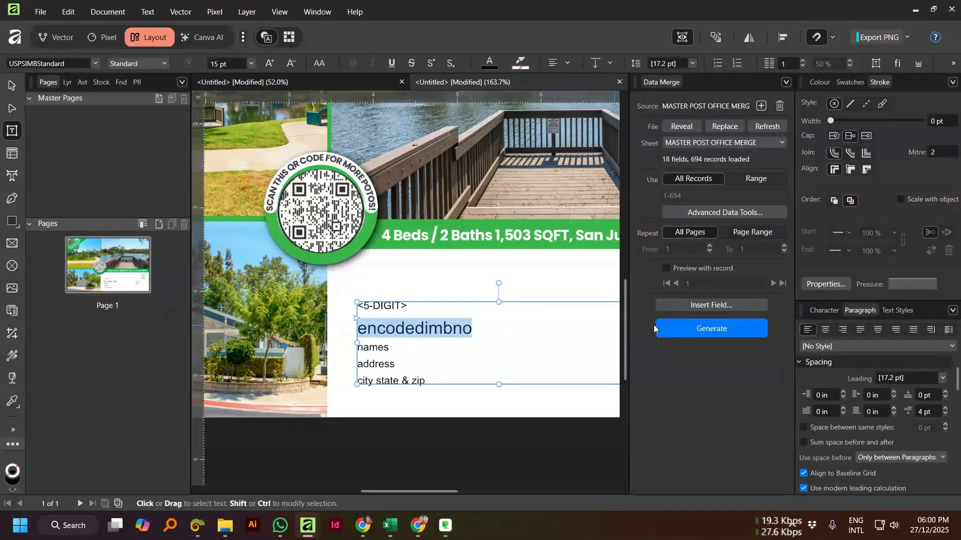
{"action": "left_click", "coordinate": [707, 306]}
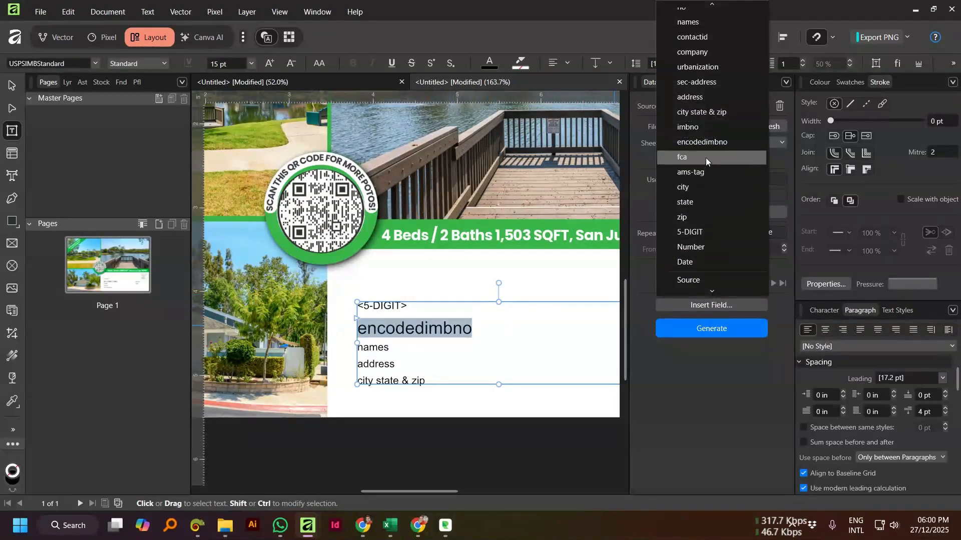
{"action": "left_click", "coordinate": [717, 143]}
{"action": "double_click", "coordinate": [371, 347]}
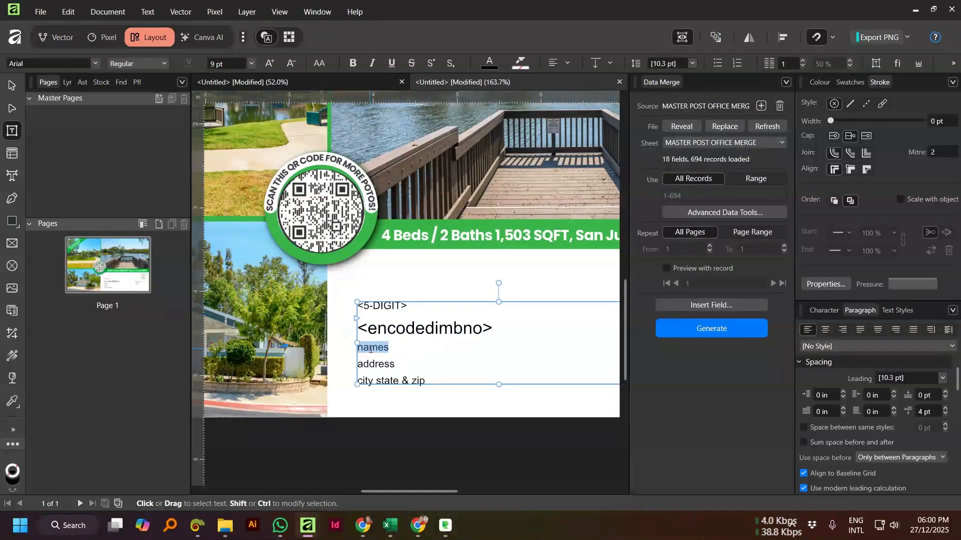
{"action": "left_click", "coordinate": [723, 304]}
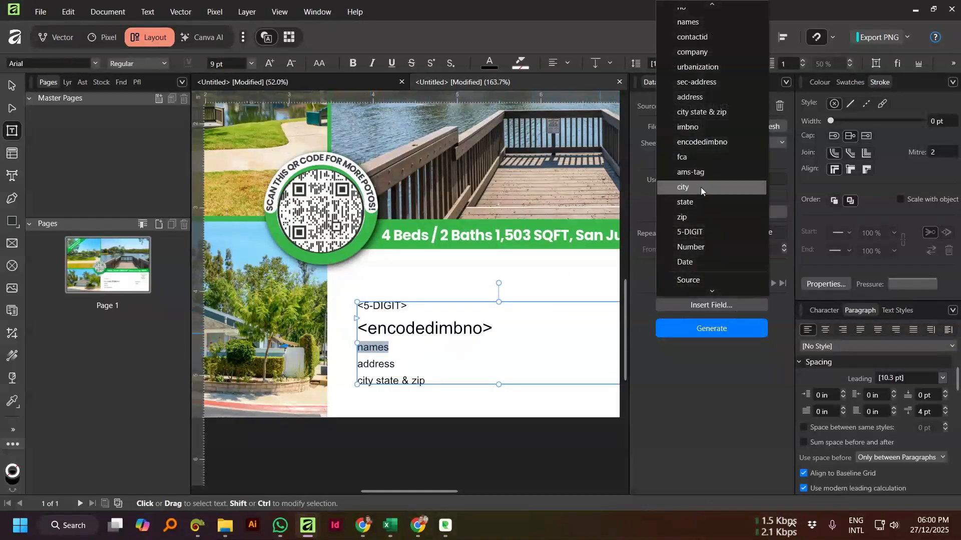
{"action": "scroll", "coordinate": [720, 213], "scroll_direction": "down", "scroll_amount": 2}
{"action": "scroll", "coordinate": [715, 235], "scroll_direction": "up", "scroll_amount": 3}
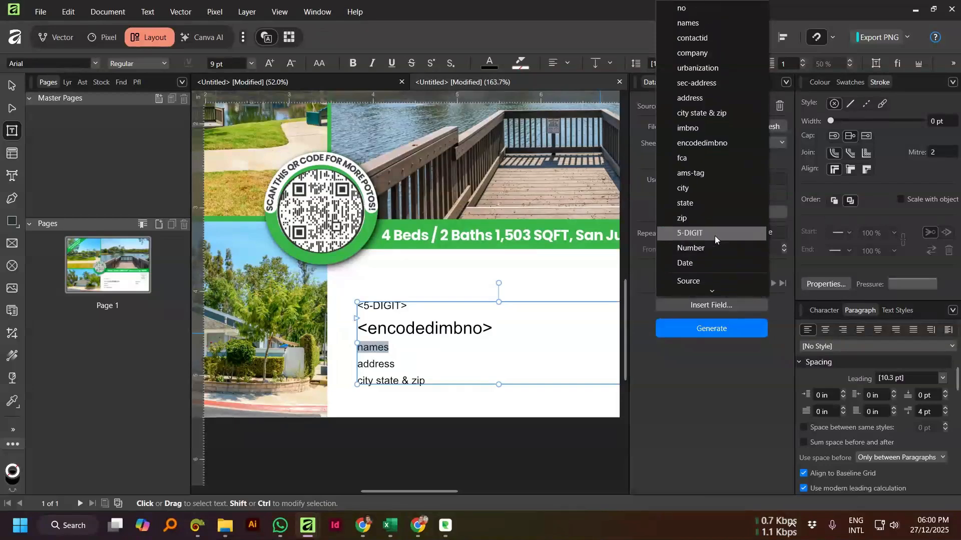
{"action": "left_click", "coordinate": [700, 25]}
Step: Replace the address and city state & zip placeholders in the address frame with their matching merge fields
{"action": "double_click", "coordinate": [379, 370]}
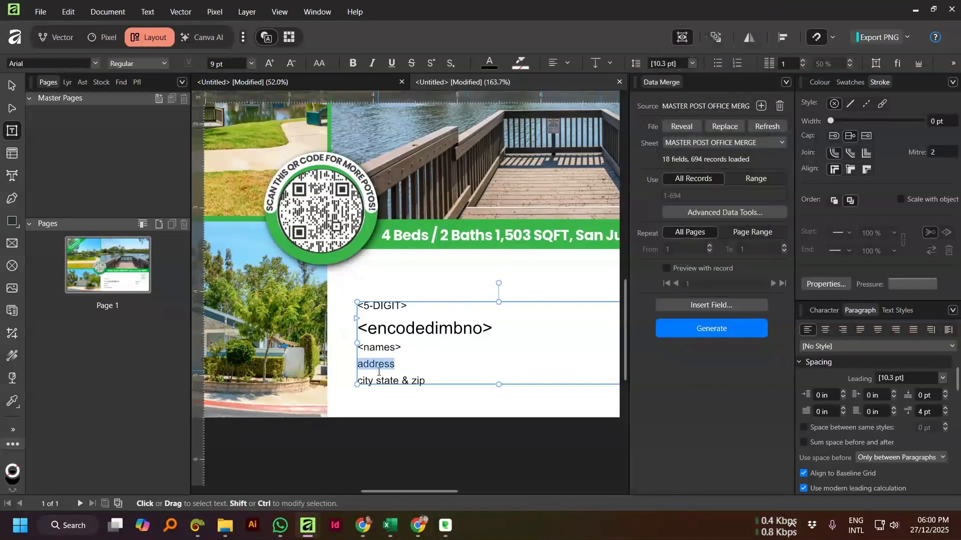
{"action": "left_click", "coordinate": [686, 305]}
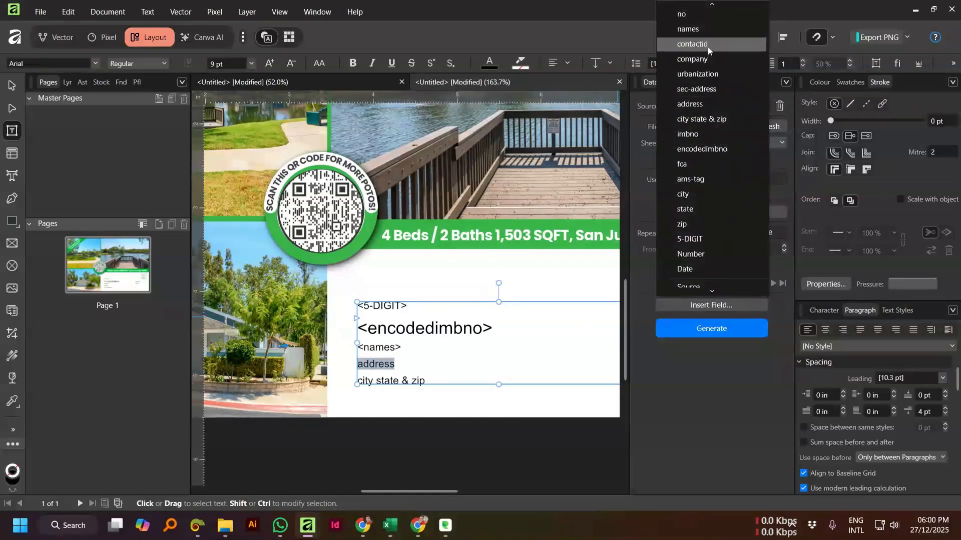
{"action": "scroll", "coordinate": [704, 65], "scroll_direction": "up", "scroll_amount": 1}
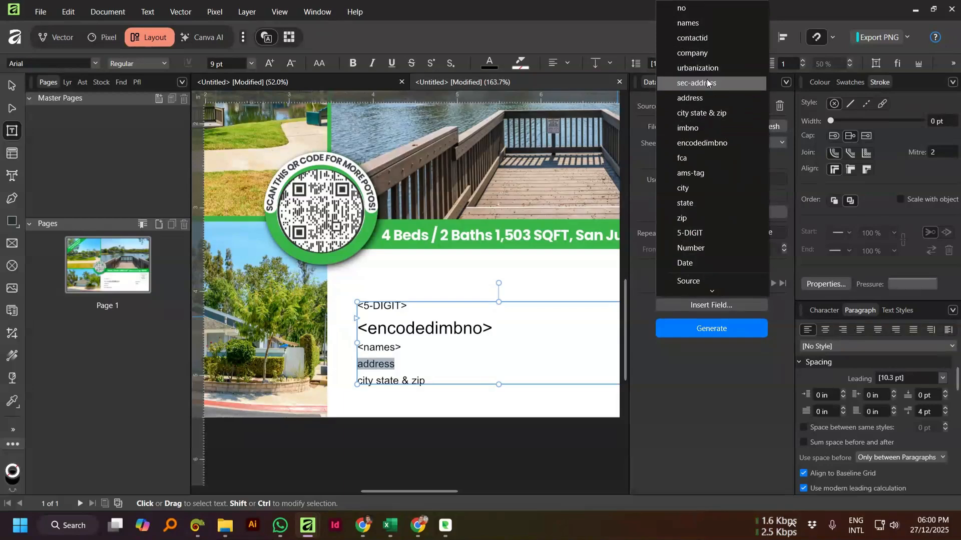
{"action": "left_click", "coordinate": [710, 97]}
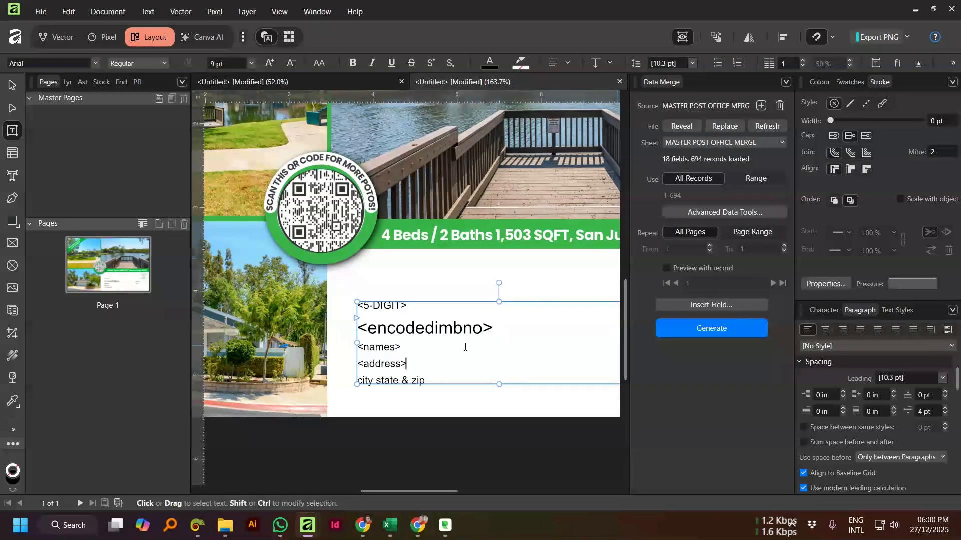
{"action": "double_click", "coordinate": [391, 379]}
{"action": "triple_click", "coordinate": [391, 379]}
{"action": "left_click", "coordinate": [692, 305]}
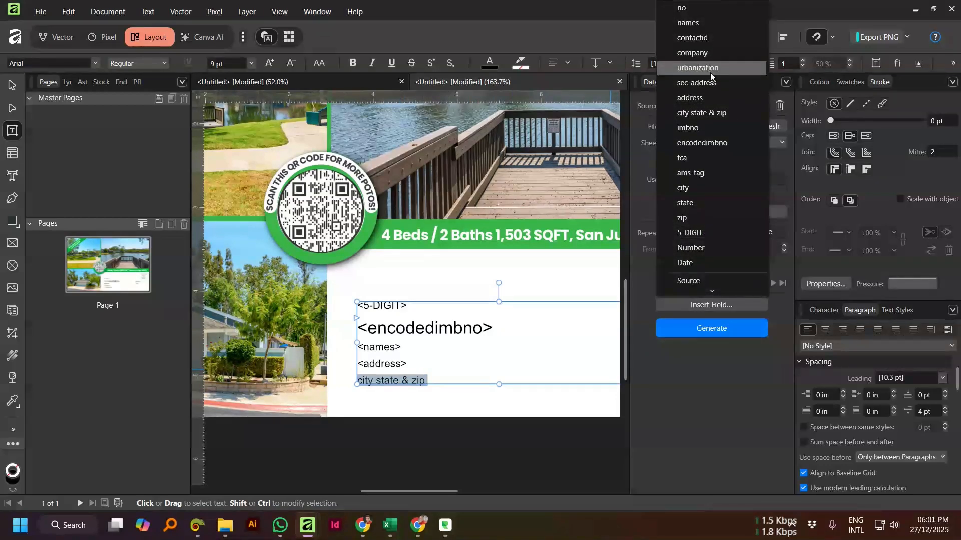
{"action": "left_click", "coordinate": [702, 115]}
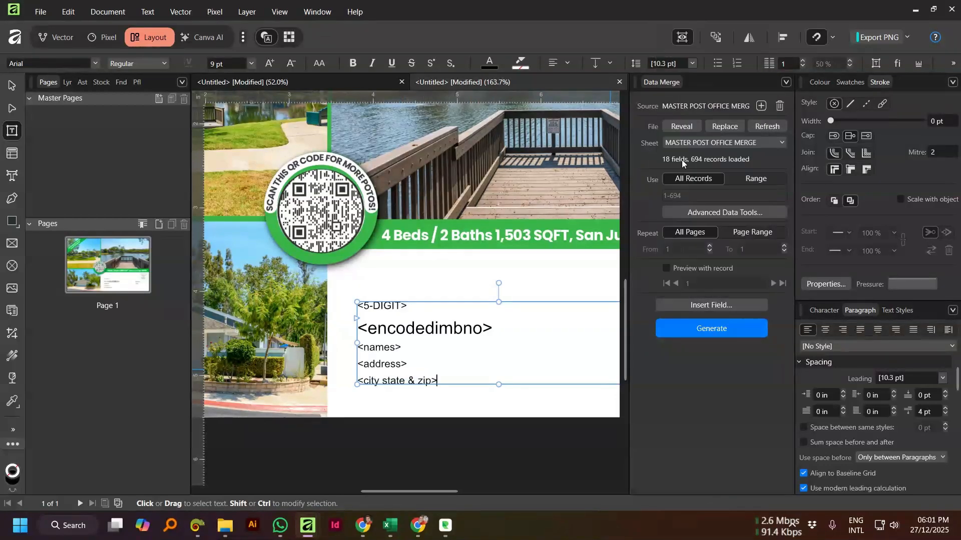
Step: Replace the Number placeholder below the postage permit box with the Number merge field, and put Date back on its own line
{"action": "scroll", "coordinate": [395, 359], "scroll_direction": "down", "scroll_amount": 2}
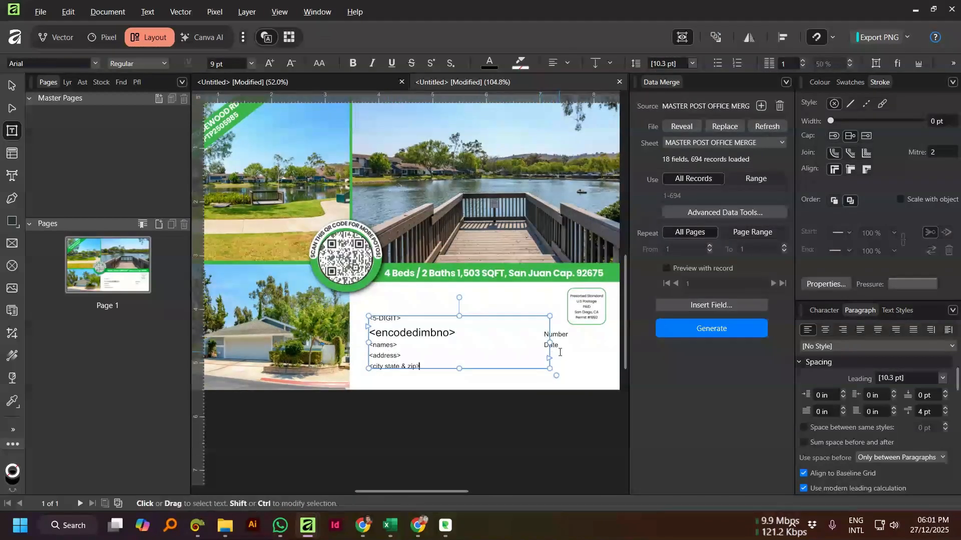
{"action": "left_click", "coordinate": [565, 335]}
{"action": "scroll", "coordinate": [564, 335], "scroll_direction": "up", "scroll_amount": 2}
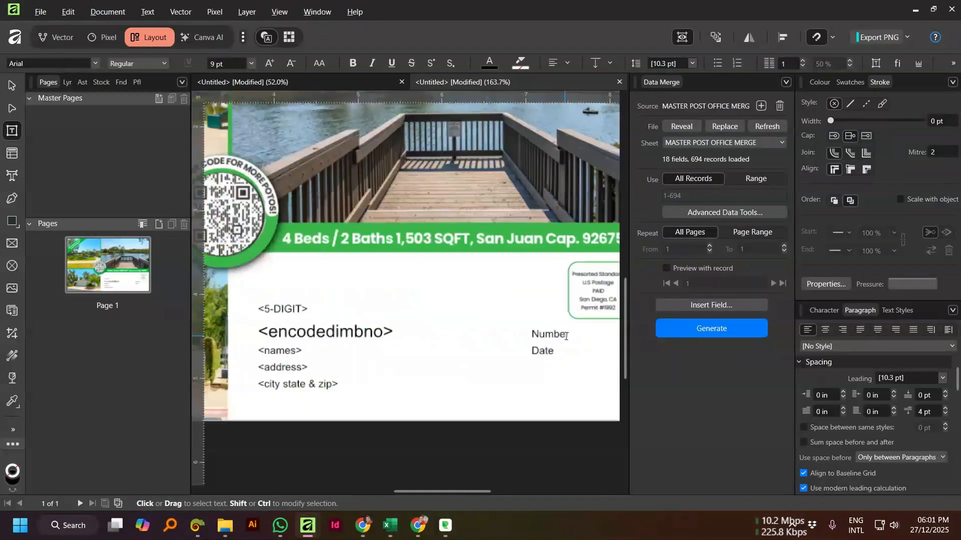
{"action": "double_click", "coordinate": [550, 335]}
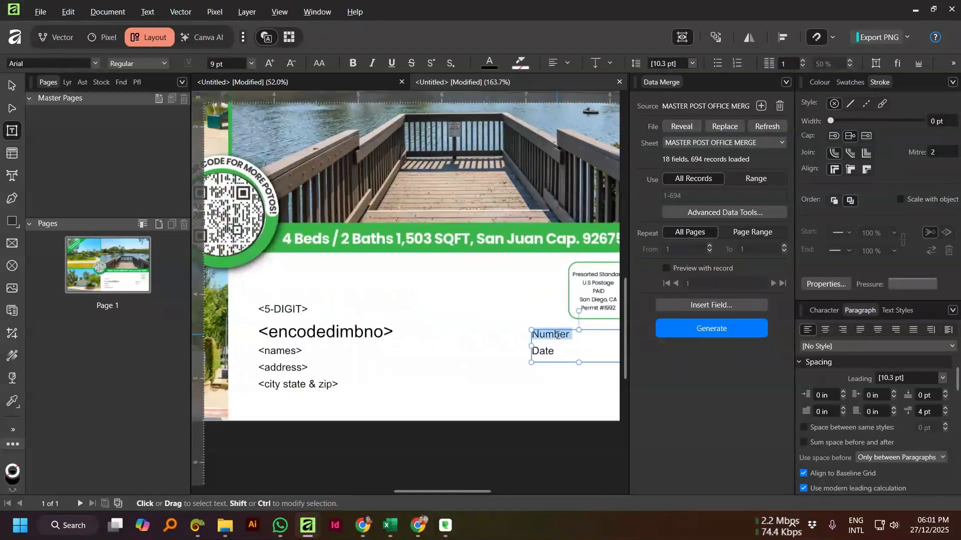
{"action": "left_click", "coordinate": [680, 305]}
{"action": "left_click", "coordinate": [708, 222]}
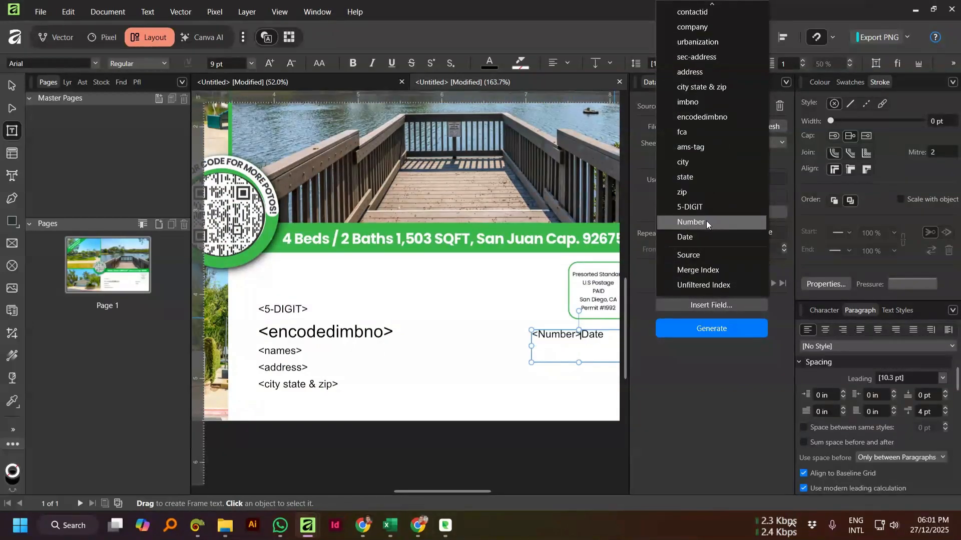
{"action": "key", "text": "Return"}
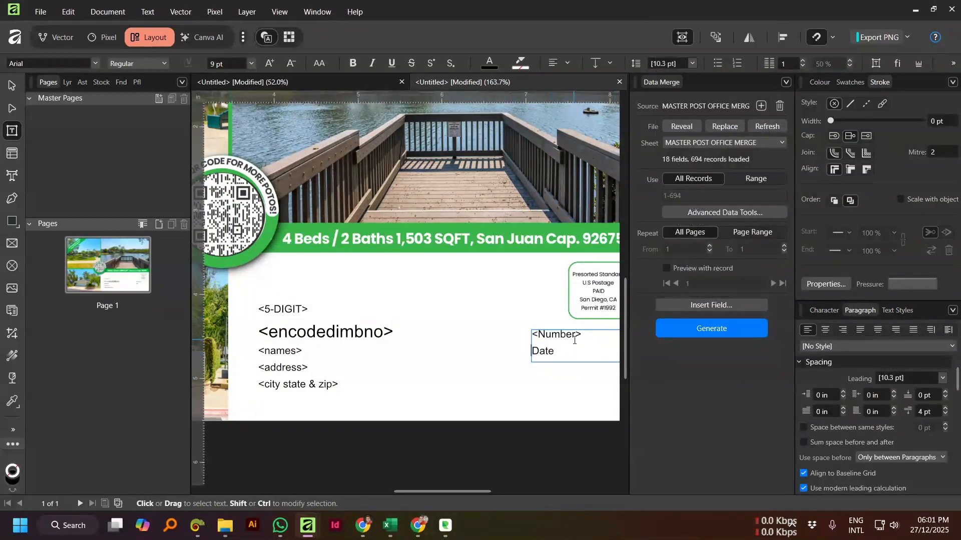
Step: Replace the Date placeholder below Number with the Date merge field
{"action": "double_click", "coordinate": [543, 350]}
{"action": "left_click", "coordinate": [705, 306]}
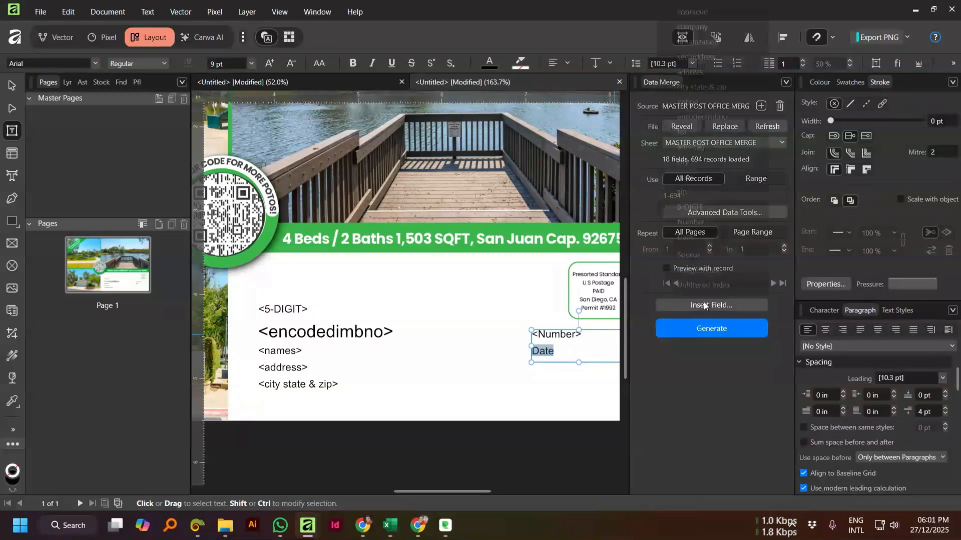
{"action": "left_click", "coordinate": [699, 237]}
{"action": "scroll", "coordinate": [485, 343], "scroll_direction": "down", "scroll_amount": 3}
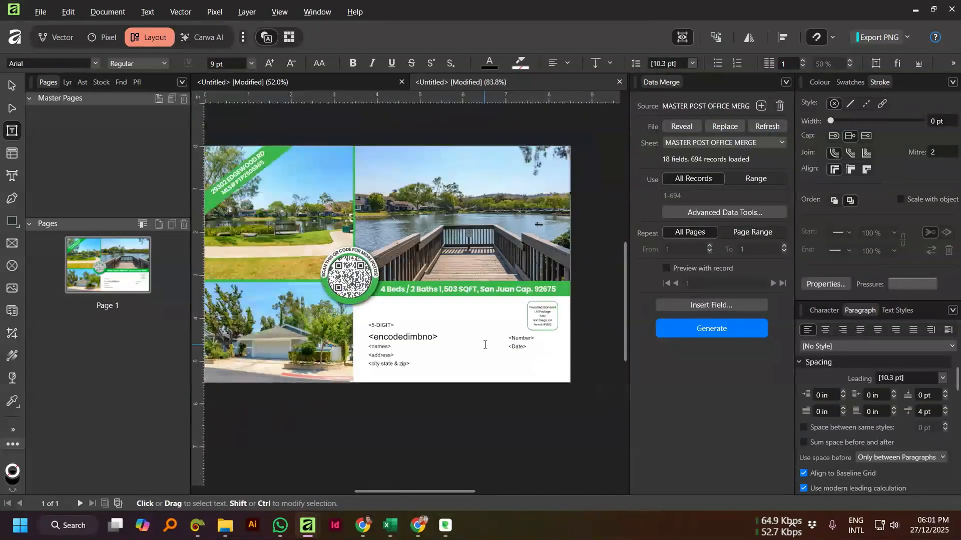
Step: Narrow the Number and Date frame below the postage permit box by moving its left edge inward, and deselect everything
{"action": "left_click", "coordinate": [12, 85]}
{"action": "scroll", "coordinate": [473, 344], "scroll_direction": "up", "scroll_amount": 3}
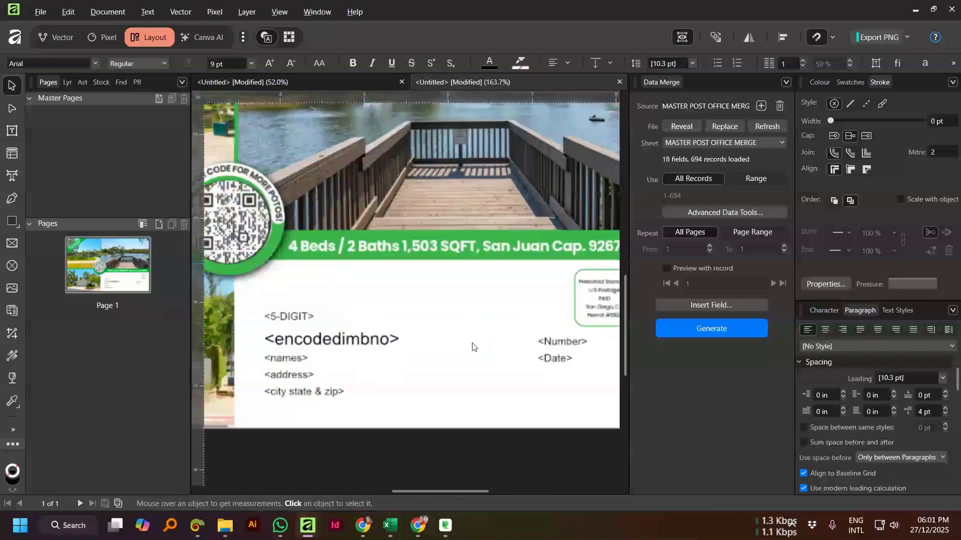
{"action": "scroll", "coordinate": [267, 326], "scroll_direction": "up", "scroll_amount": 2}
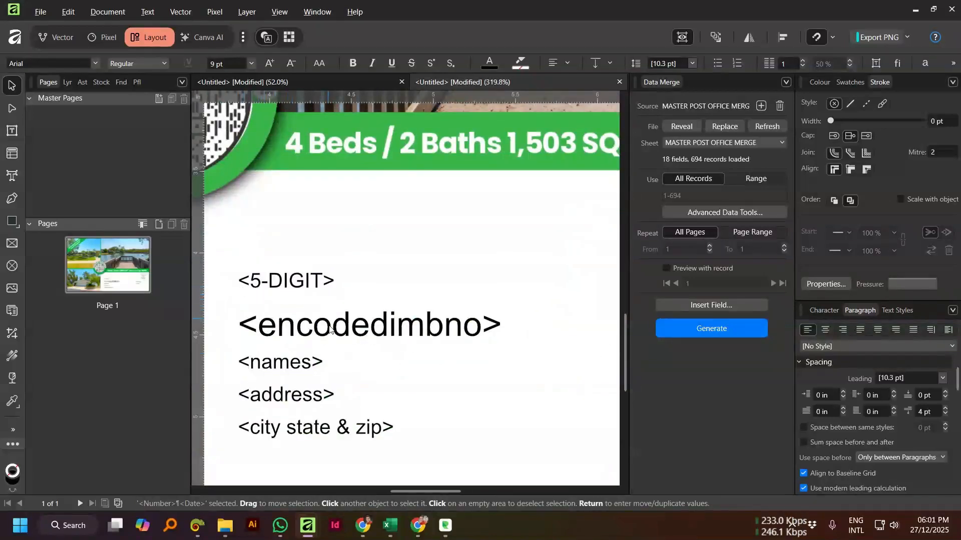
{"action": "scroll", "coordinate": [329, 336], "scroll_direction": "down", "scroll_amount": 5}
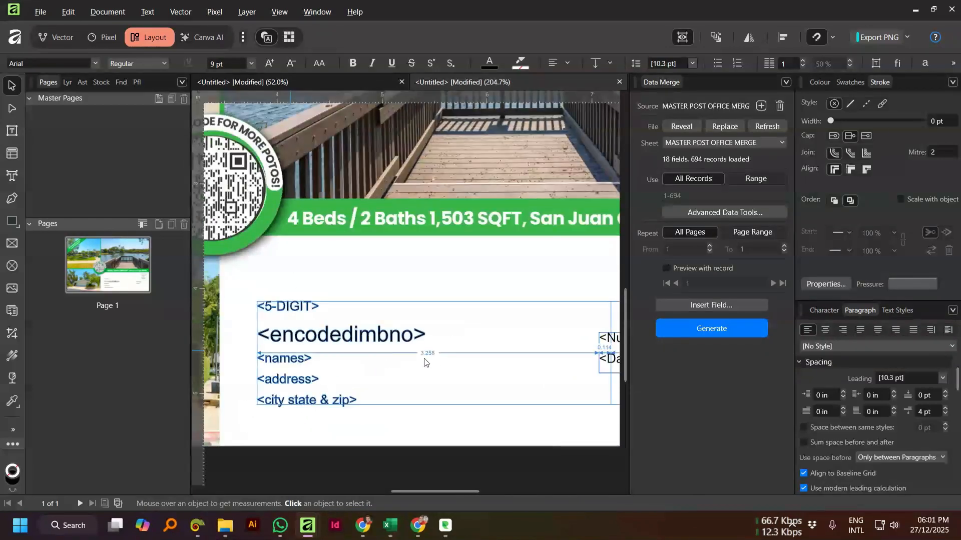
{"action": "left_click", "coordinate": [556, 361]}
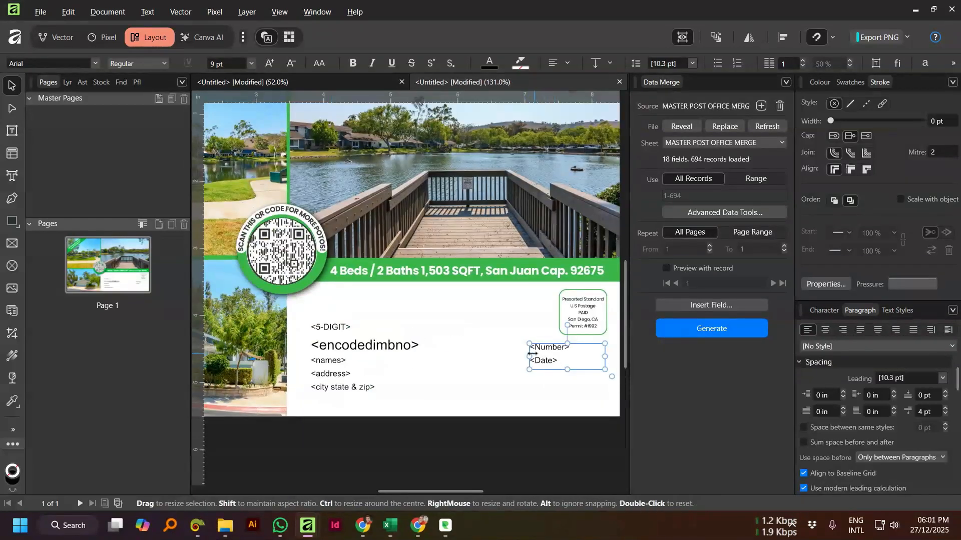
{"action": "left_click_drag", "start_coordinate": [533, 356], "coordinate": [586, 353]}
{"action": "left_click", "coordinate": [536, 355]}
{"action": "scroll", "coordinate": [415, 380], "scroll_direction": "down", "scroll_amount": 2}
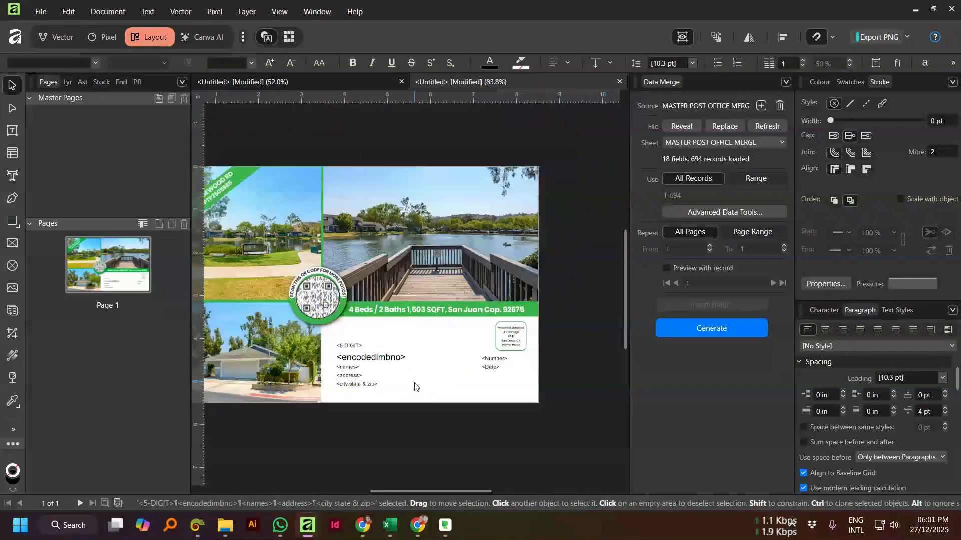
{"action": "scroll", "coordinate": [352, 380], "scroll_direction": "up", "scroll_amount": 1}
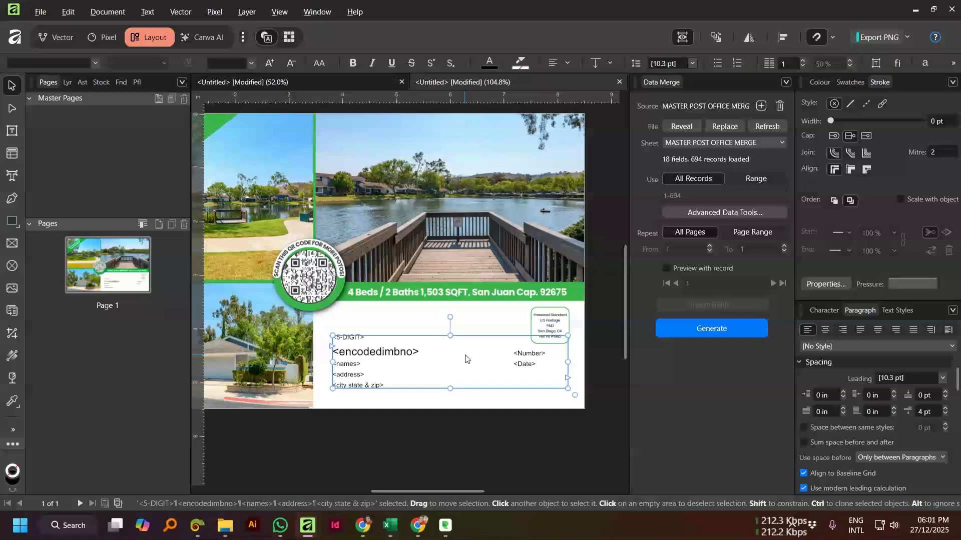
{"action": "scroll", "coordinate": [459, 353], "scroll_direction": "down", "scroll_amount": 1}
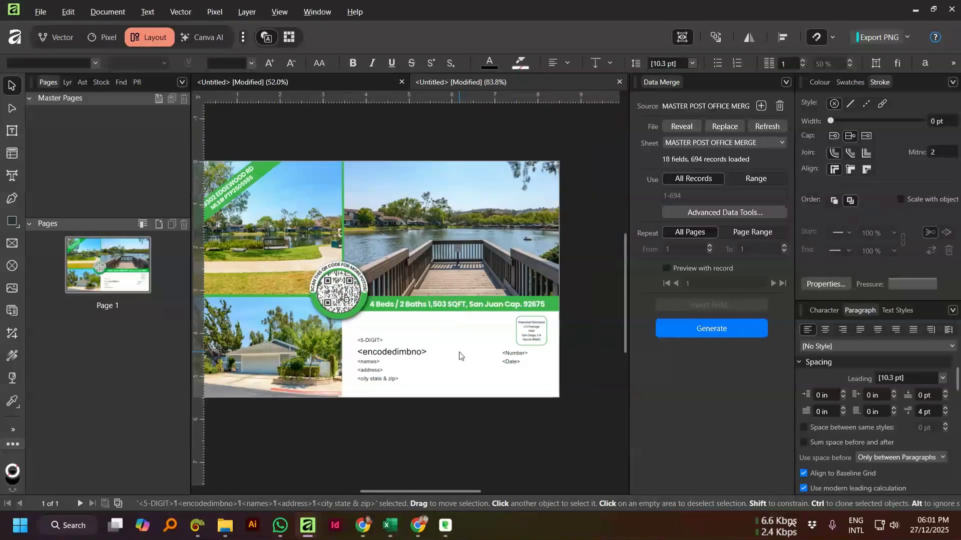
{"action": "left_click", "coordinate": [504, 424]}
{"action": "scroll", "coordinate": [575, 356], "scroll_direction": "down", "scroll_amount": 1}
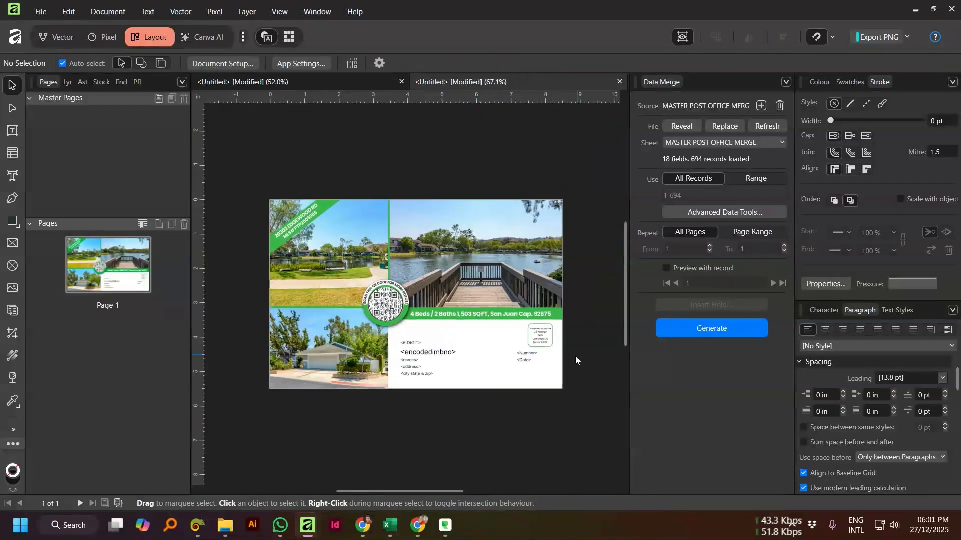
Step: Turn on record preview and step through the merged address, barcode, number and date data up to record 7
{"action": "left_click", "coordinate": [666, 269]}
{"action": "scroll", "coordinate": [394, 373], "scroll_direction": "up", "scroll_amount": 2}
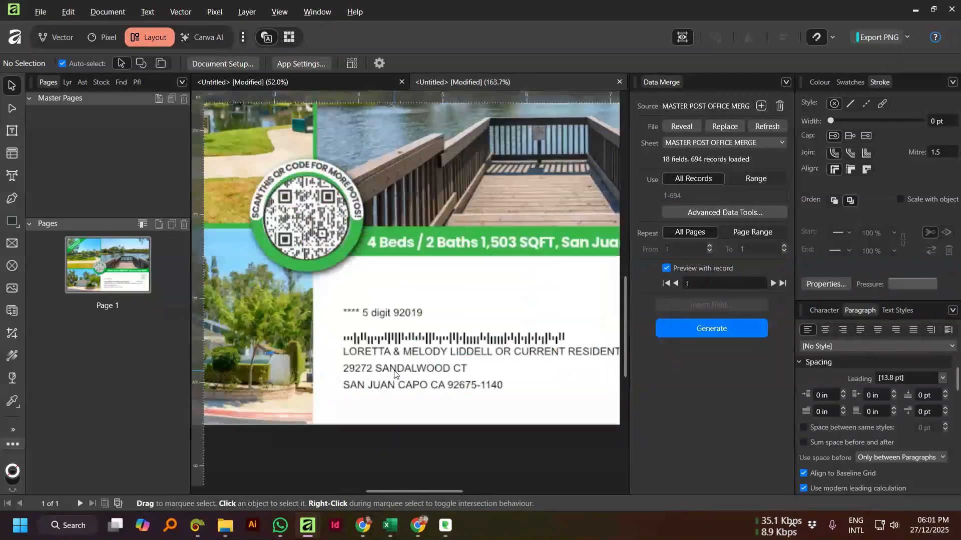
{"action": "left_click", "coordinate": [774, 284]}
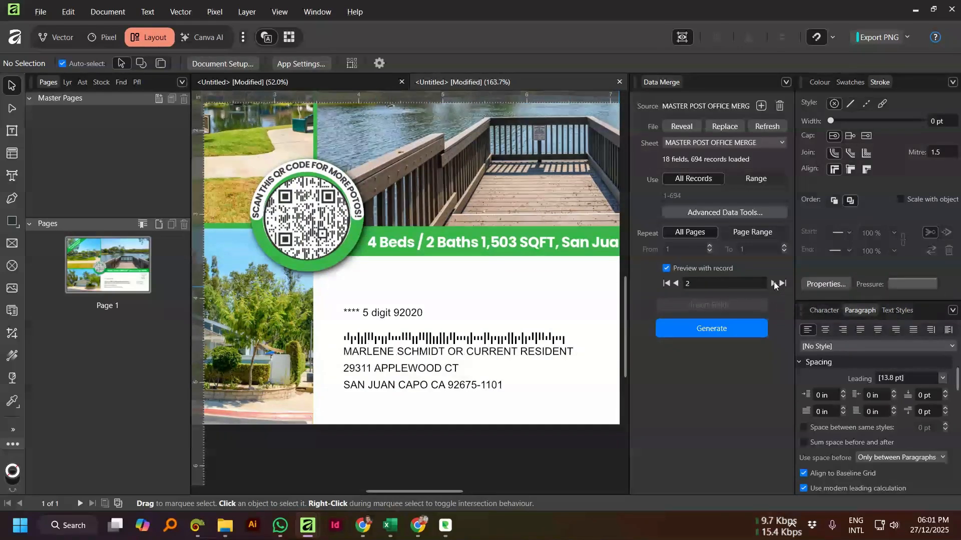
{"action": "left_click", "coordinate": [773, 283]}
{"action": "left_click", "coordinate": [774, 284]}
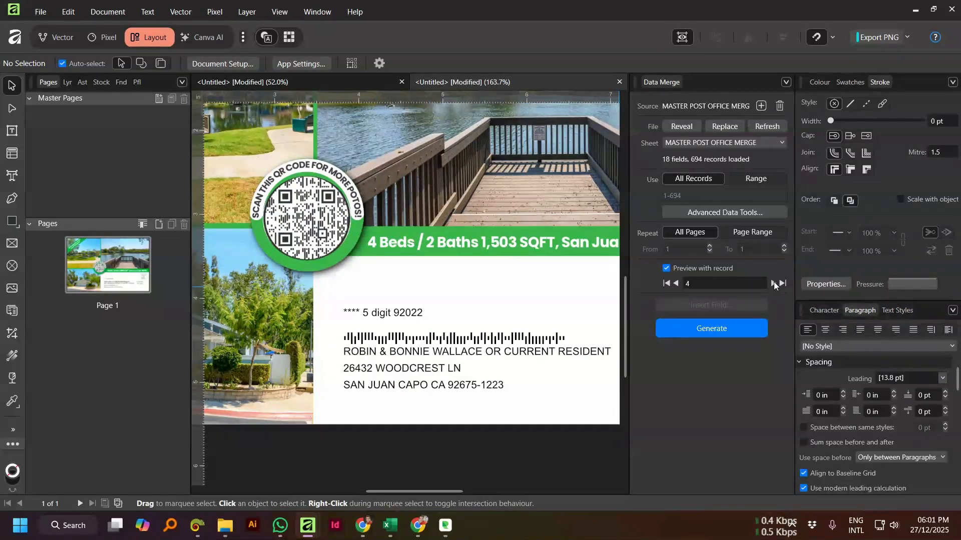
{"action": "left_click", "coordinate": [774, 284]}
{"action": "left_click", "coordinate": [773, 283]}
{"action": "left_click", "coordinate": [774, 284]}
{"action": "scroll", "coordinate": [386, 352], "scroll_direction": "down", "scroll_amount": 3}
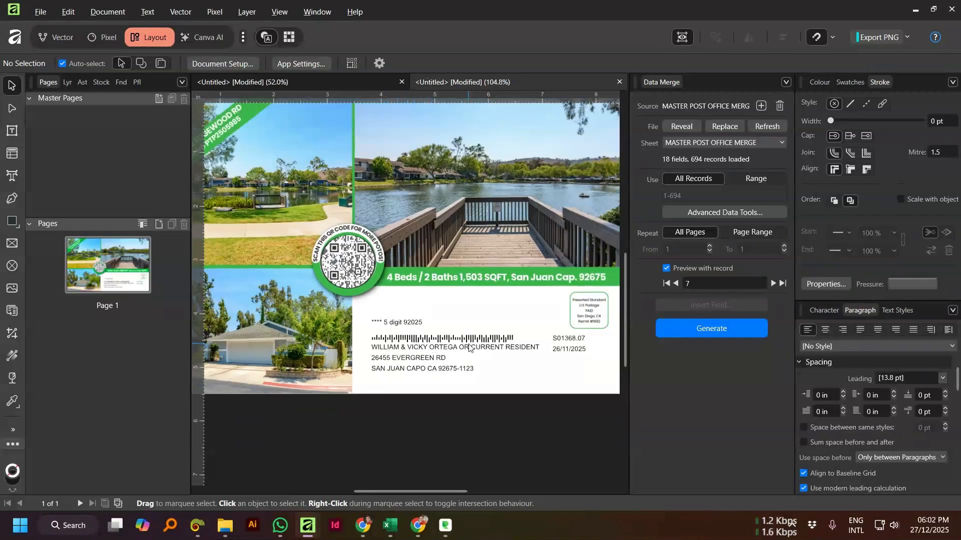
{"action": "scroll", "coordinate": [469, 347], "scroll_direction": "down", "scroll_amount": 3}
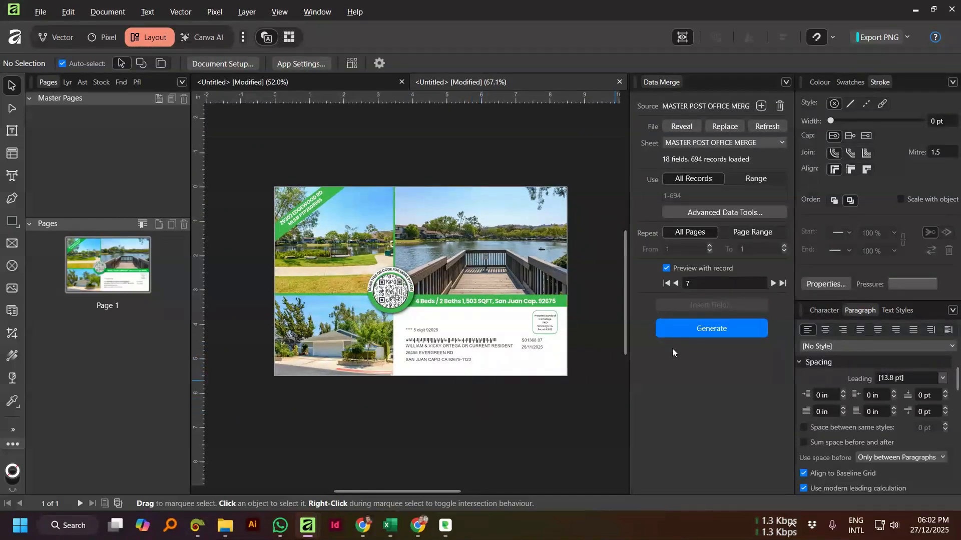
Step: Generate the merged document for all records, dismiss the image linking offer, and inspect the last page's name line against the number and date
{"action": "left_click", "coordinate": [703, 328]}
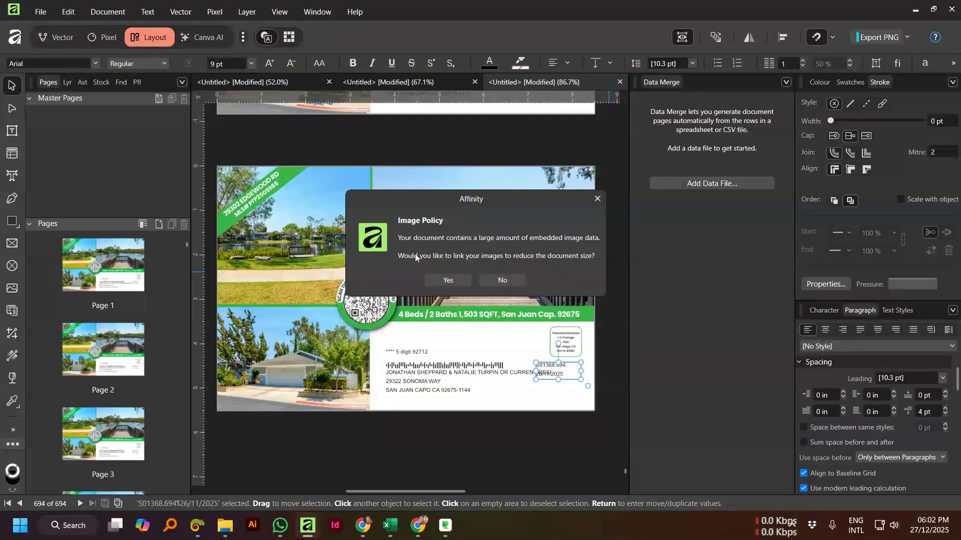
{"action": "left_click", "coordinate": [597, 199]}
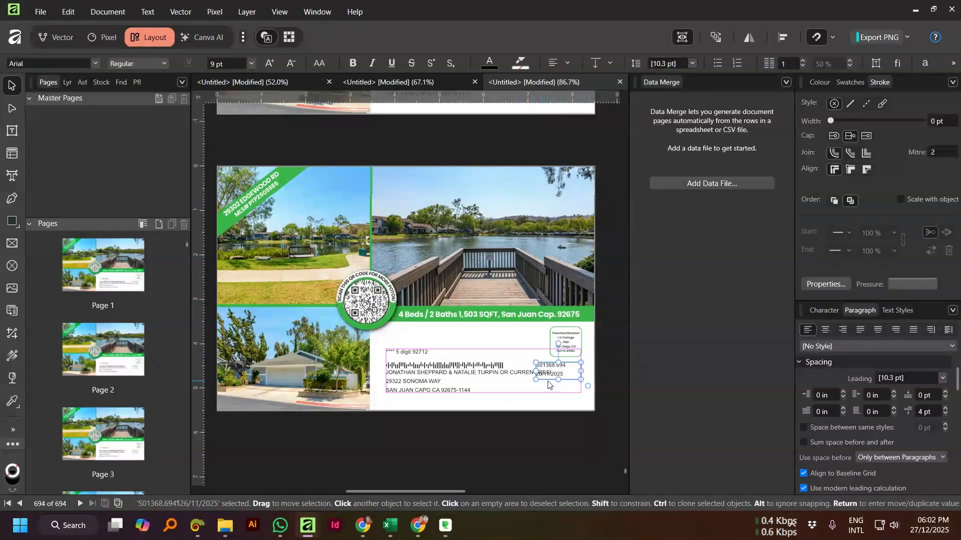
{"action": "scroll", "coordinate": [548, 379], "scroll_direction": "up", "scroll_amount": 3, "text": "ctrl"}
{"action": "scroll", "coordinate": [557, 370], "scroll_direction": "up", "scroll_amount": 3, "text": "ctrl"}
{"action": "scroll", "coordinate": [515, 360], "scroll_direction": "down", "scroll_amount": 3, "text": "ctrl"}
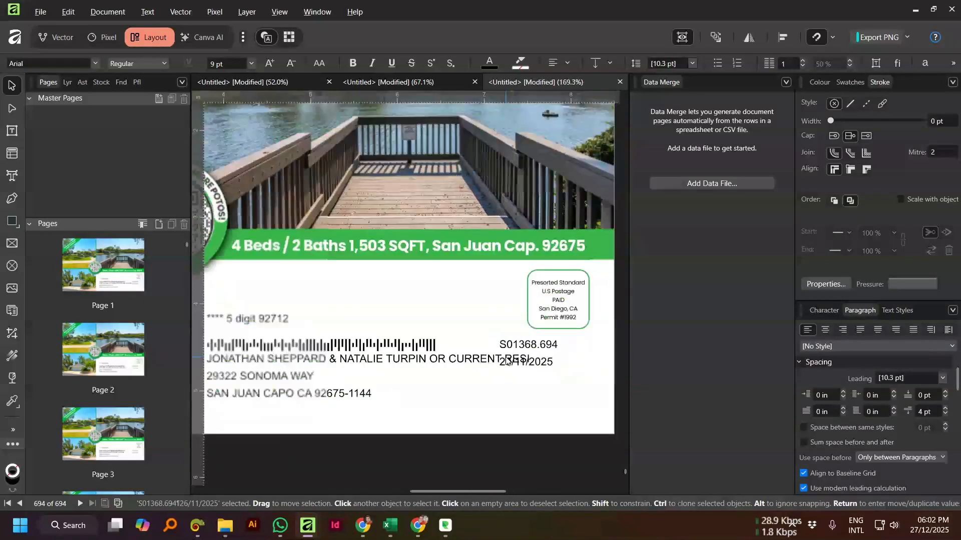
{"action": "scroll", "coordinate": [319, 363], "scroll_direction": "down", "scroll_amount": 1, "text": "ctrl"}
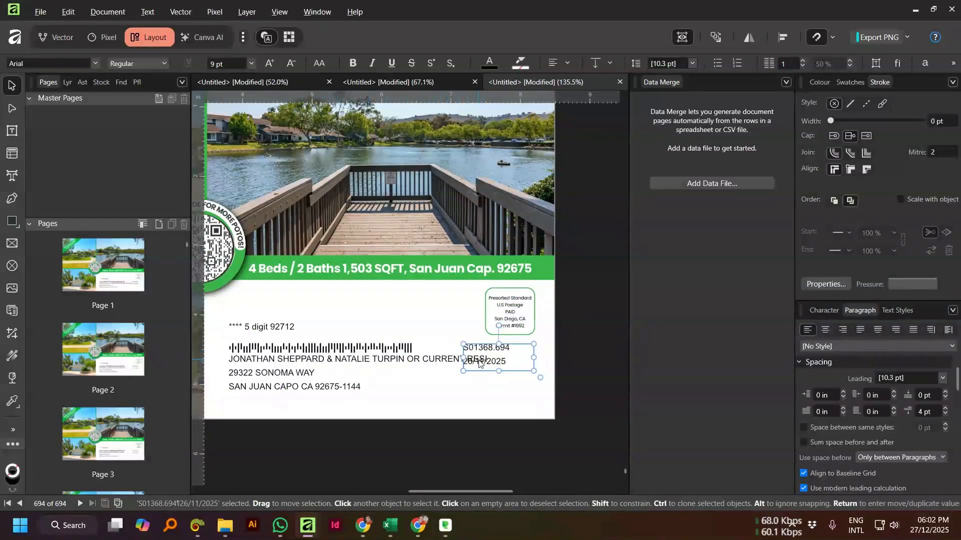
{"action": "scroll", "coordinate": [476, 361], "scroll_direction": "up", "scroll_amount": 3, "text": "ctrl"}
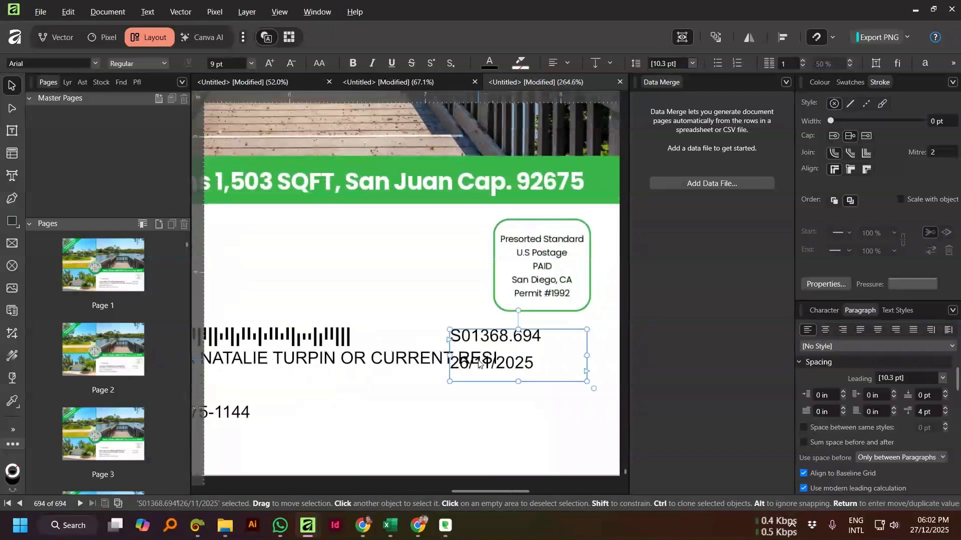
{"action": "scroll", "coordinate": [519, 356], "scroll_direction": "down", "scroll_amount": 3, "text": "ctrl"}
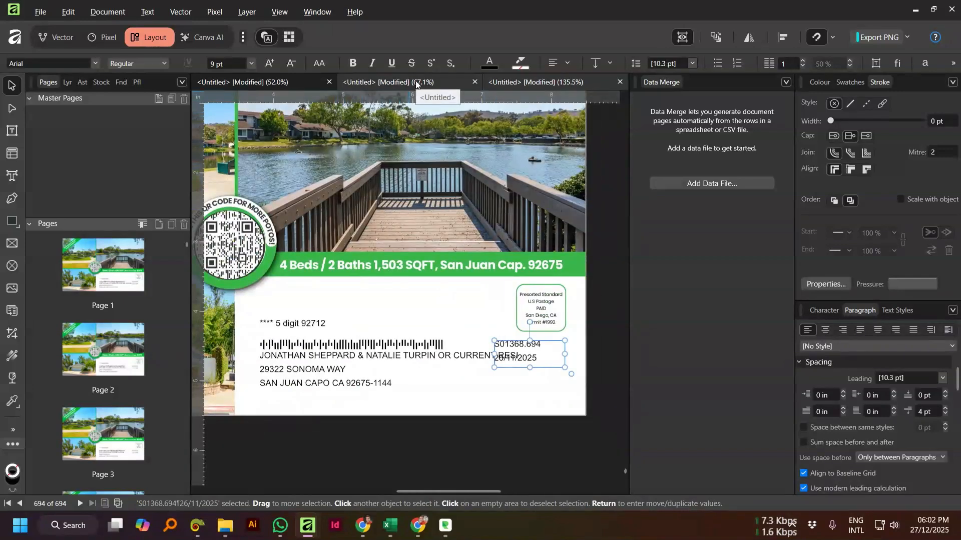
Step: In the template document, narrow the Number and Date frame further so its left edge lines up with the postage permit box
{"action": "left_click", "coordinate": [416, 82]}
{"action": "left_click", "coordinate": [540, 349]}
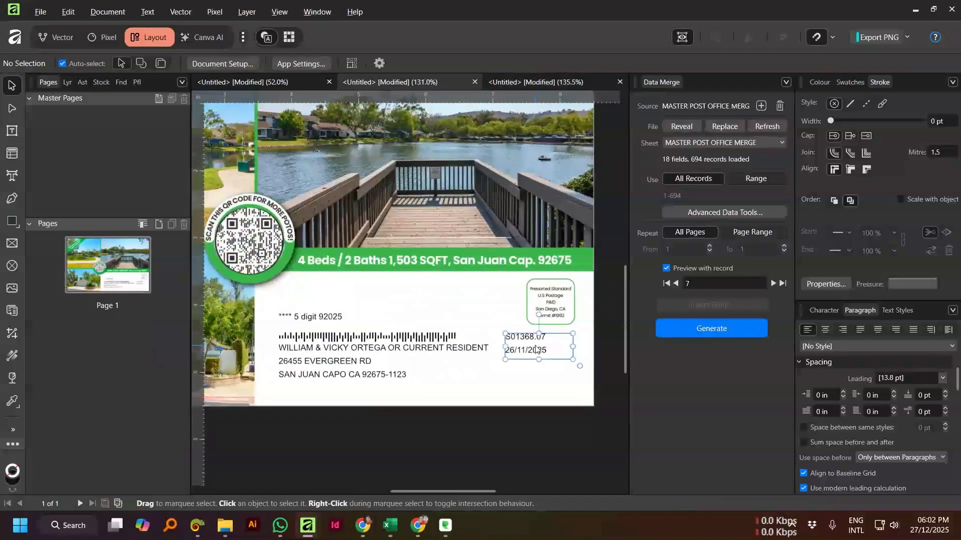
{"action": "left_click_drag", "start_coordinate": [502, 336], "coordinate": [544, 342]}
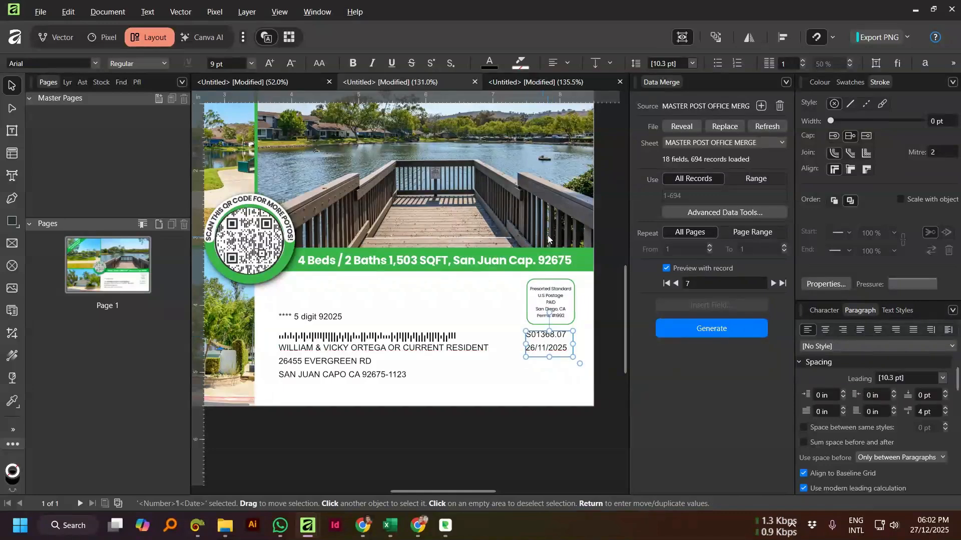
{"action": "scroll", "coordinate": [485, 302], "scroll_direction": "down", "scroll_amount": 2}
Step: Close the first generated merge document without saving it
{"action": "left_click", "coordinate": [549, 85]}
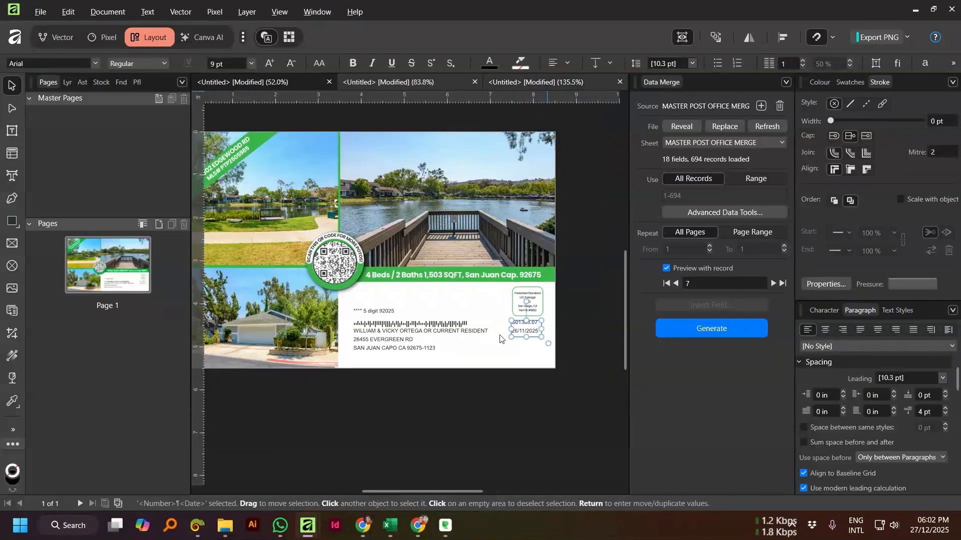
{"action": "left_click", "coordinate": [619, 83]}
{"action": "left_click", "coordinate": [475, 271]}
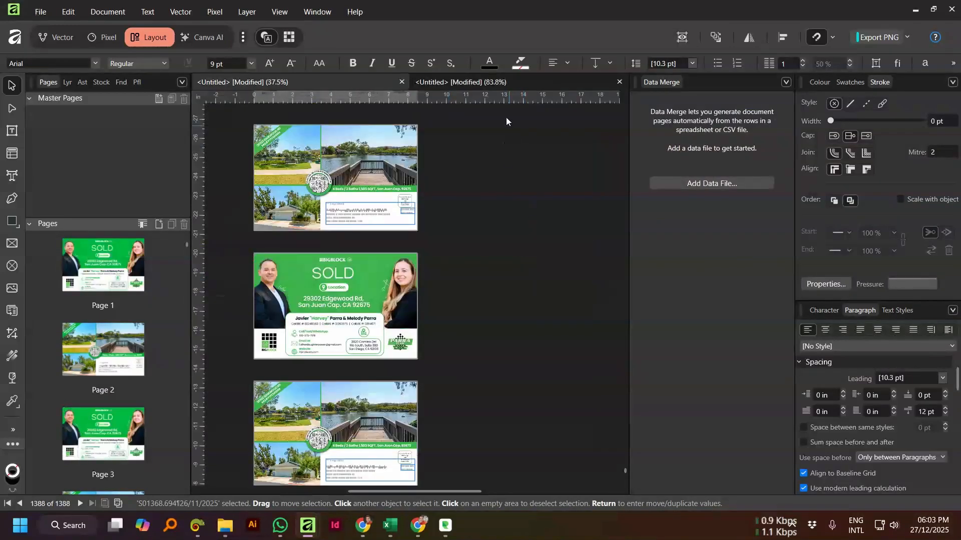
Step: Return to the template, generate the merged document again for all records, and dismiss the image linking offer
{"action": "left_click", "coordinate": [468, 83]}
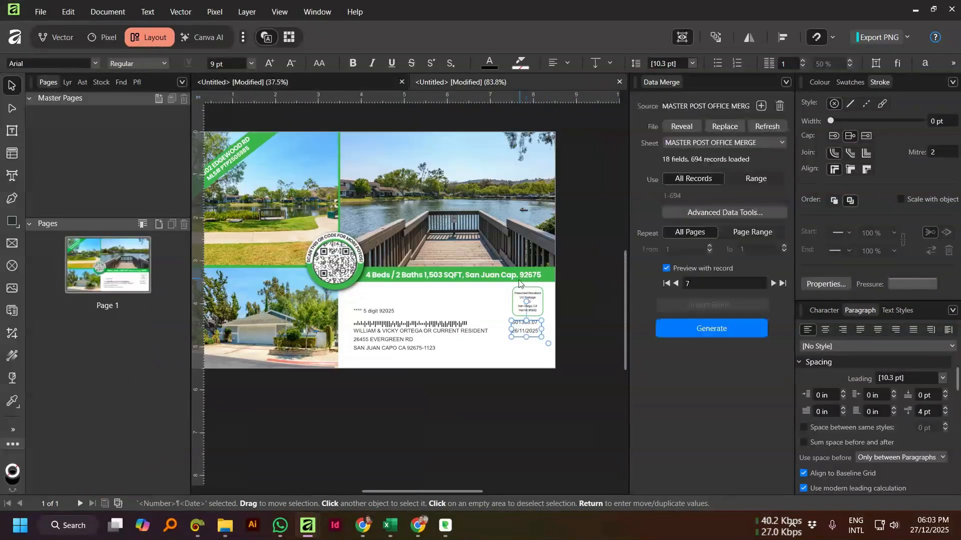
{"action": "scroll", "coordinate": [488, 318], "scroll_direction": "down", "scroll_amount": 3}
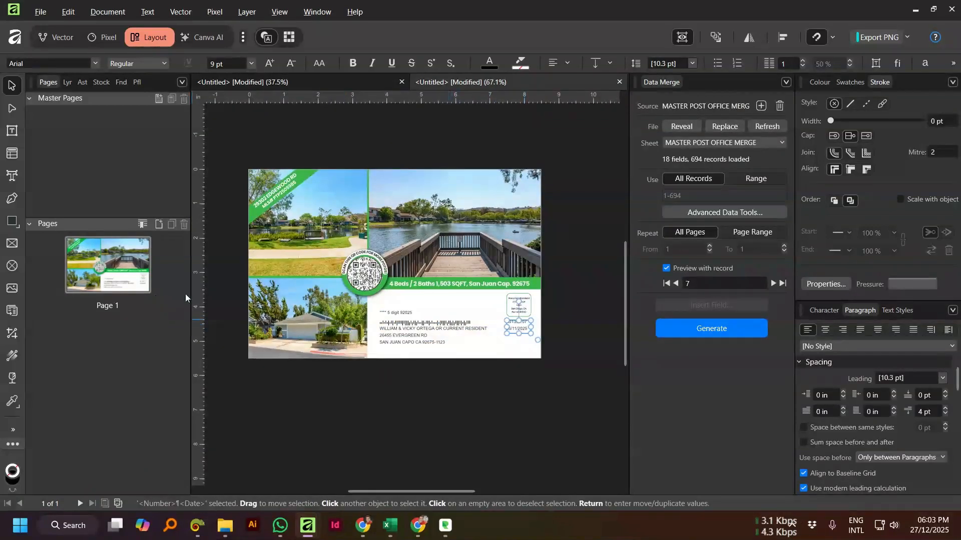
{"action": "left_click", "coordinate": [518, 402]}
{"action": "left_click", "coordinate": [711, 328]}
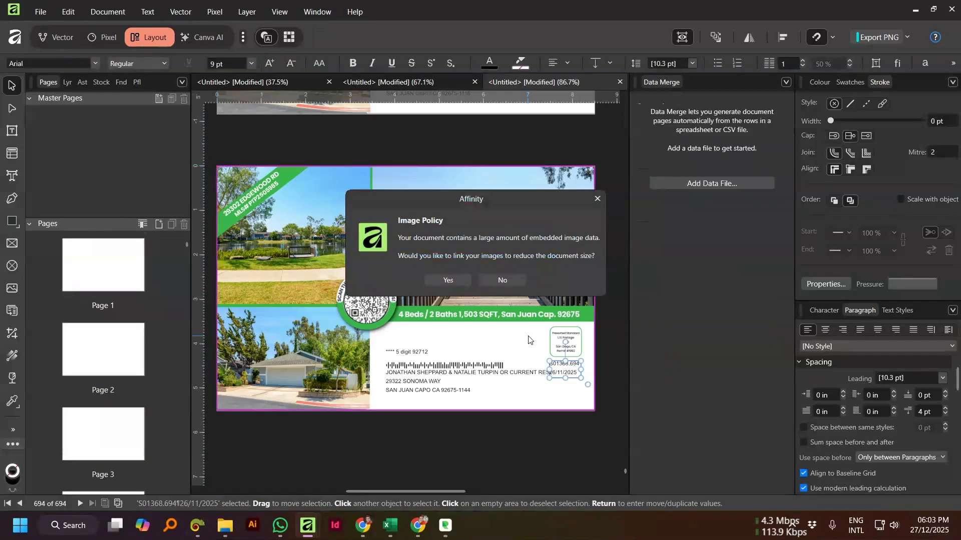
{"action": "left_click", "coordinate": [597, 198]}
Step: Examine the last generated pages, checking the spacing between the long name line and the number and date frame
{"action": "scroll", "coordinate": [516, 379], "scroll_direction": "down", "scroll_amount": 3}
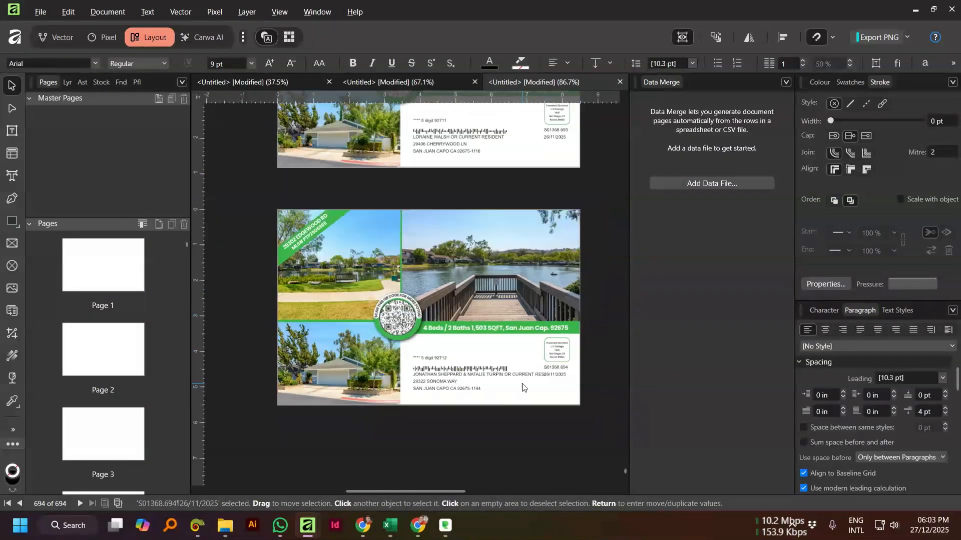
{"action": "scroll", "coordinate": [473, 354], "scroll_direction": "up", "scroll_amount": 1}
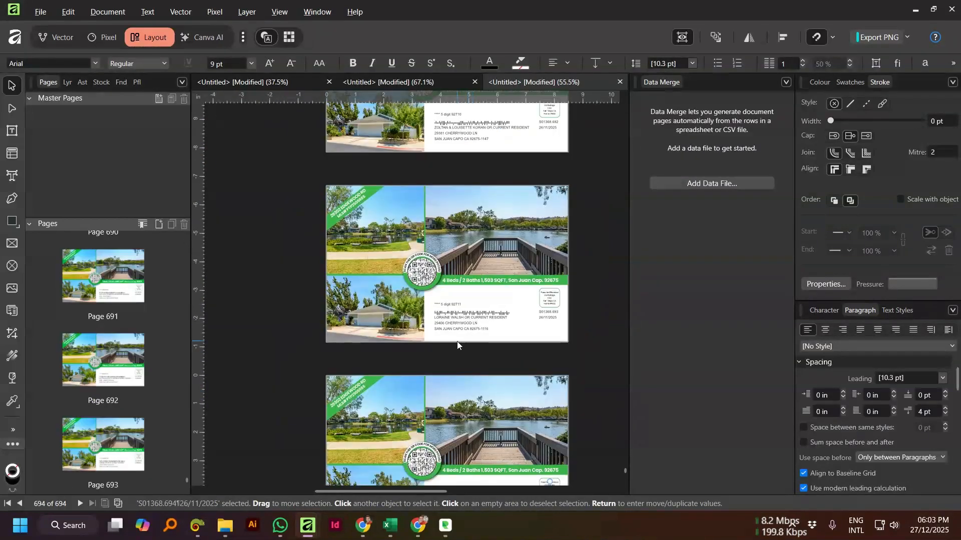
{"action": "scroll", "coordinate": [458, 345], "scroll_direction": "down", "scroll_amount": 2}
{"action": "scroll", "coordinate": [558, 396], "scroll_direction": "up", "scroll_amount": 4}
{"action": "scroll", "coordinate": [558, 401], "scroll_direction": "up", "scroll_amount": 1}
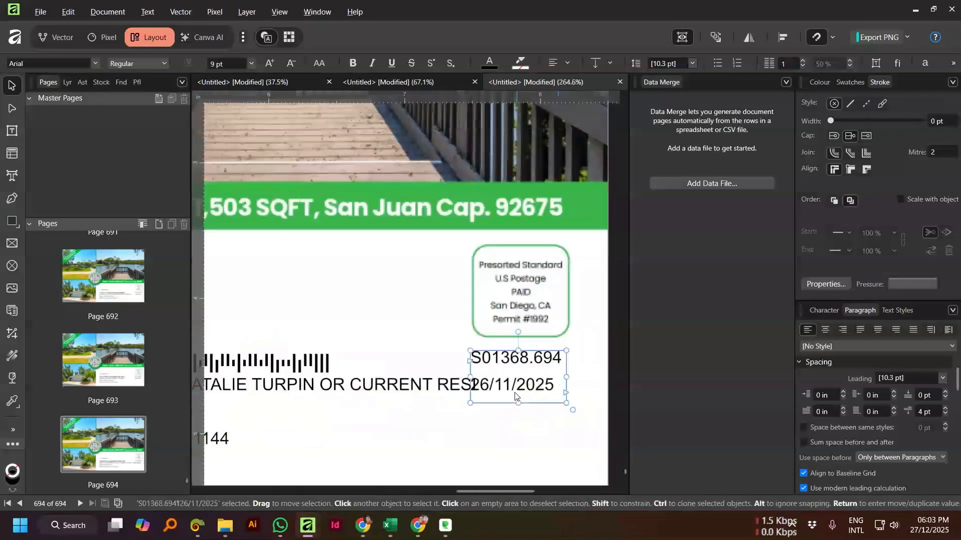
{"action": "scroll", "coordinate": [503, 391], "scroll_direction": "down", "scroll_amount": 4}
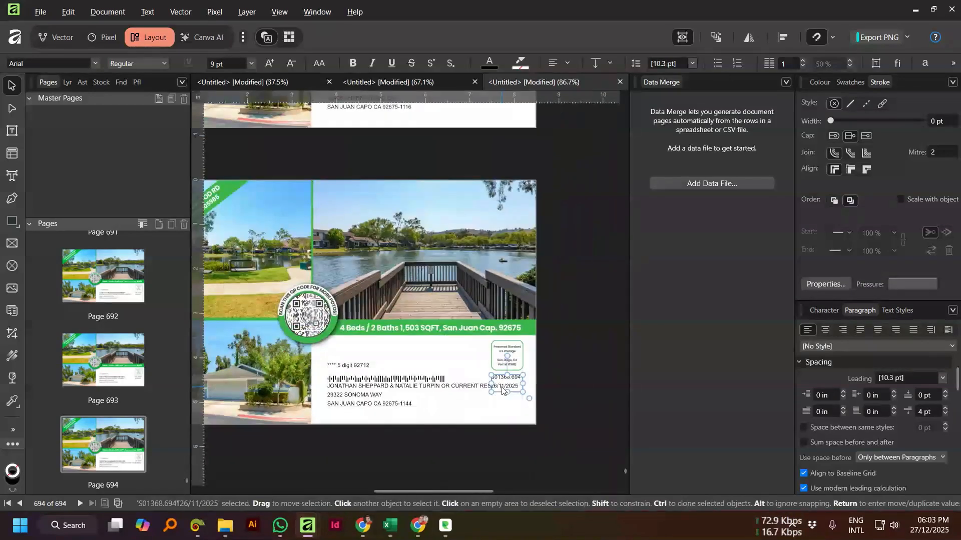
{"action": "scroll", "coordinate": [502, 391], "scroll_direction": "up", "scroll_amount": 3}
{"action": "scroll", "coordinate": [502, 391], "scroll_direction": "down", "scroll_amount": 2}
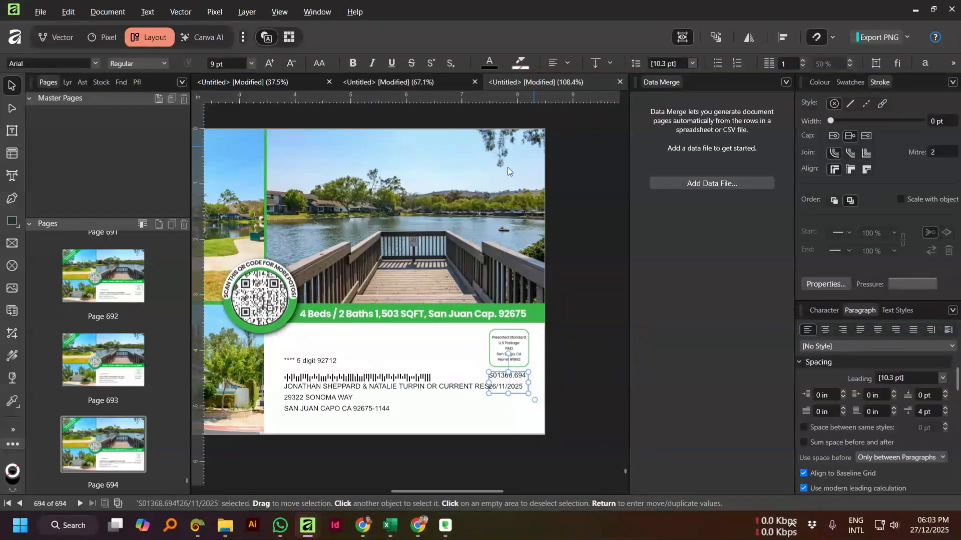
{"action": "scroll", "coordinate": [415, 303], "scroll_direction": "down", "scroll_amount": 4}
{"action": "scroll", "coordinate": [471, 312], "scroll_direction": "up", "scroll_amount": 4}
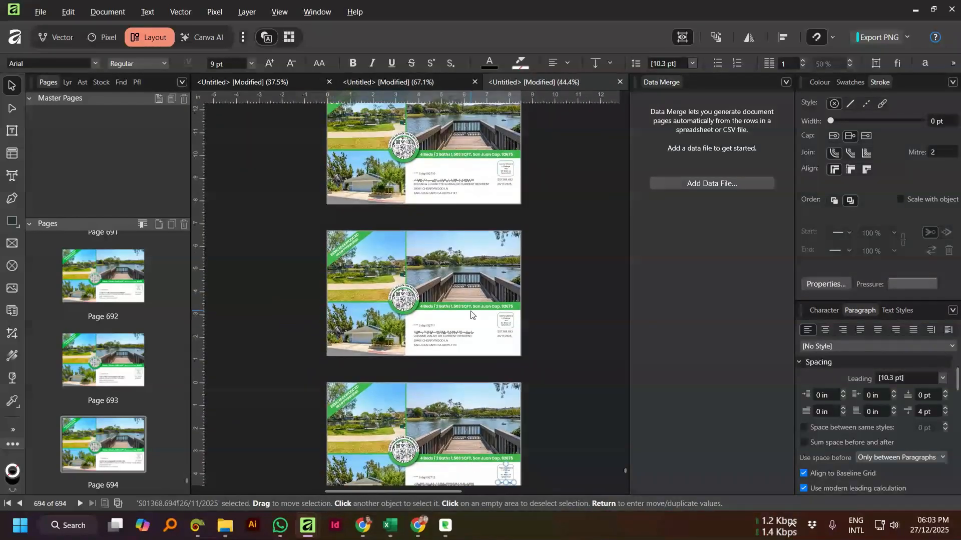
Step: Discard the regenerated merge document without saving and return to the single-page template document
{"action": "left_click", "coordinate": [619, 82]}
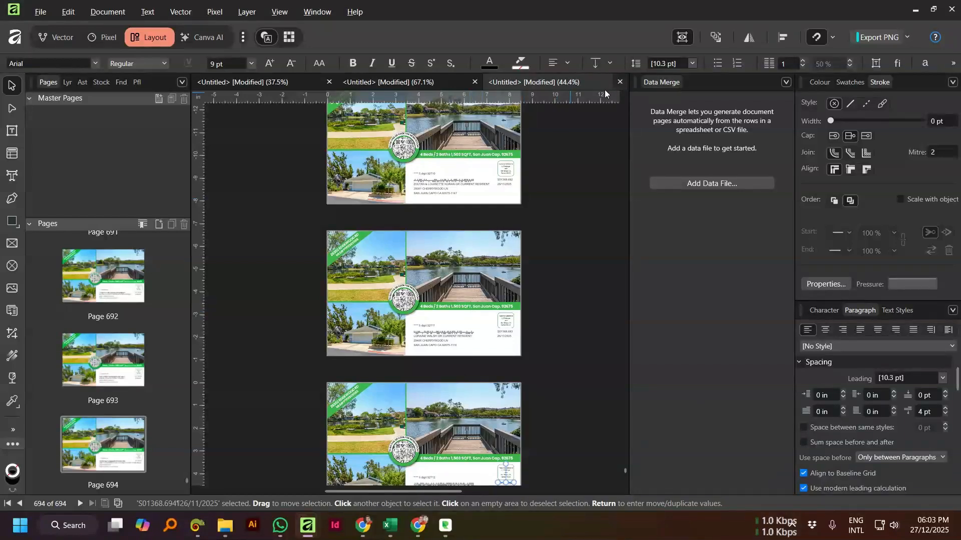
{"action": "left_click", "coordinate": [479, 274]}
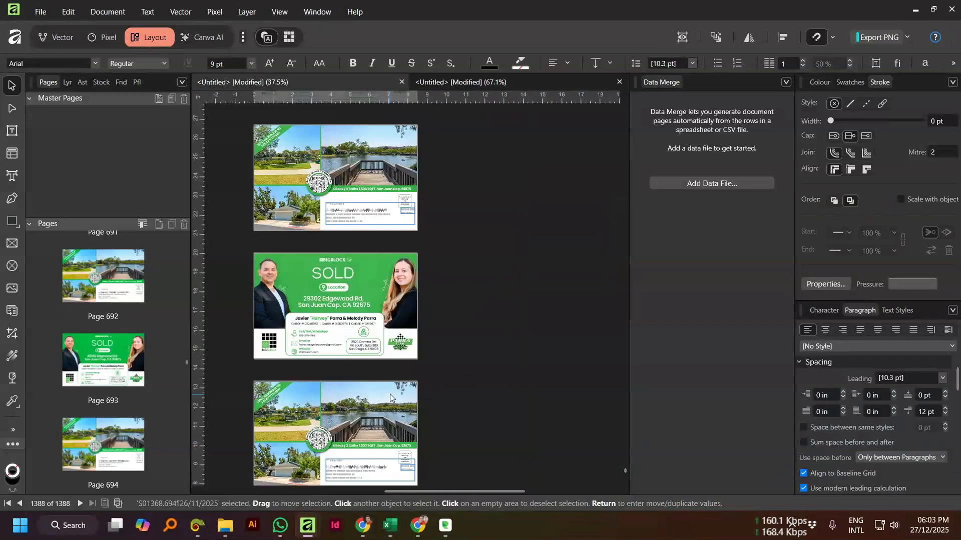
{"action": "left_click", "coordinate": [499, 83]}
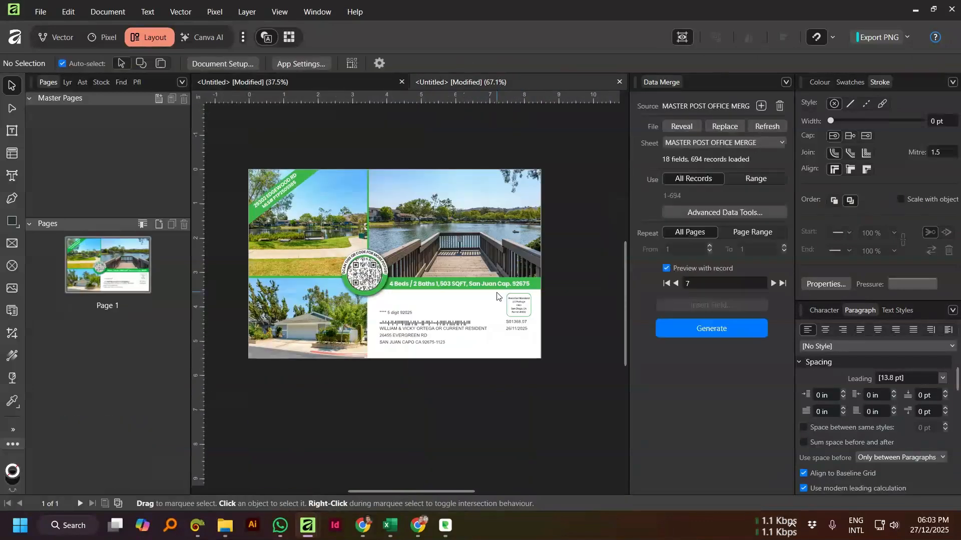
Step: Set the paragraph spacing of the number and date text frame below the postage box to 0 pt
{"action": "scroll", "coordinate": [499, 291], "scroll_direction": "up", "scroll_amount": 3}
{"action": "left_click", "coordinate": [544, 344]}
{"action": "scroll", "coordinate": [545, 345], "scroll_direction": "up", "scroll_amount": 3}
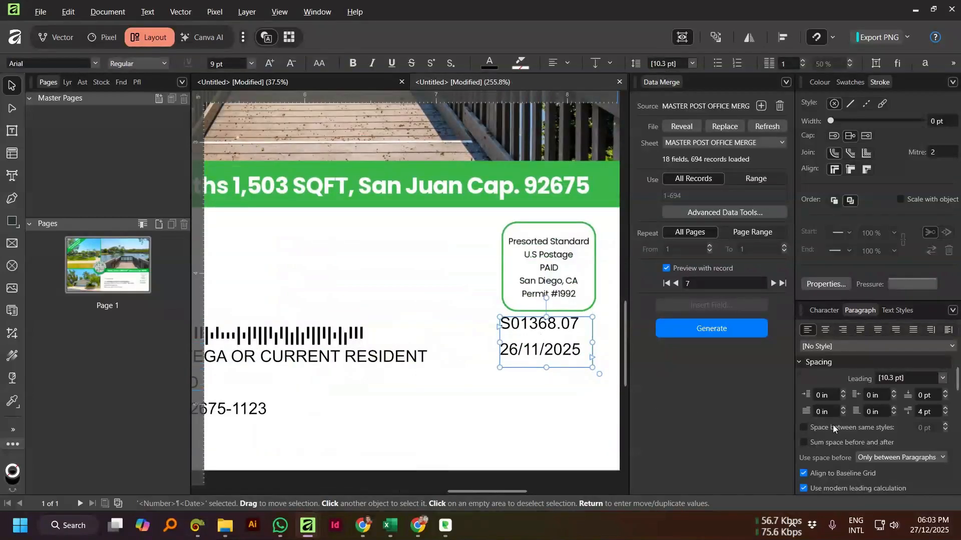
{"action": "left_click", "coordinate": [945, 415]}
{"action": "left_click", "coordinate": [945, 415]}
{"action": "left_click", "coordinate": [945, 415]}
{"action": "left_click", "coordinate": [946, 415]}
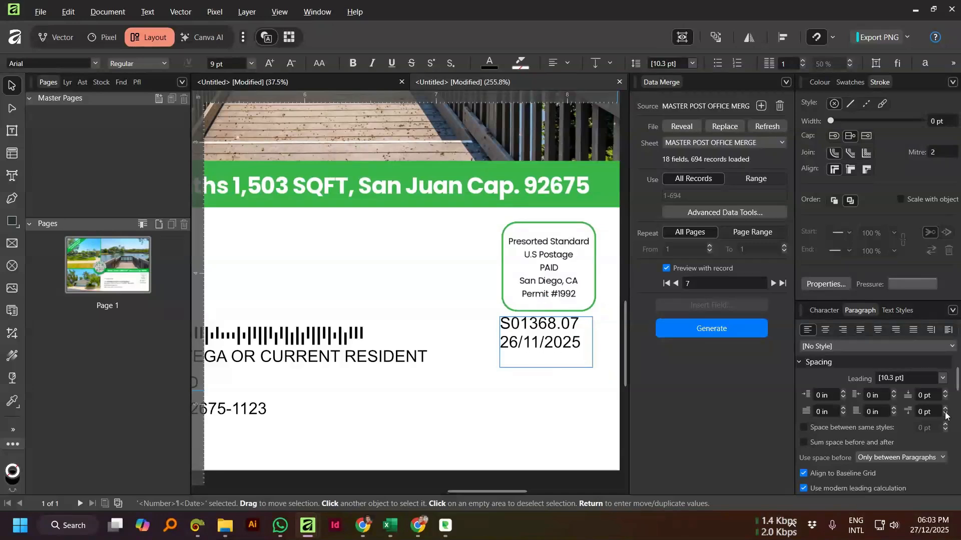
{"action": "scroll", "coordinate": [432, 363], "scroll_direction": "down", "scroll_amount": 4}
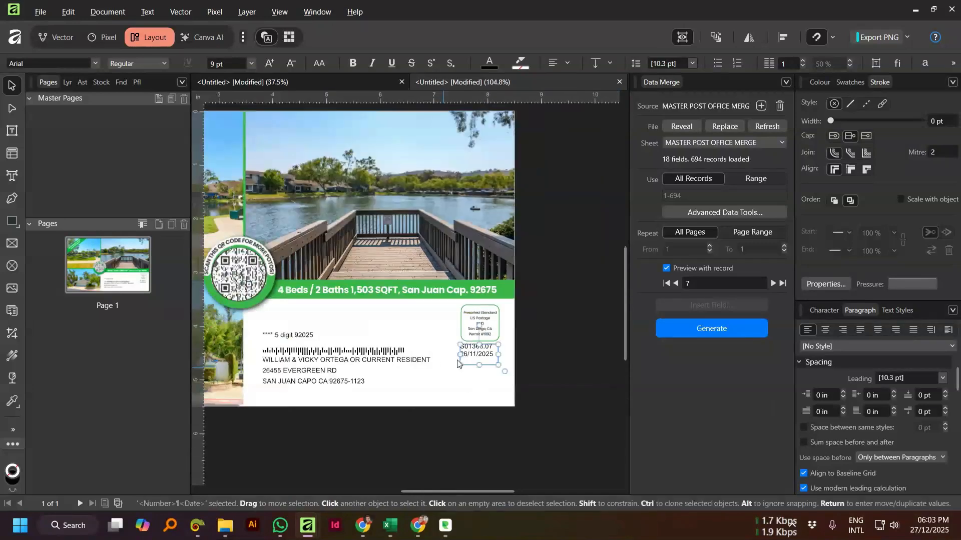
Step: Add one blank page after page 1 and move it ahead of the postcard back
{"action": "left_click", "coordinate": [115, 278]}
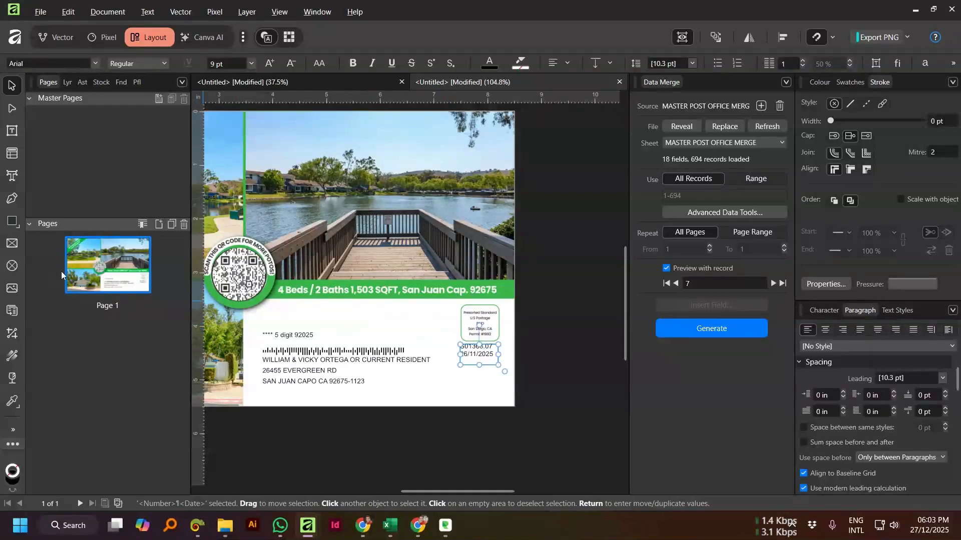
{"action": "right_click", "coordinate": [95, 283]}
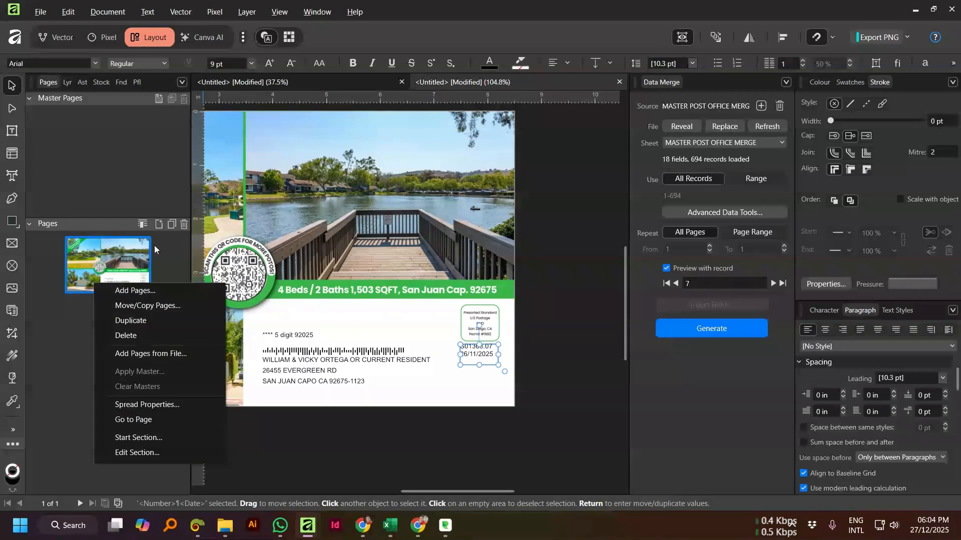
{"action": "left_click", "coordinate": [152, 292]}
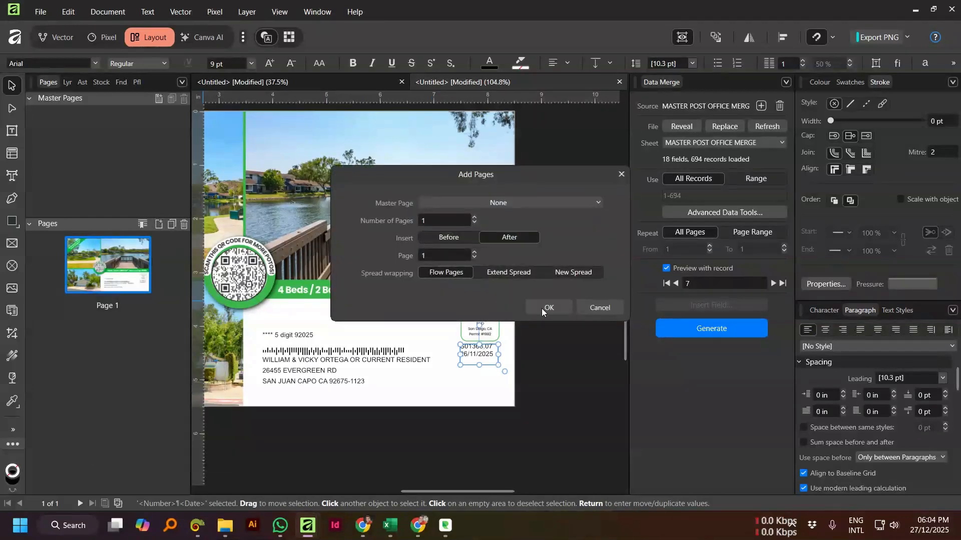
{"action": "left_click", "coordinate": [548, 308]}
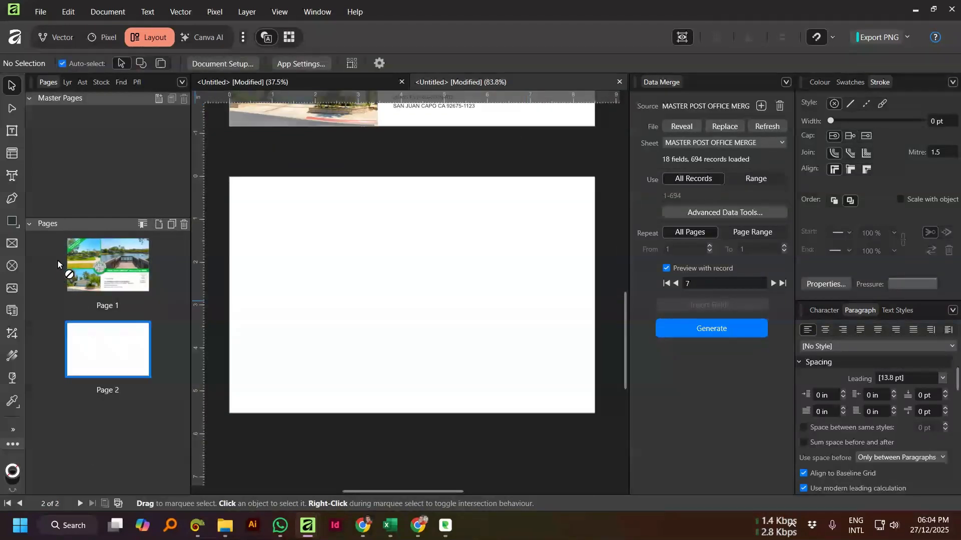
{"action": "left_click_drag", "start_coordinate": [58, 261], "coordinate": [67, 274]}
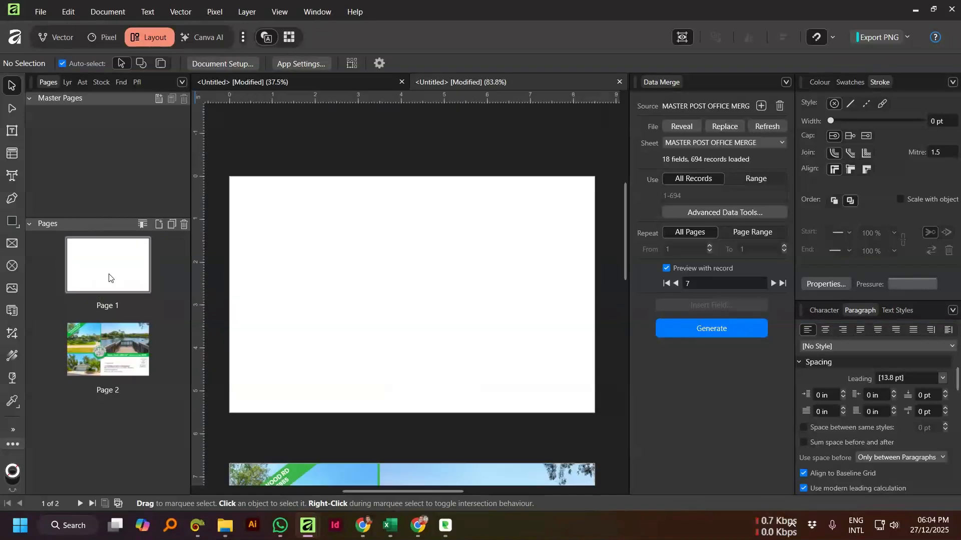
Step: Draw a picture frame covering the whole blank first page, fill it with Front Page.pdf, and deselect it
{"action": "scroll", "coordinate": [502, 301], "scroll_direction": "down", "scroll_amount": 2}
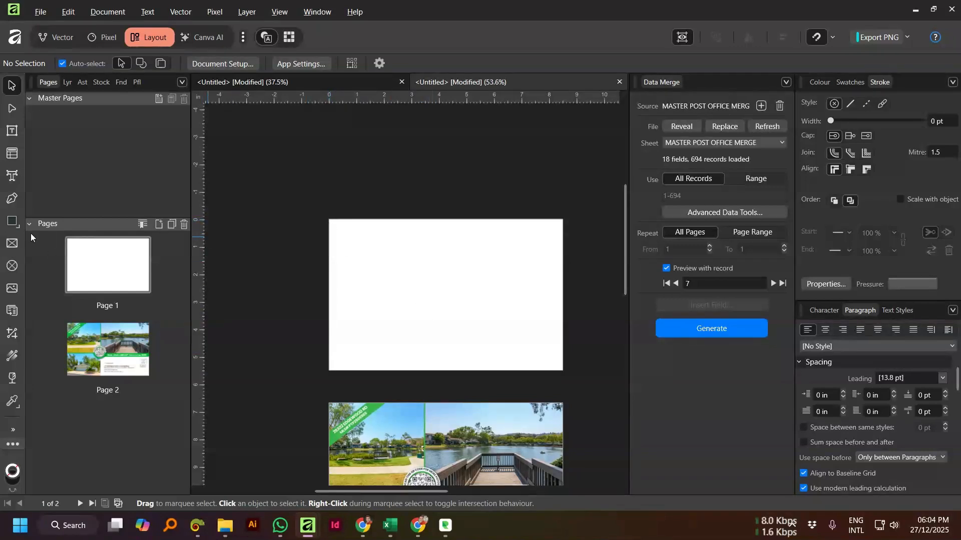
{"action": "left_click", "coordinate": [12, 243]}
{"action": "left_click_drag", "start_coordinate": [329, 219], "coordinate": [562, 371]}
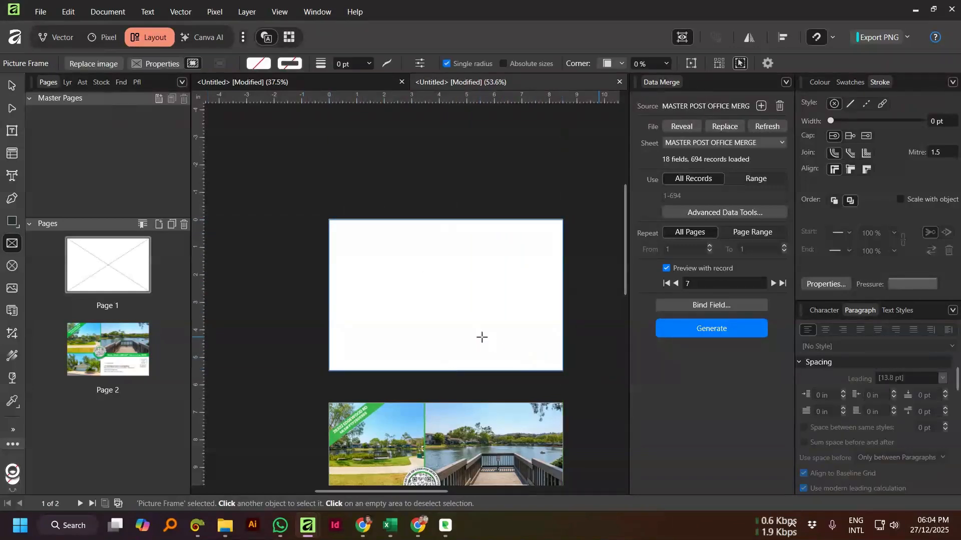
{"action": "left_click", "coordinate": [83, 65]}
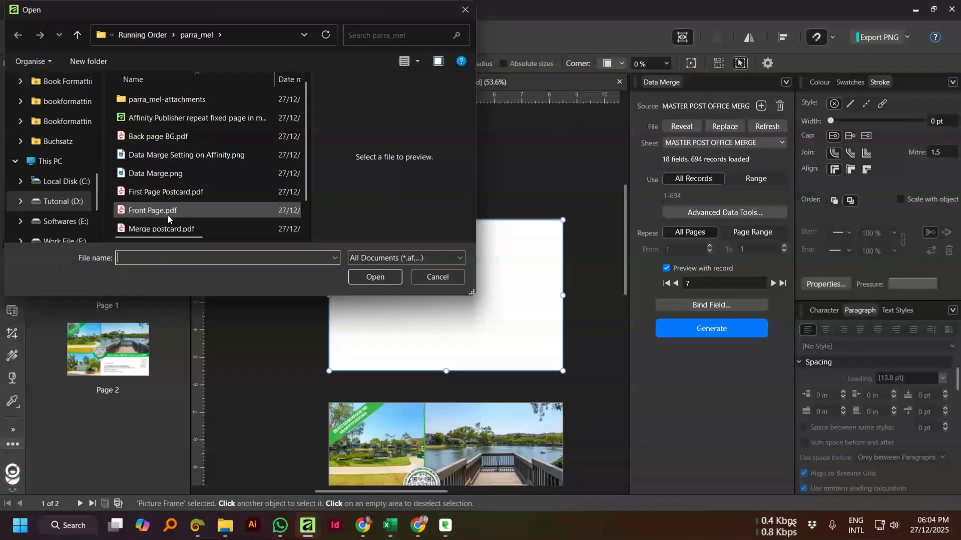
{"action": "left_click", "coordinate": [167, 214]}
{"action": "left_click", "coordinate": [401, 279]}
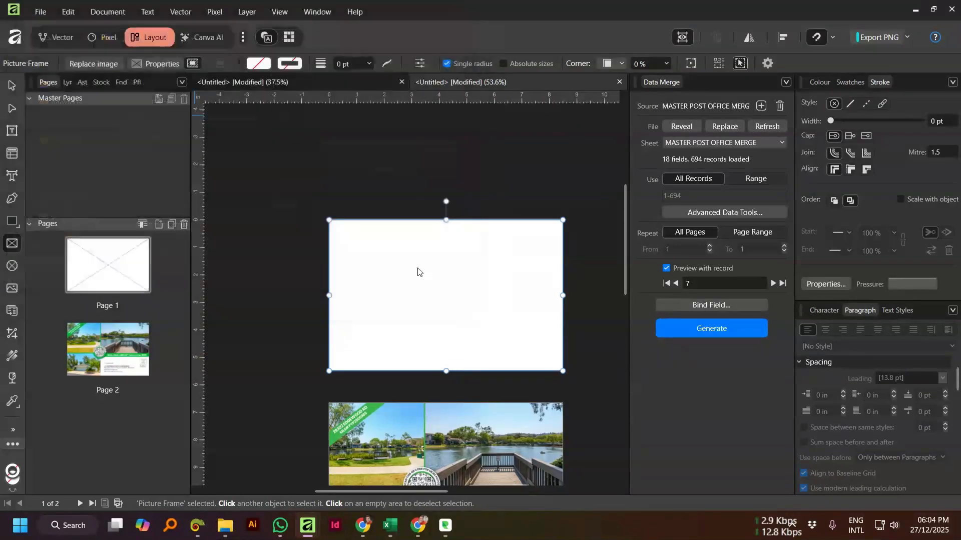
{"action": "scroll", "coordinate": [499, 272], "scroll_direction": "down", "scroll_amount": 3}
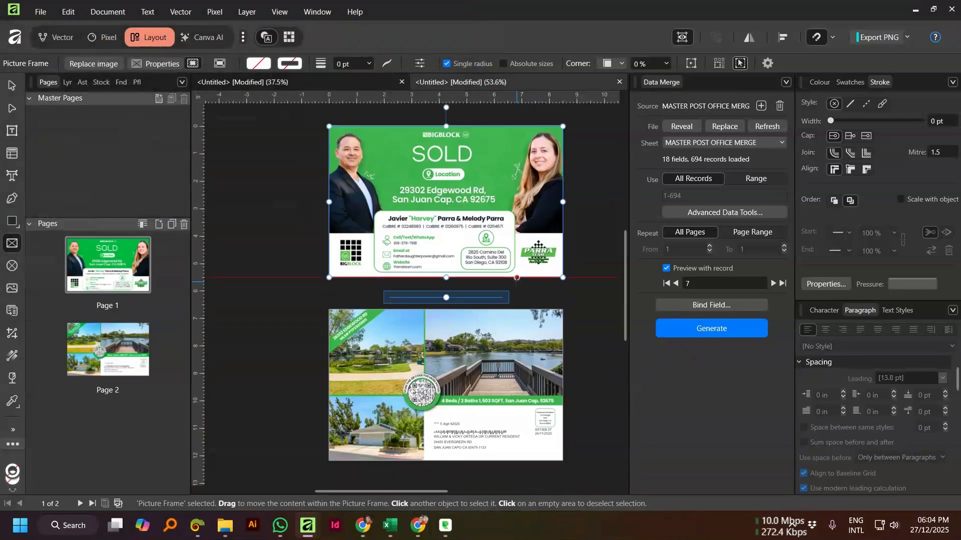
{"action": "left_click", "coordinate": [12, 85]}
{"action": "left_click", "coordinate": [360, 288]}
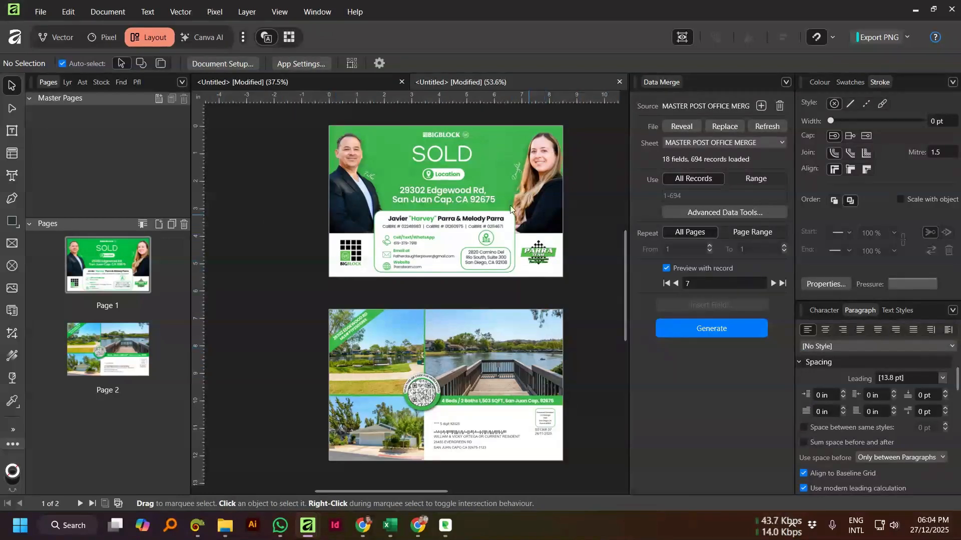
Step: Generate the two-page merge document for all records, dismiss the image linking offer, and clear the selection
{"action": "scroll", "coordinate": [435, 365], "scroll_direction": "down", "scroll_amount": 3}
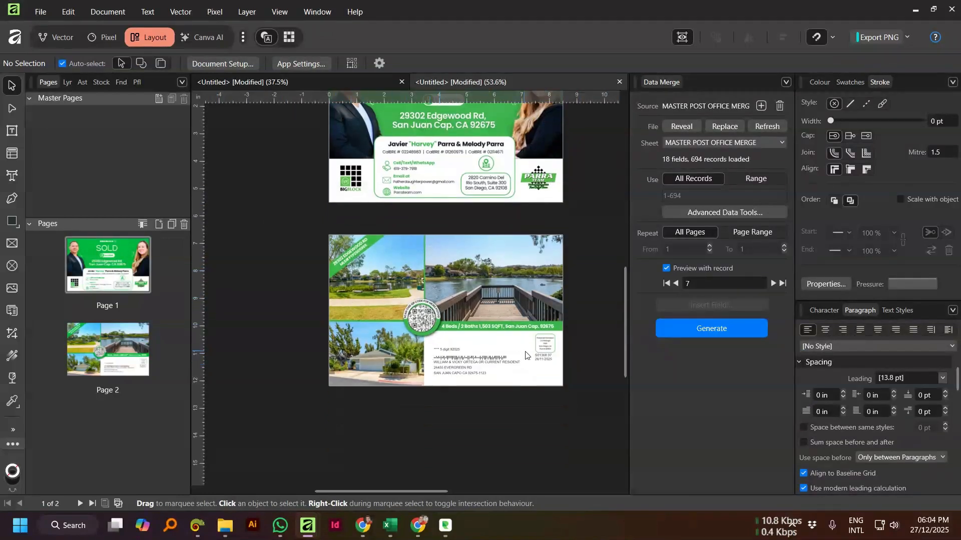
{"action": "scroll", "coordinate": [526, 356], "scroll_direction": "down", "scroll_amount": 3}
{"action": "scroll", "coordinate": [491, 358], "scroll_direction": "up", "scroll_amount": 3}
{"action": "scroll", "coordinate": [410, 359], "scroll_direction": "down", "scroll_amount": 6}
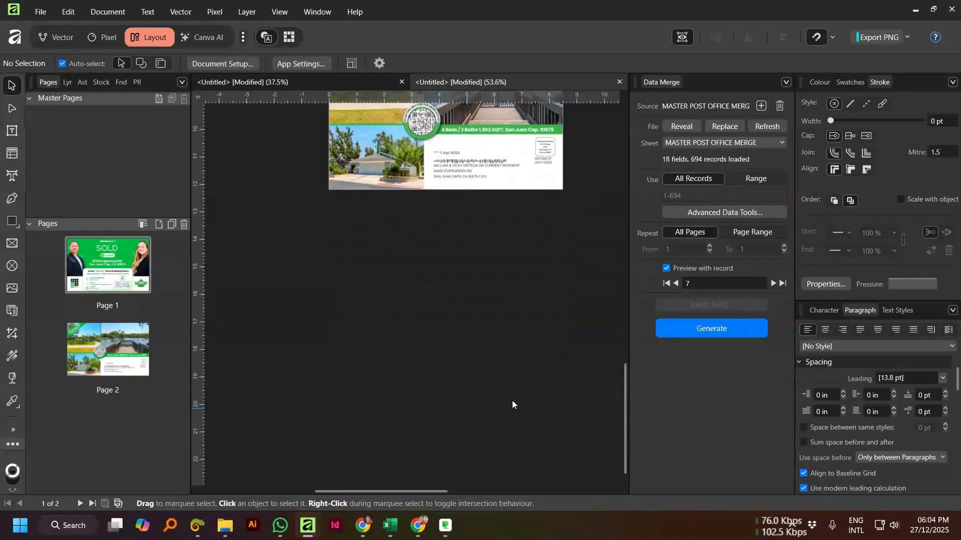
{"action": "scroll", "coordinate": [485, 343], "scroll_direction": "up", "scroll_amount": 3}
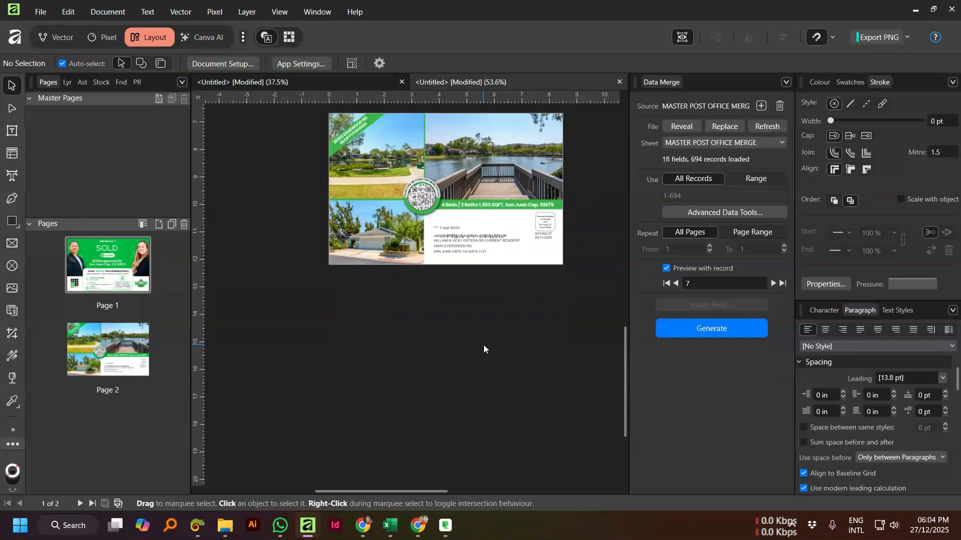
{"action": "left_click", "coordinate": [702, 333]}
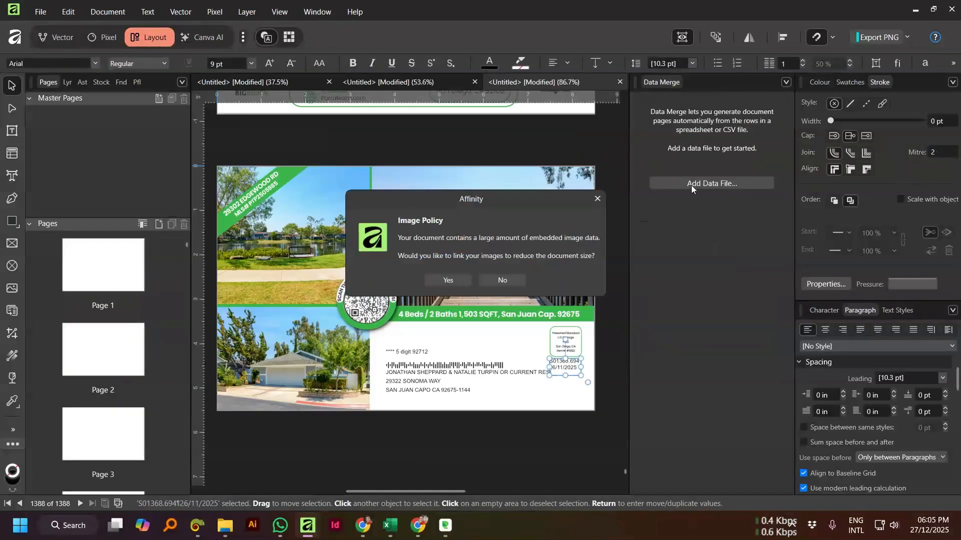
{"action": "left_click", "coordinate": [597, 199]}
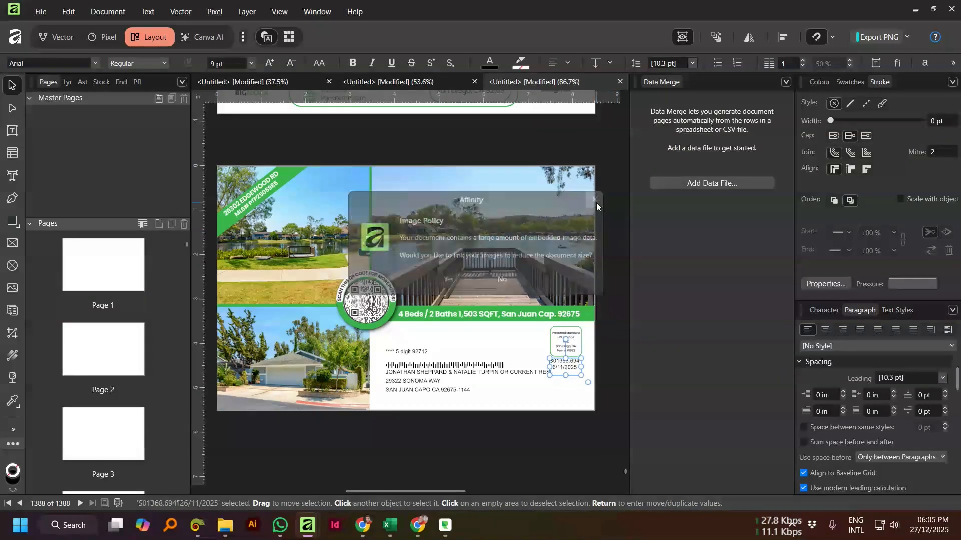
{"action": "scroll", "coordinate": [513, 393], "scroll_direction": "down", "scroll_amount": 1}
{"action": "left_click", "coordinate": [512, 388]}
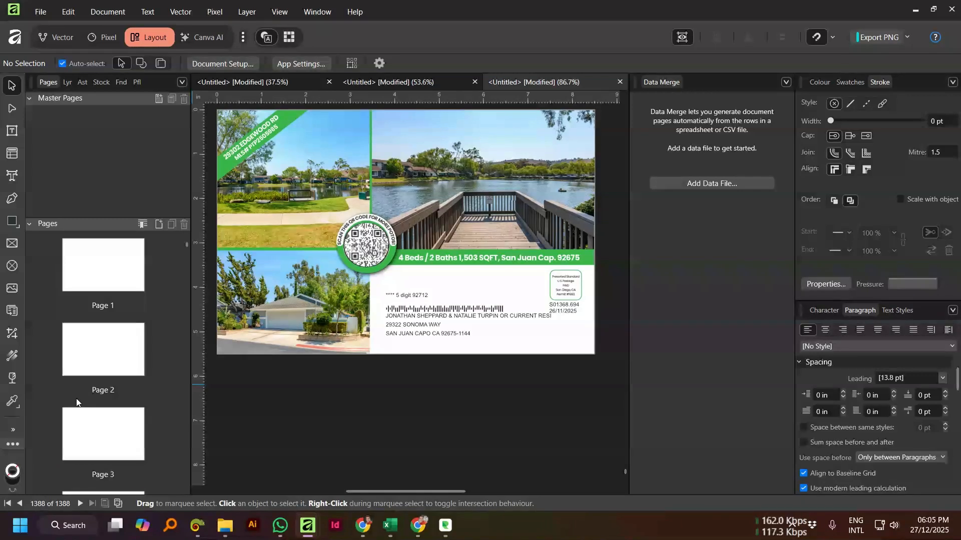
Step: From page 1 of the merged document, examine the first two postcards, checking the fixed front and the address details on each back
{"action": "left_click", "coordinate": [116, 281]}
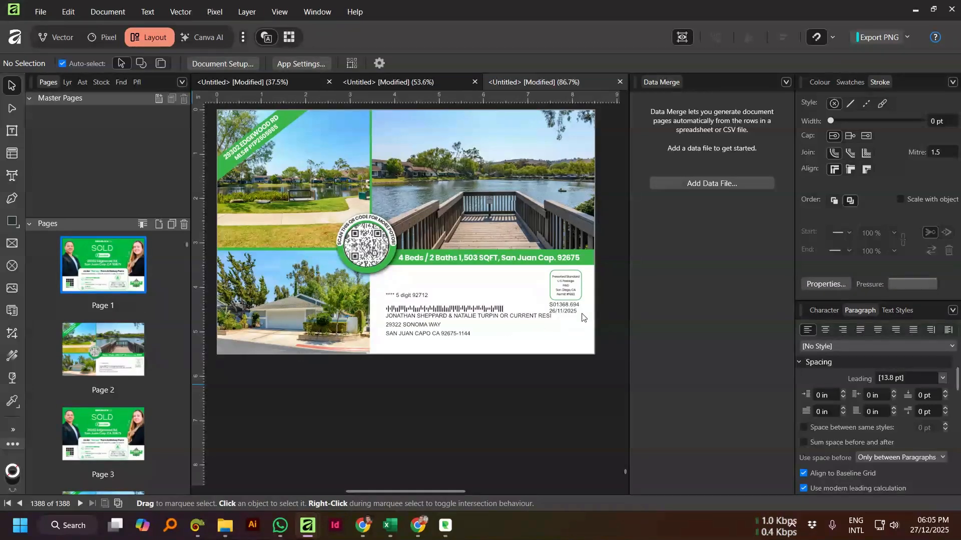
{"action": "scroll", "coordinate": [557, 315], "scroll_direction": "down", "scroll_amount": 6}
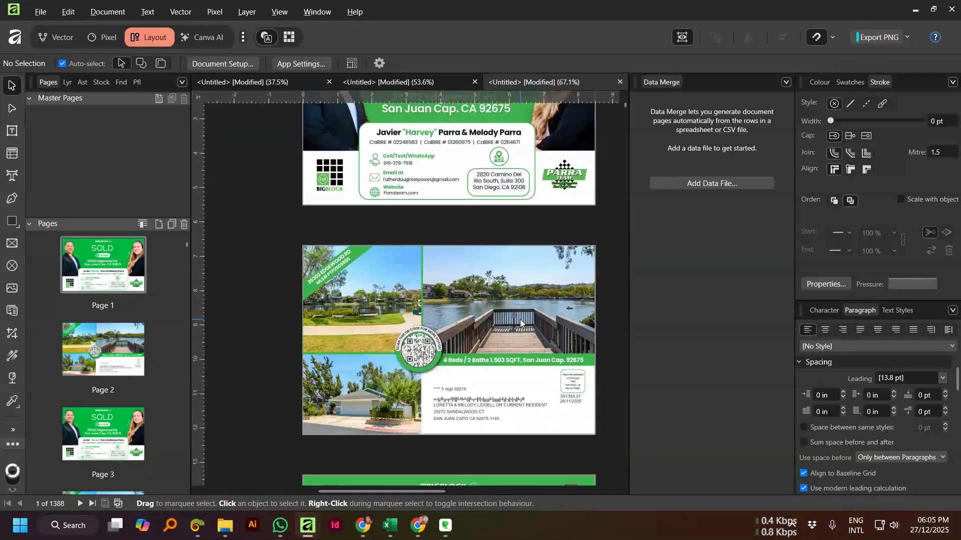
{"action": "scroll", "coordinate": [520, 320], "scroll_direction": "down", "scroll_amount": 2}
{"action": "scroll", "coordinate": [518, 270], "scroll_direction": "up", "scroll_amount": 6}
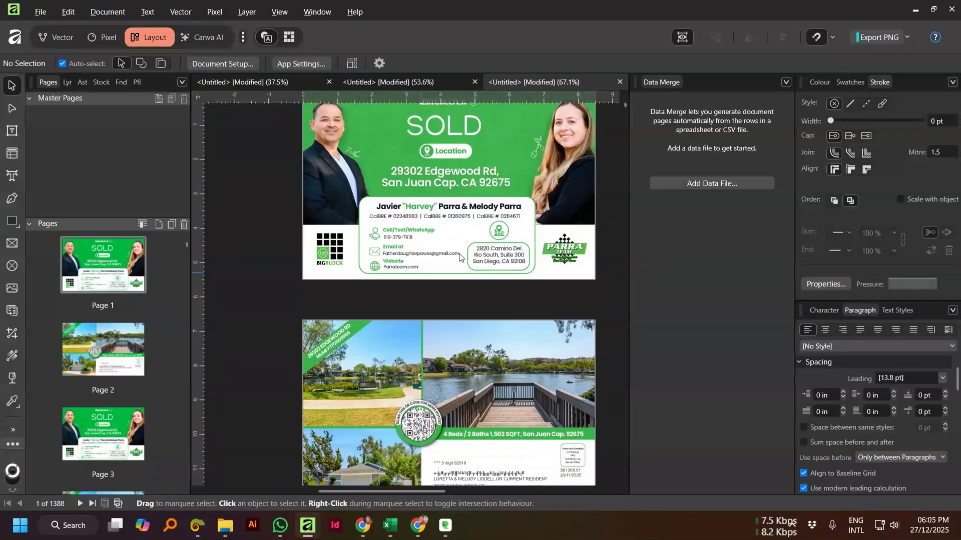
{"action": "scroll", "coordinate": [514, 217], "scroll_direction": "down", "scroll_amount": 2}
{"action": "scroll", "coordinate": [517, 355], "scroll_direction": "up", "scroll_amount": 5}
{"action": "scroll", "coordinate": [338, 367], "scroll_direction": "down", "scroll_amount": 3}
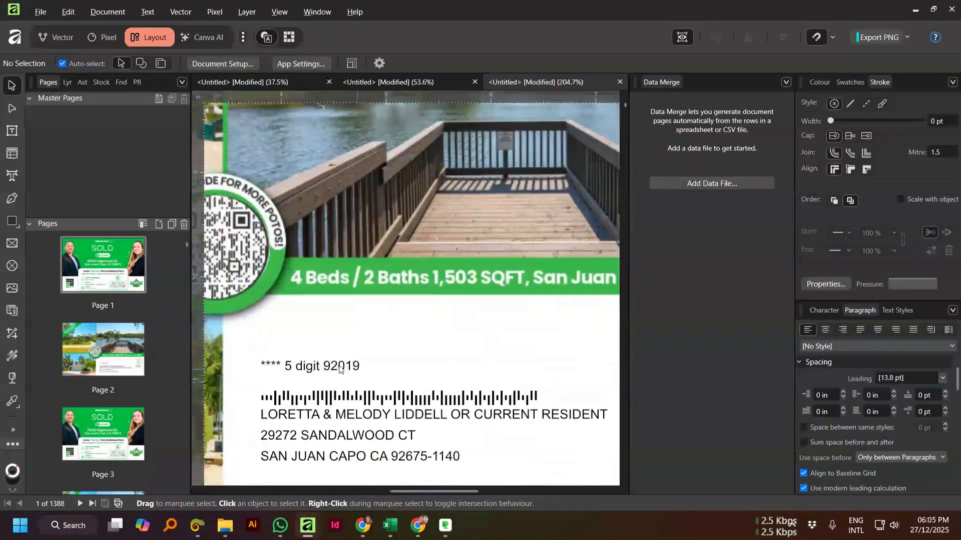
{"action": "scroll", "coordinate": [540, 317], "scroll_direction": "down", "scroll_amount": 3}
{"action": "scroll", "coordinate": [445, 322], "scroll_direction": "down", "scroll_amount": 3}
{"action": "scroll", "coordinate": [428, 317], "scroll_direction": "down", "scroll_amount": 5}
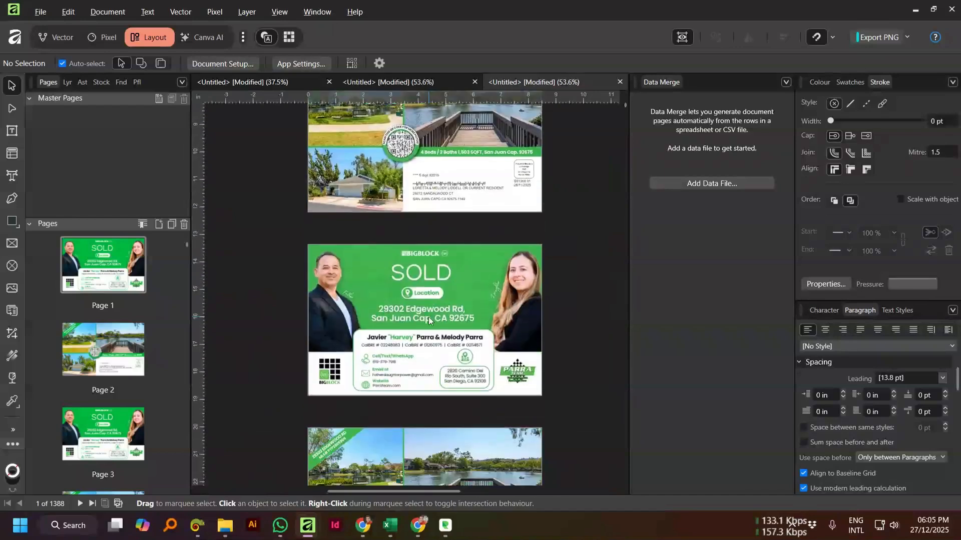
{"action": "scroll", "coordinate": [470, 325], "scroll_direction": "down", "scroll_amount": 4}
{"action": "scroll", "coordinate": [413, 324], "scroll_direction": "up", "scroll_amount": 5}
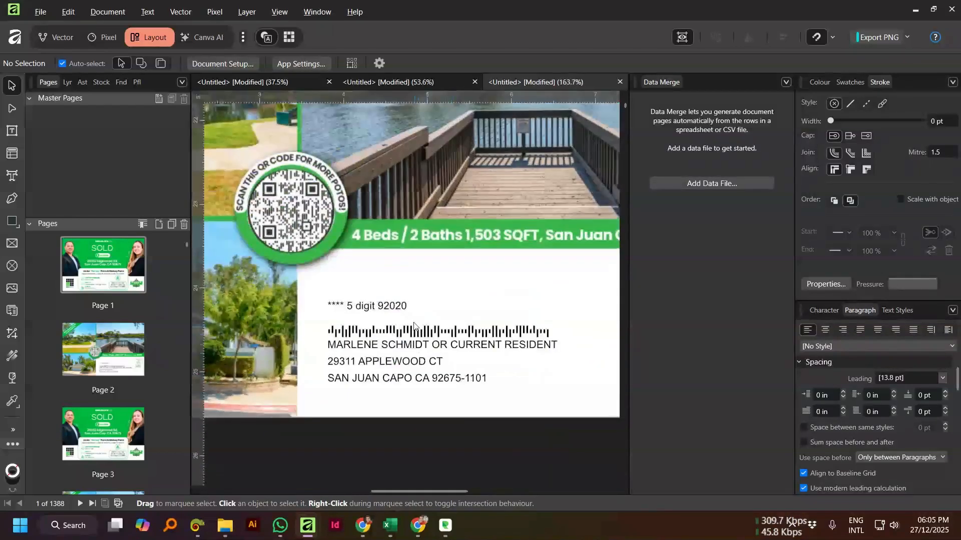
{"action": "scroll", "coordinate": [415, 321], "scroll_direction": "down", "scroll_amount": 4}
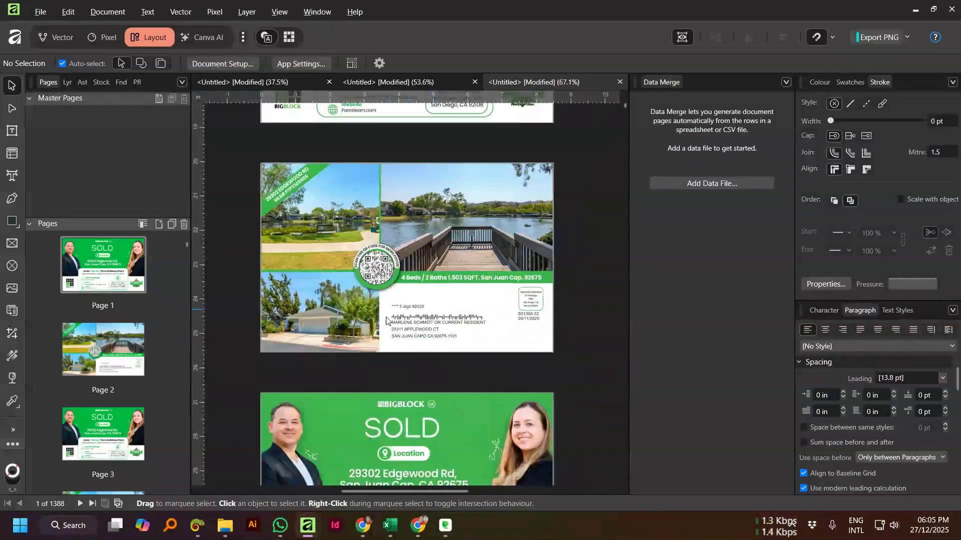
{"action": "scroll", "coordinate": [434, 326], "scroll_direction": "down", "scroll_amount": 1}
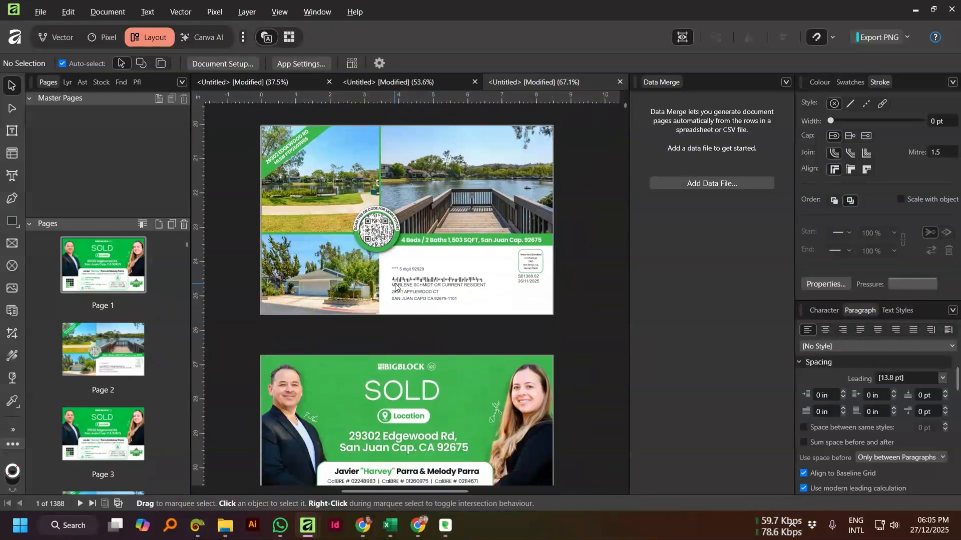
Step: Review the third postcard's address details and browse further pages to check that fronts and personalised backs alternate
{"action": "scroll", "coordinate": [410, 315], "scroll_direction": "down", "scroll_amount": 4}
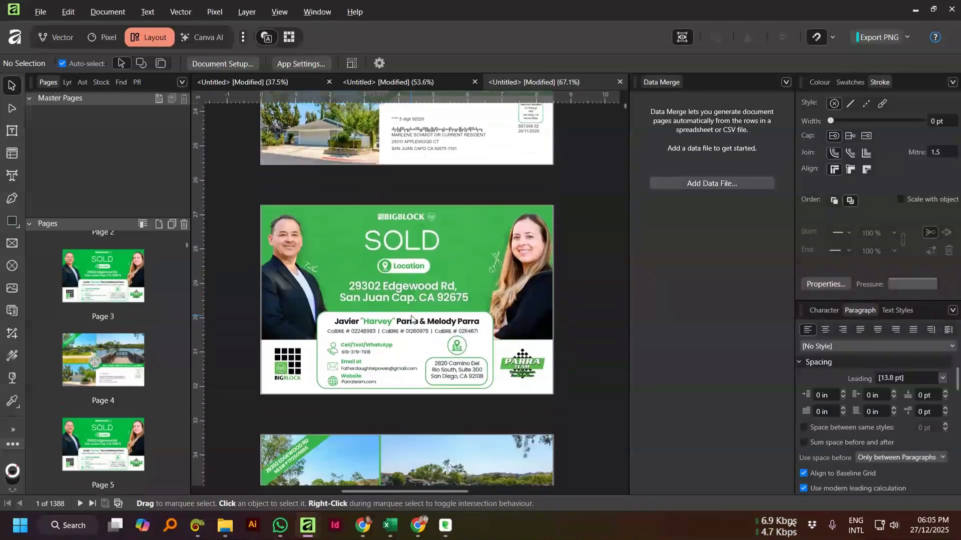
{"action": "scroll", "coordinate": [443, 327], "scroll_direction": "down", "scroll_amount": 6}
{"action": "scroll", "coordinate": [421, 345], "scroll_direction": "up", "scroll_amount": 2}
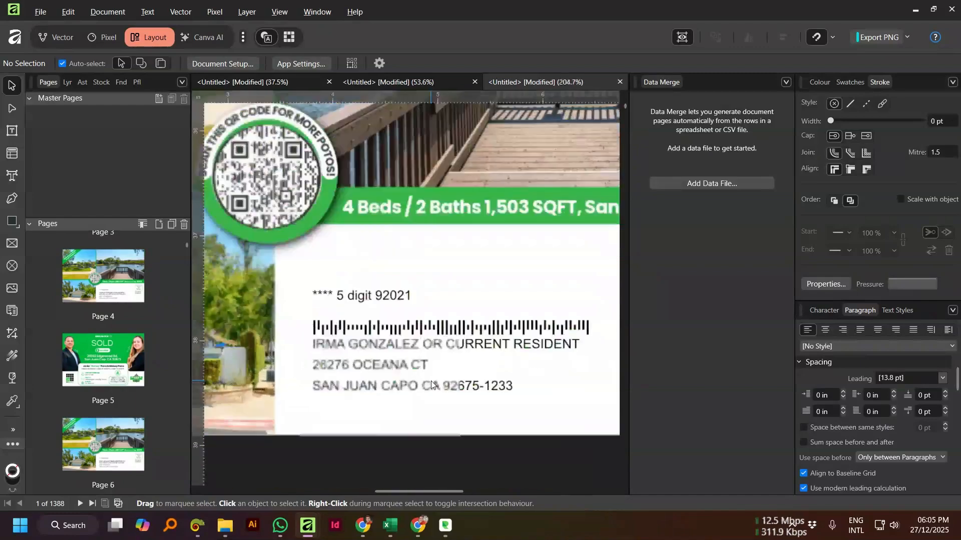
{"action": "scroll", "coordinate": [415, 348], "scroll_direction": "down", "scroll_amount": 3}
{"action": "scroll", "coordinate": [415, 348], "scroll_direction": "down", "scroll_amount": 4}
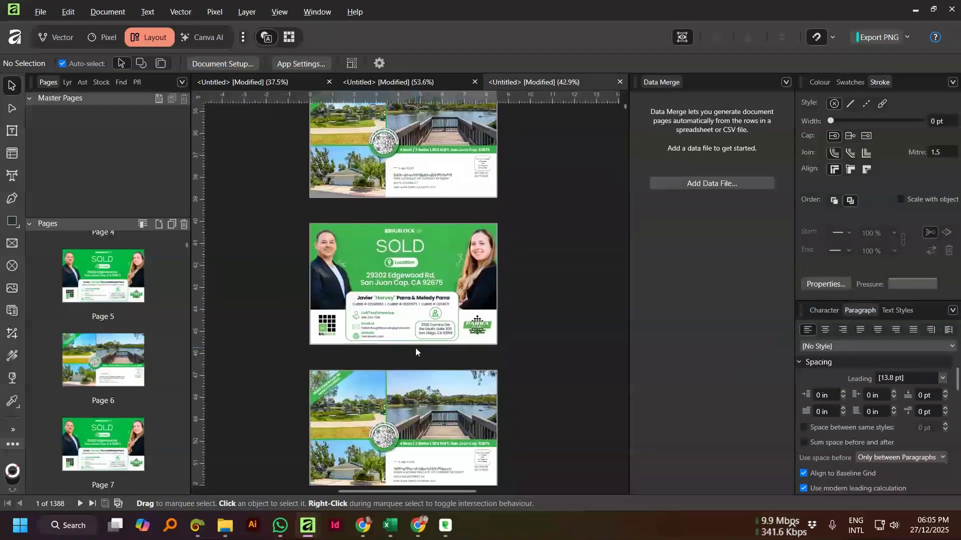
{"action": "scroll", "coordinate": [56, 351], "scroll_direction": "down", "scroll_amount": 1}
{"action": "scroll", "coordinate": [65, 365], "scroll_direction": "down", "scroll_amount": 10}
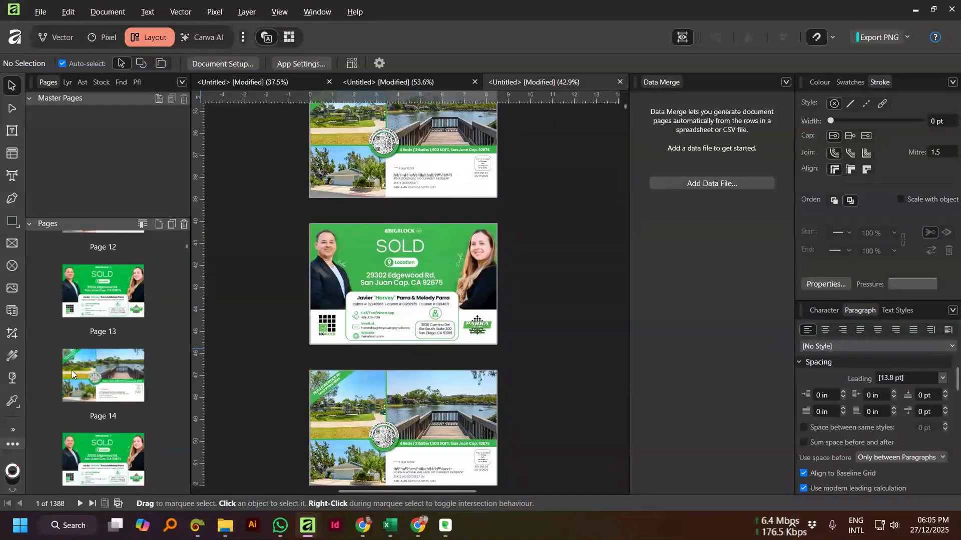
{"action": "scroll", "coordinate": [71, 370], "scroll_direction": "down", "scroll_amount": 7}
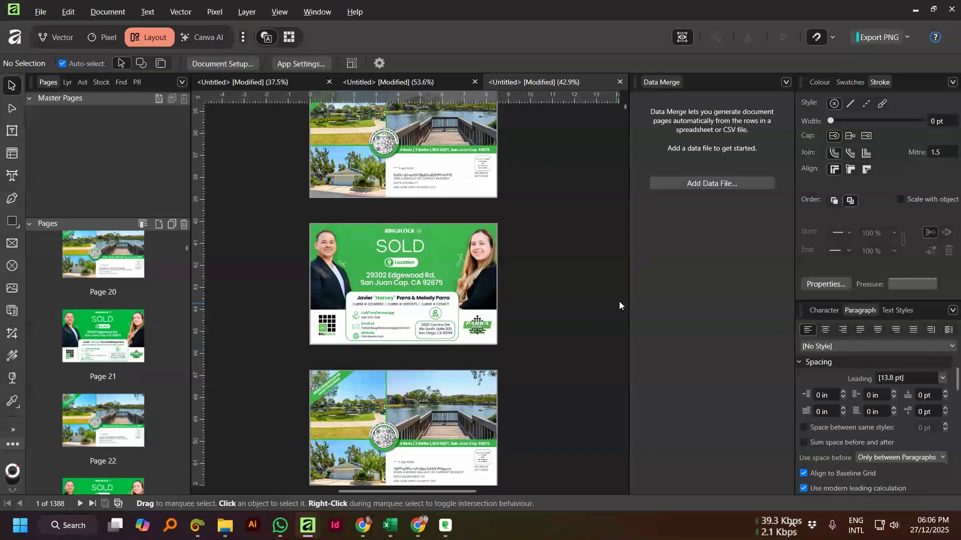
{"action": "scroll", "coordinate": [320, 340], "scroll_direction": "up", "scroll_amount": 2}
{"action": "scroll", "coordinate": [316, 340], "scroll_direction": "up", "scroll_amount": 10}
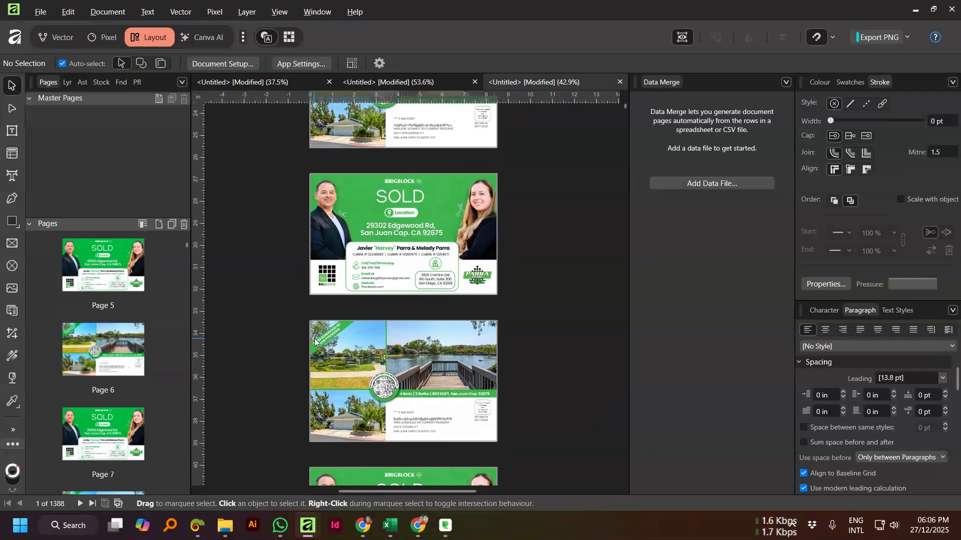
Step: Switch to Chrome and look through the videos on the YouTube channel's home page
{"action": "left_click", "coordinate": [418, 525]}
{"action": "scroll", "coordinate": [476, 350], "scroll_direction": "up", "scroll_amount": 3}
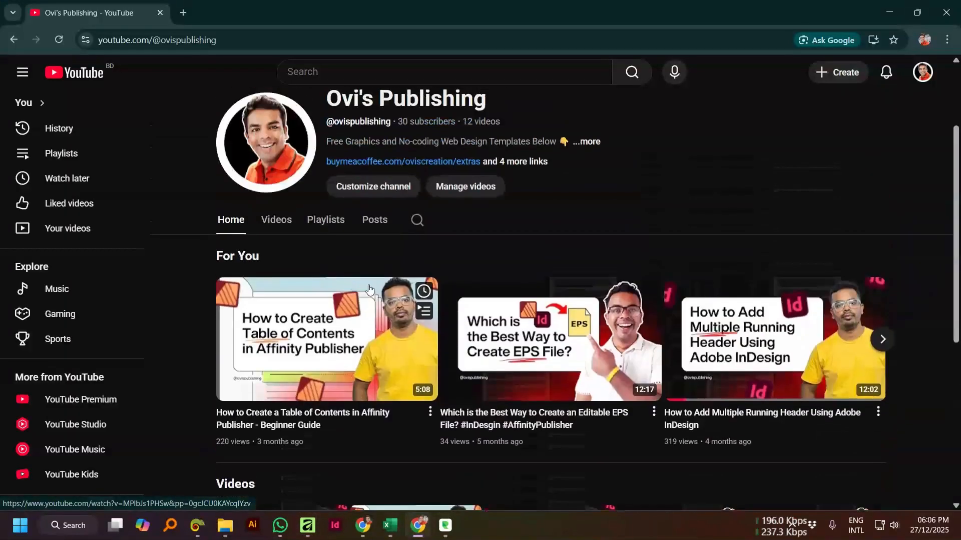
{"action": "scroll", "coordinate": [326, 307], "scroll_direction": "down", "scroll_amount": 1}
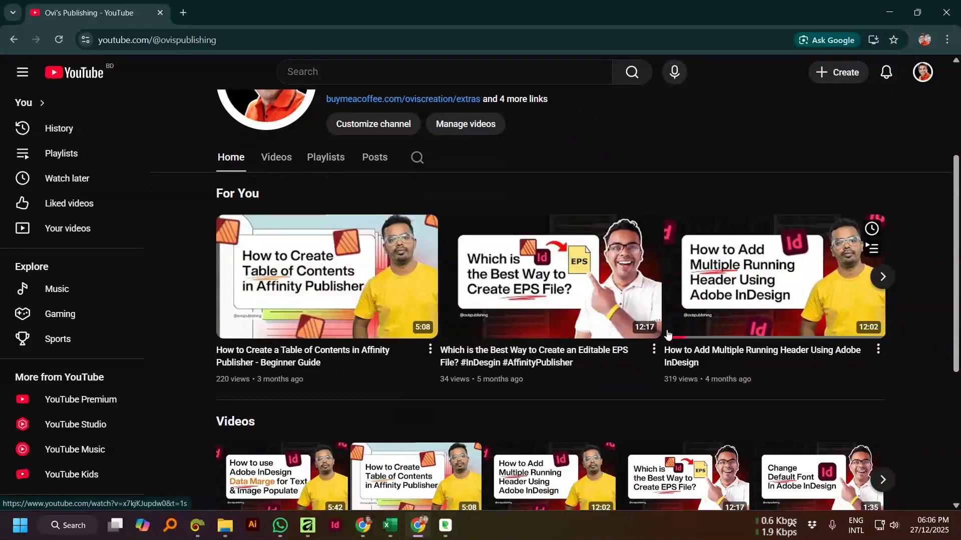
{"action": "scroll", "coordinate": [759, 323], "scroll_direction": "down", "scroll_amount": 3}
{"action": "scroll", "coordinate": [651, 288], "scroll_direction": "up", "scroll_amount": 2}
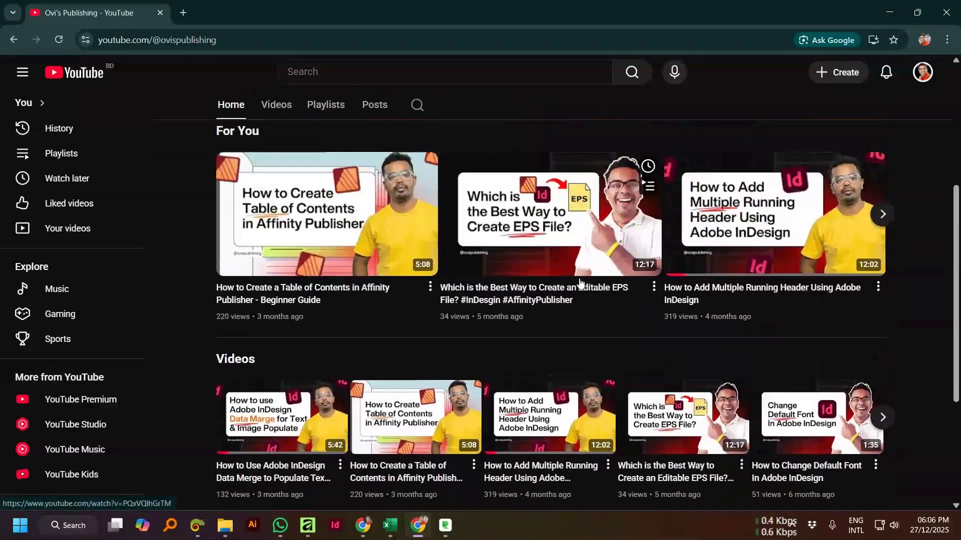